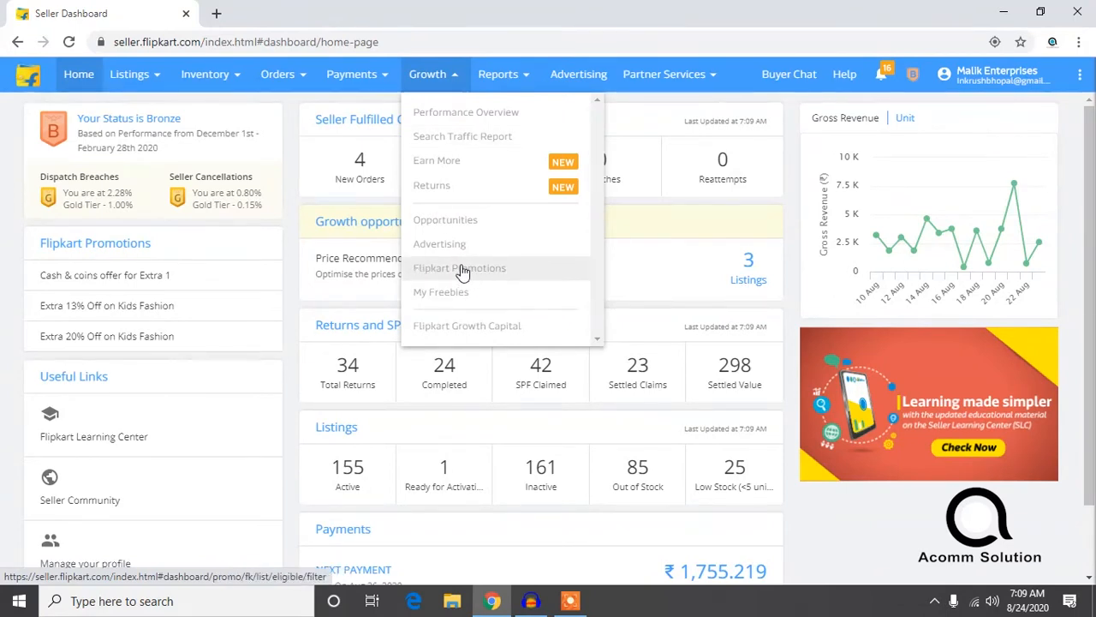
Step: Open the Flipkart Promotions page of the seller dashboard
left_click(513, 272)
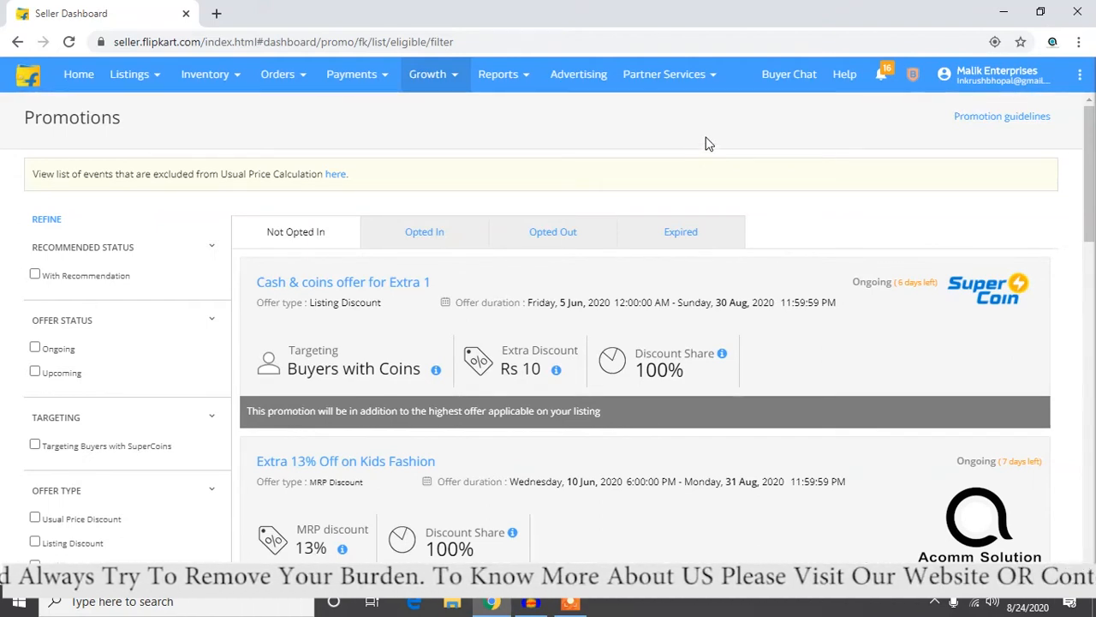
Step: Open the flipkart.com shopping site in a new browser tab and dismiss its sign-in and login prompts
left_click(214, 15)
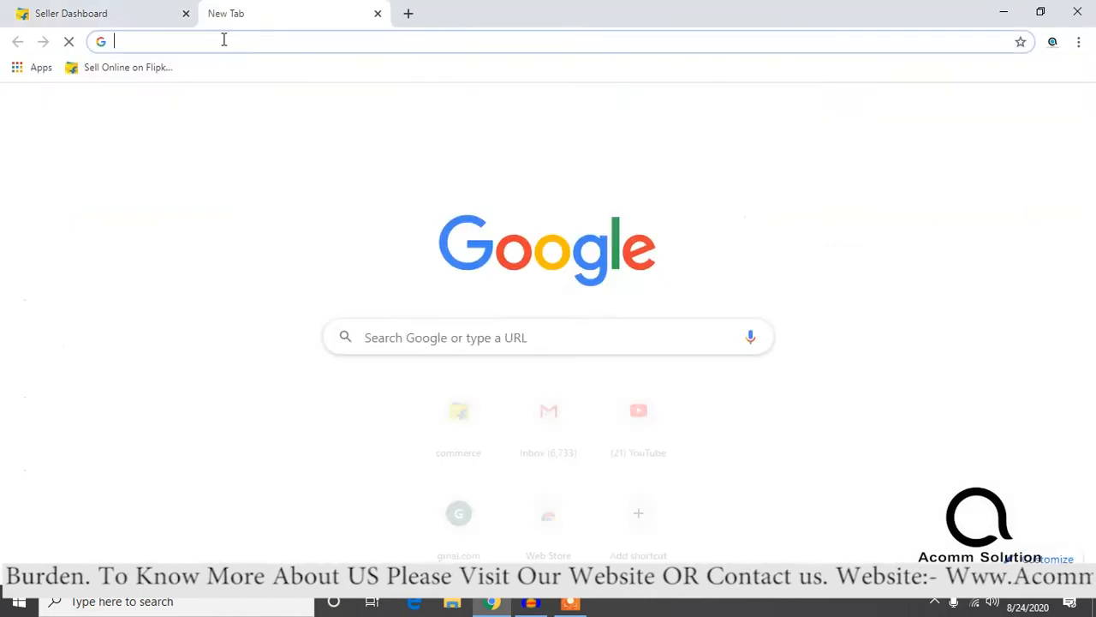
type("flipka")
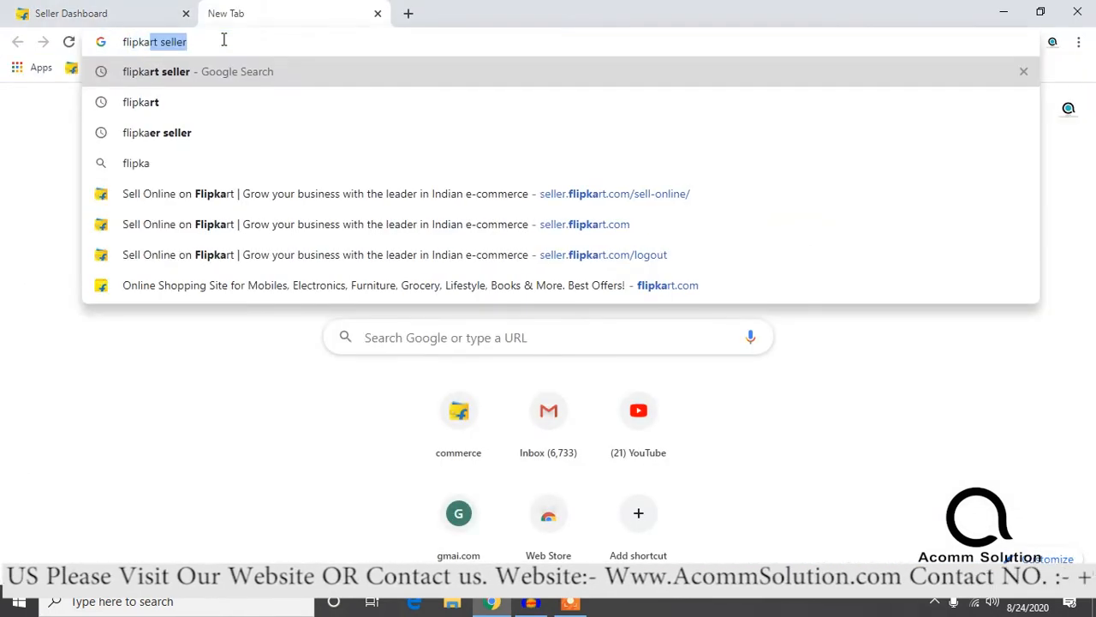
key("Down")
key("Return")
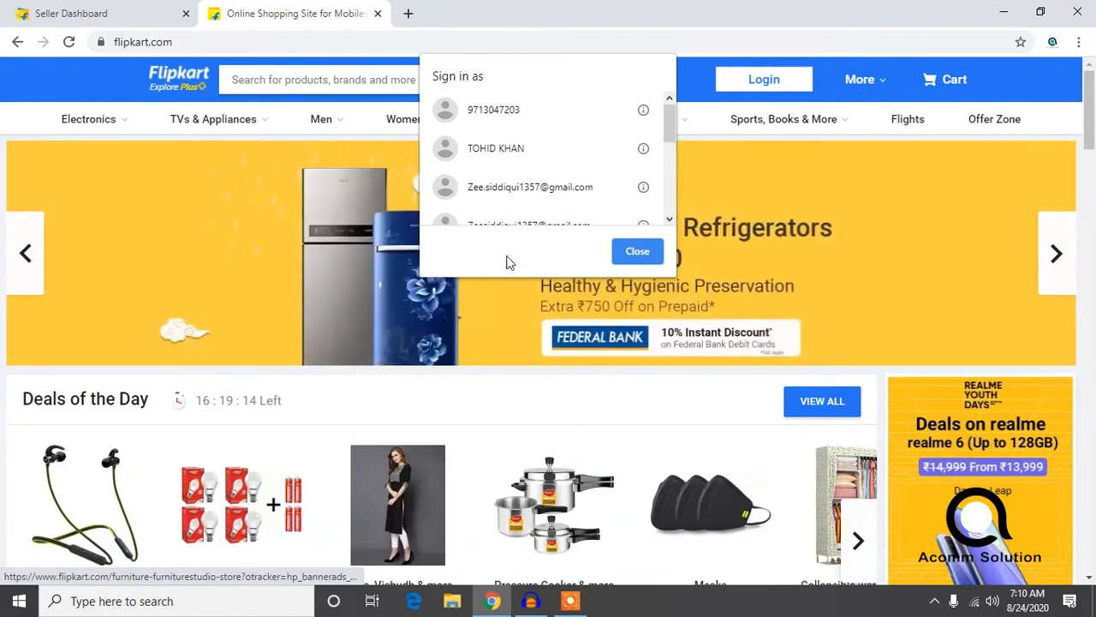
left_click(625, 249)
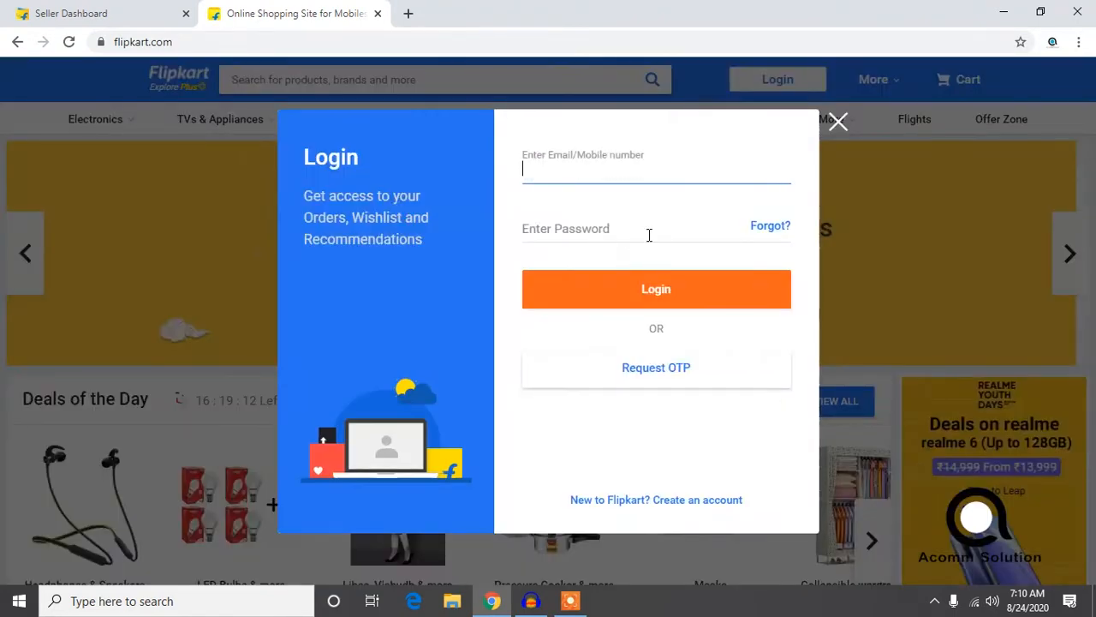
left_click(837, 122)
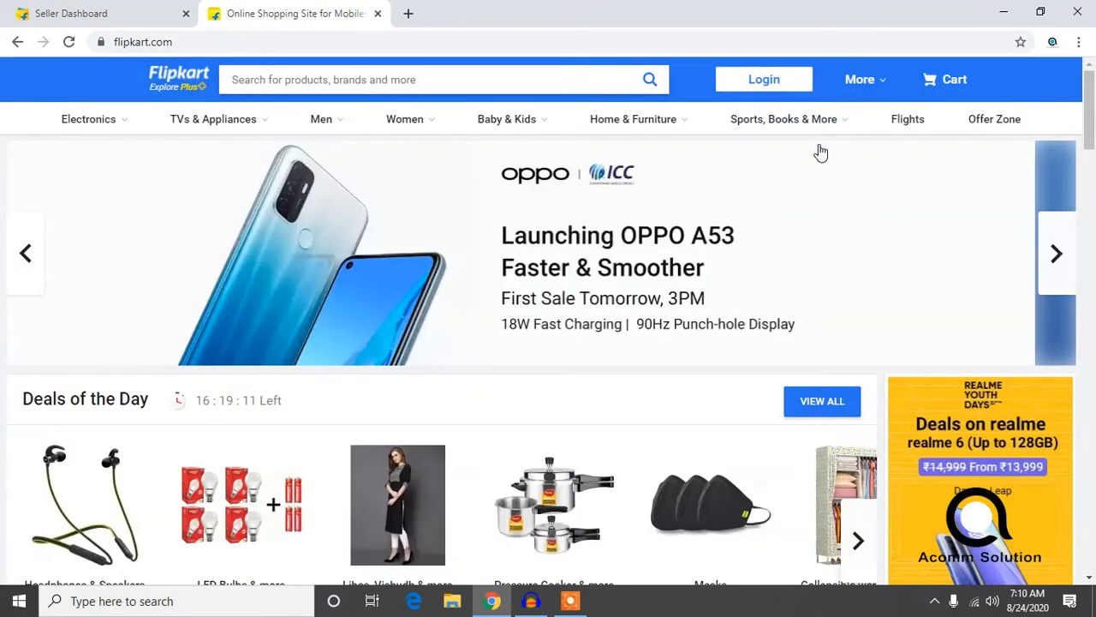
Step: Browse the Deals of the Day offers on the Flipkart home page, including those further along the carousel
scroll(780, 201, "down", 4)
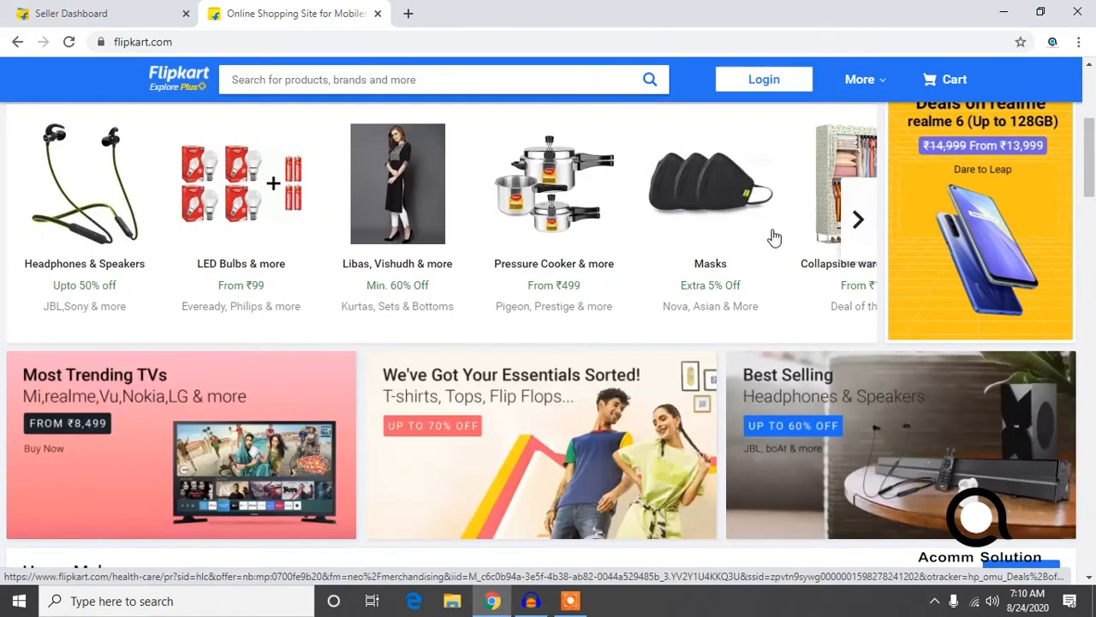
scroll(758, 245, "up", 4)
scroll(685, 281, "down", 4)
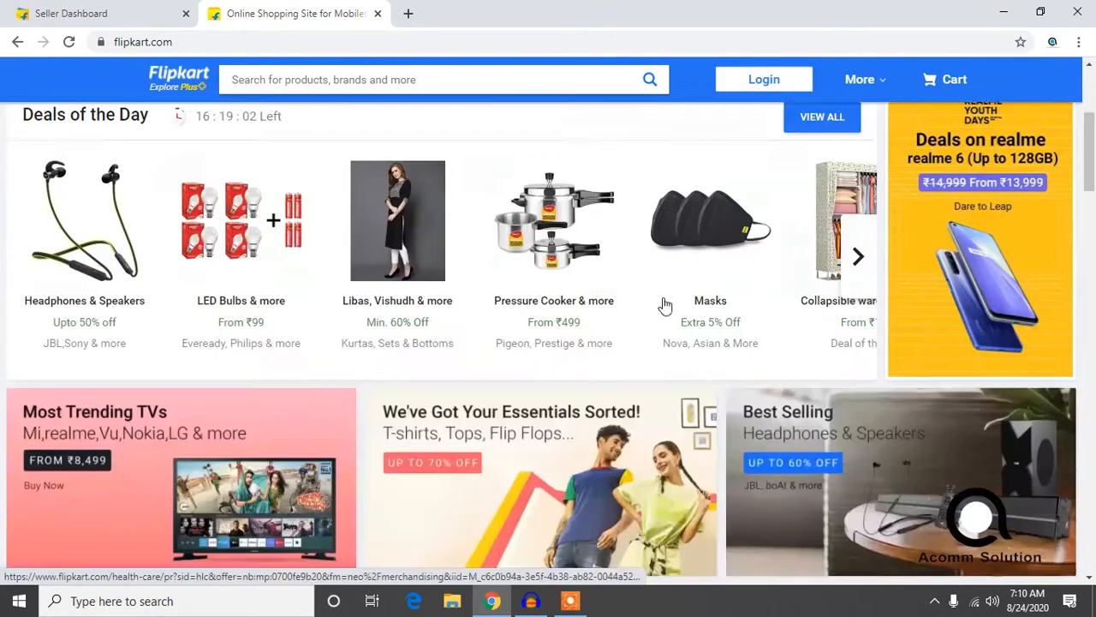
scroll(138, 257, "up", 2)
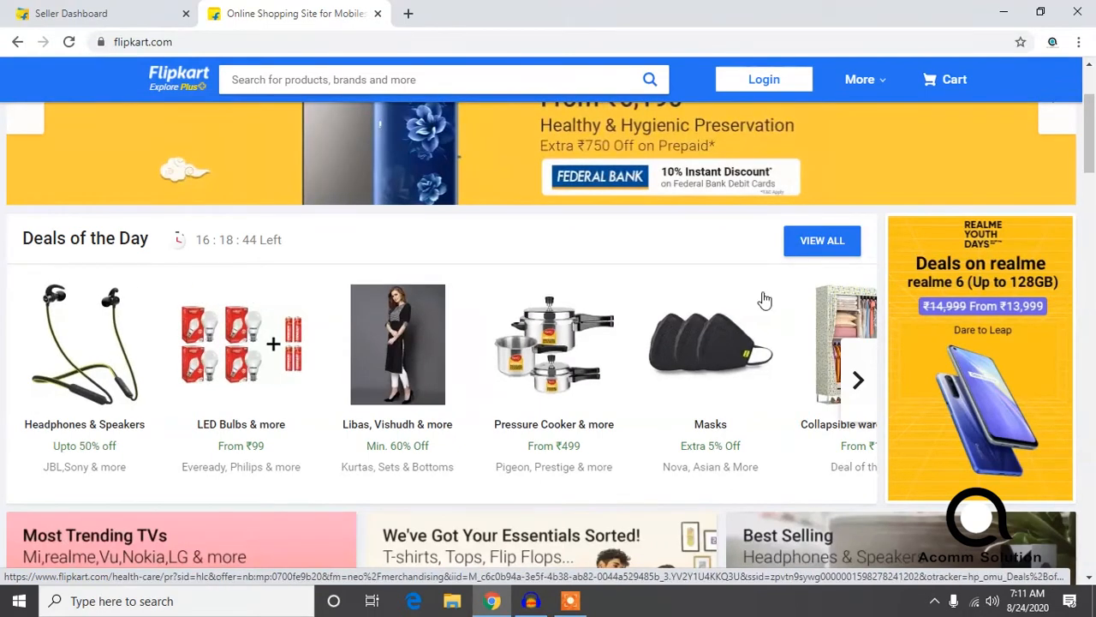
left_click(856, 379)
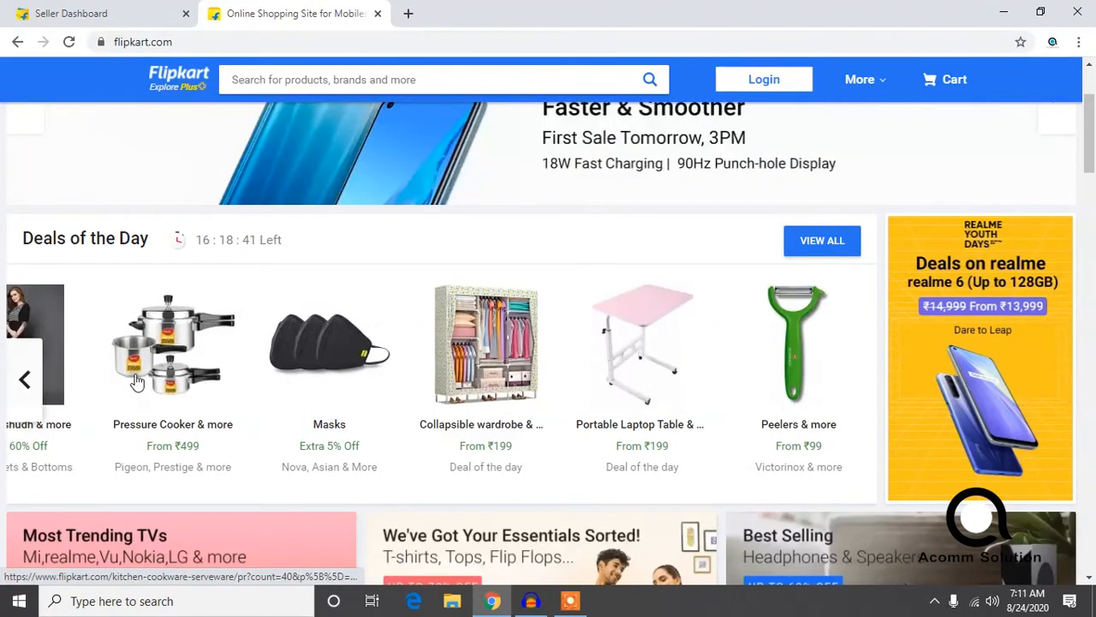
left_click(23, 379)
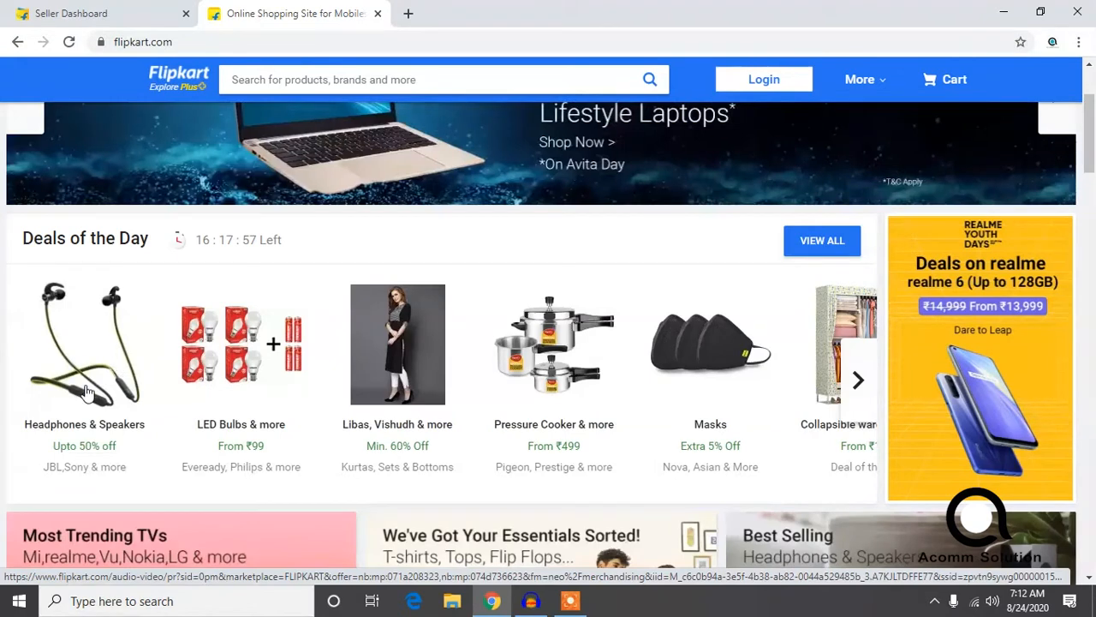
Step: Open the Headphones & Speakers deal and open the black and yellow PTron InTunes Lite Neckband Bluetooth Headset from its product list
left_click(96, 399)
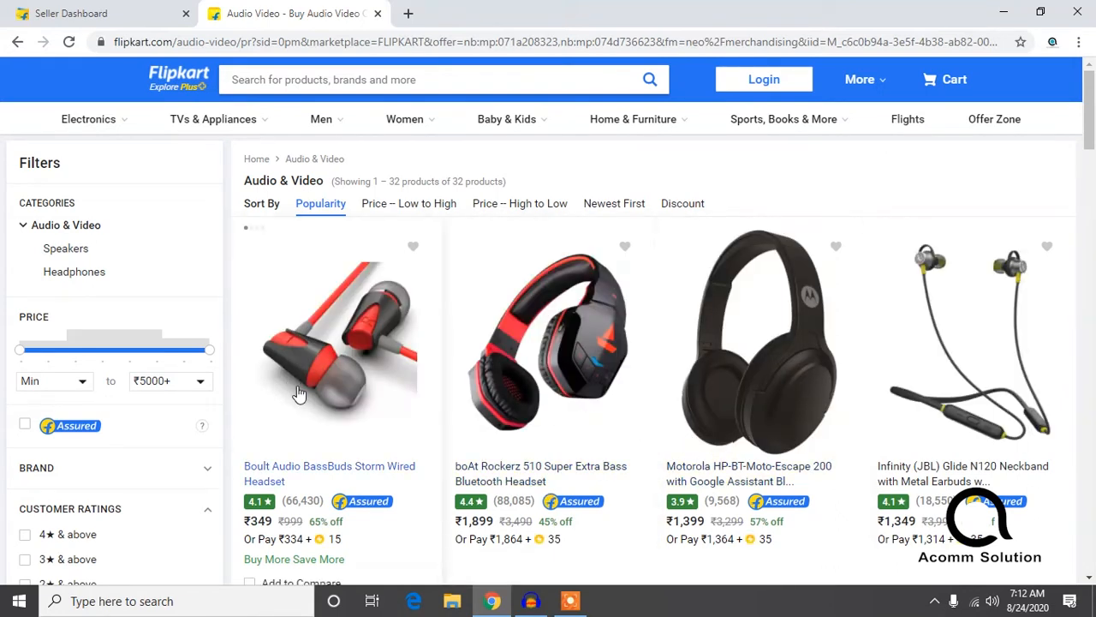
scroll(295, 398, "down", 2)
scroll(297, 397, "down", 3)
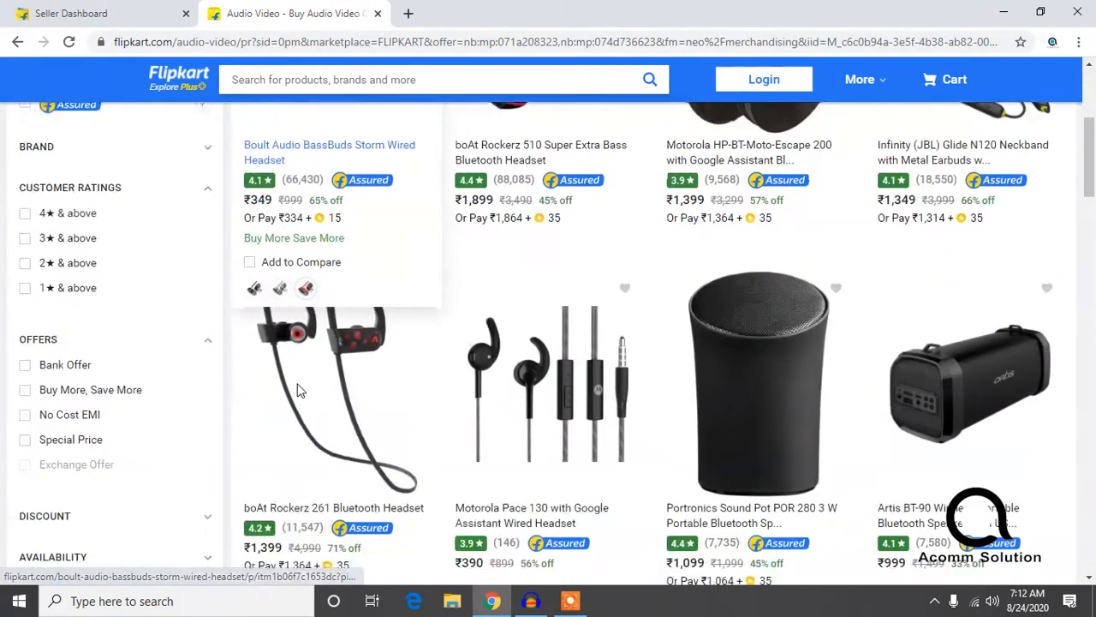
scroll(563, 385, "down", 3)
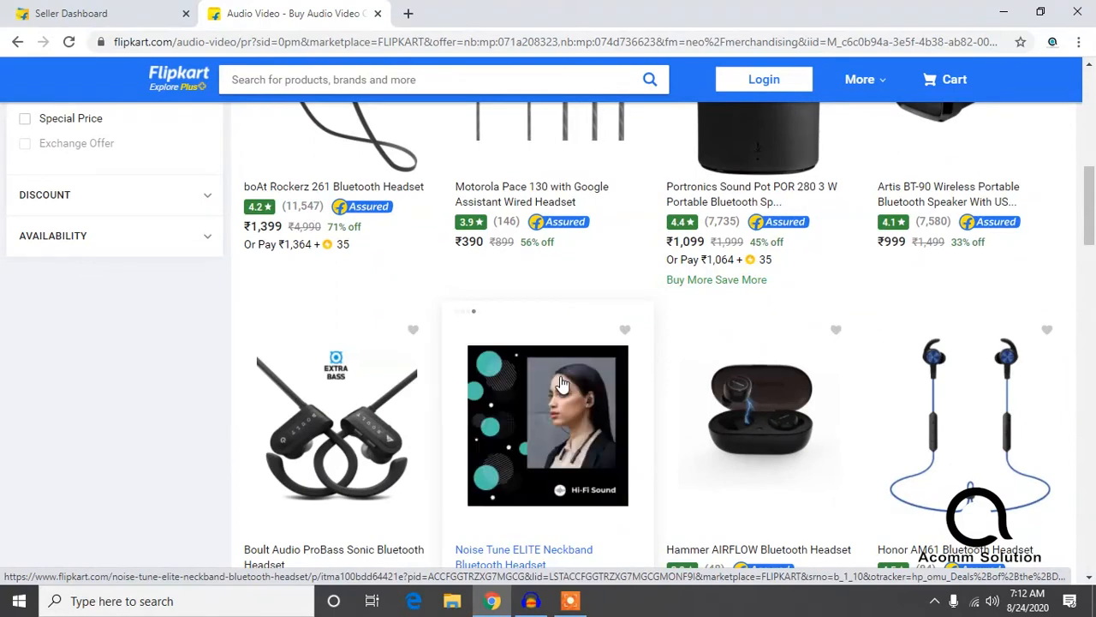
scroll(683, 418, "down", 4)
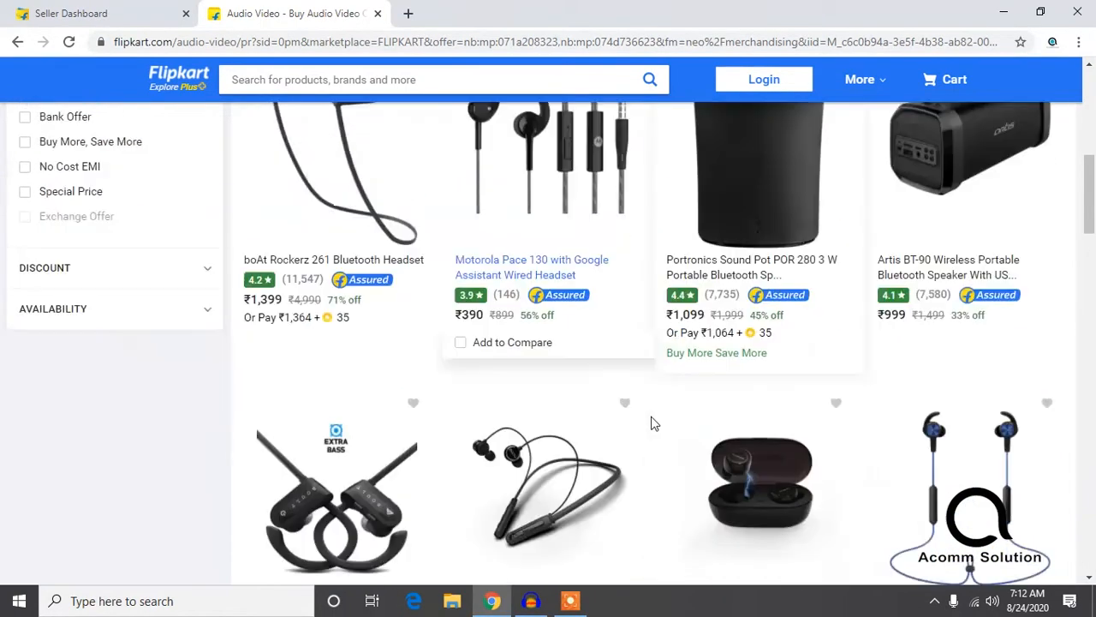
scroll(630, 428, "down", 1)
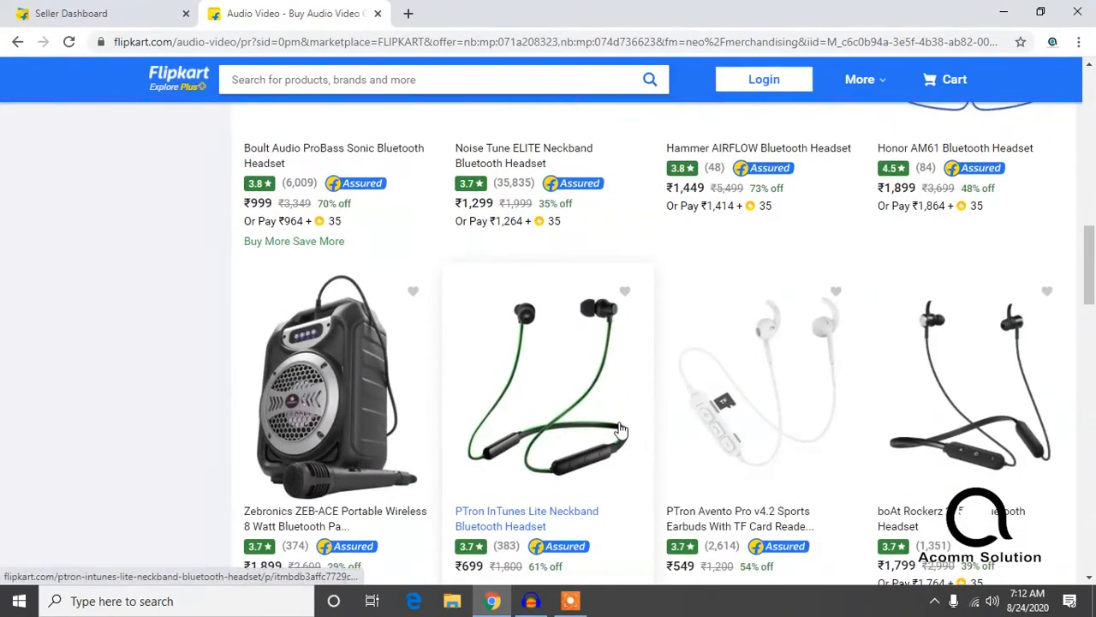
scroll(545, 416, "down", 2)
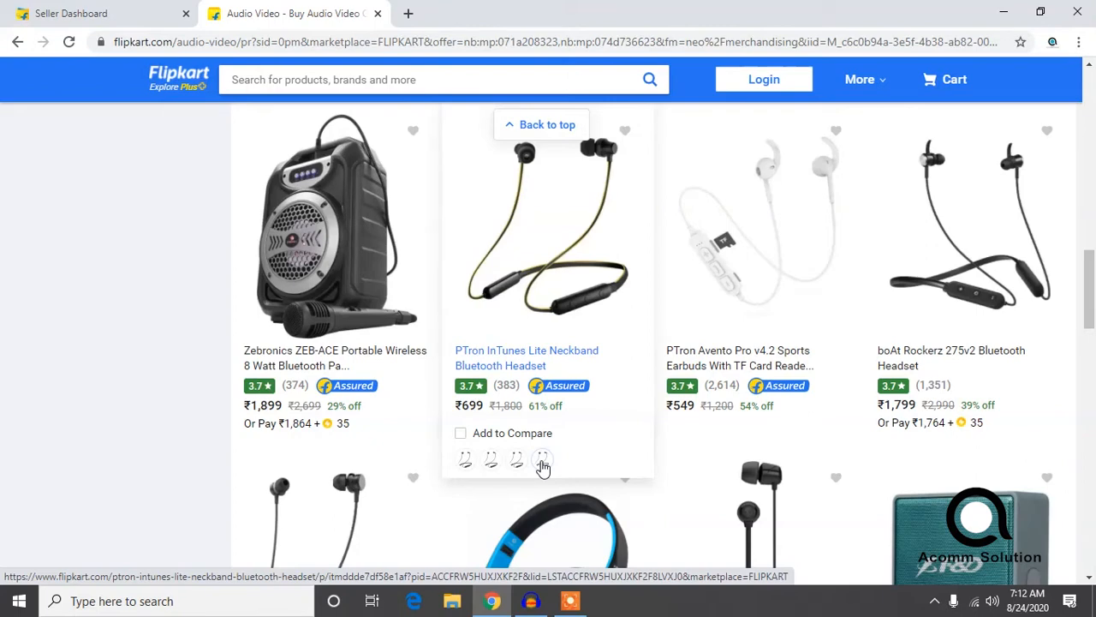
left_click(514, 353)
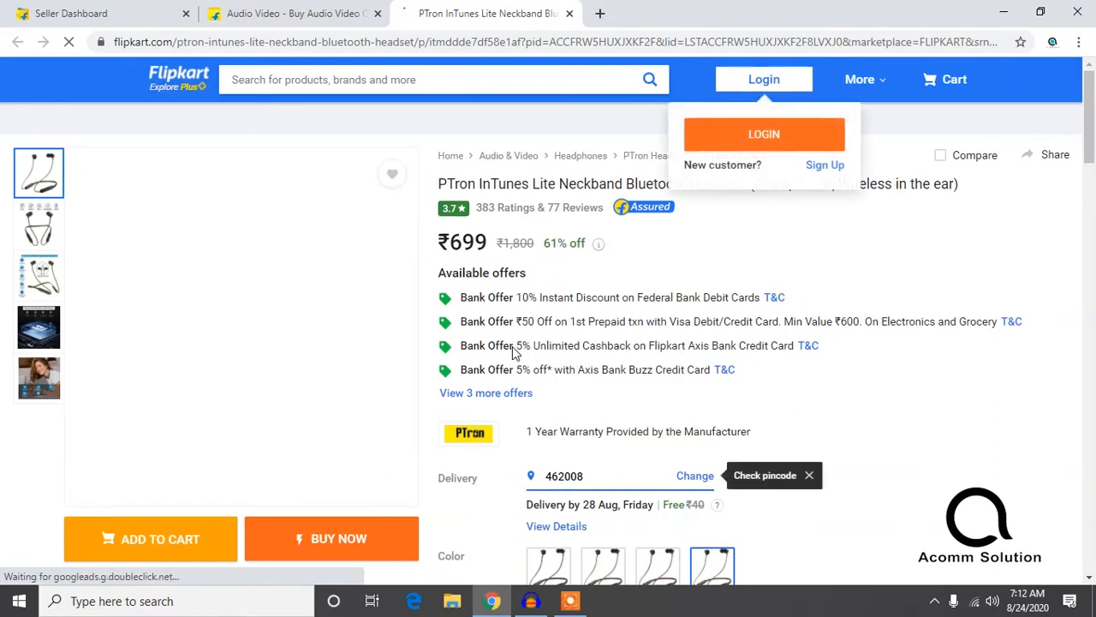
Step: Examine the headset's bank offers, delivery, seller and SuperCoin details on its product page
scroll(636, 343, "down", 1)
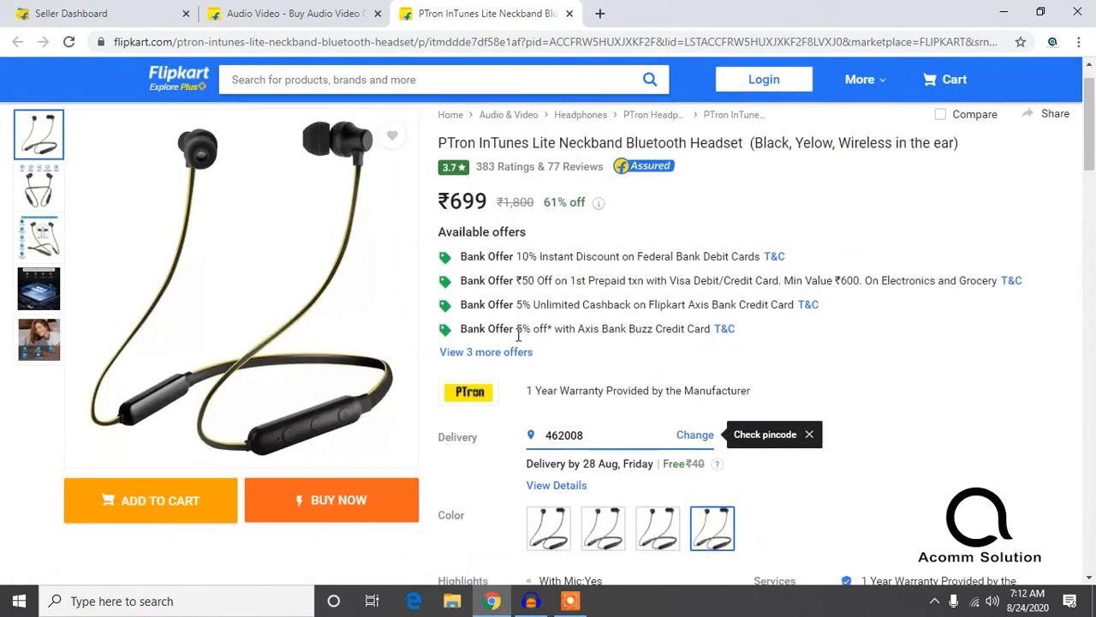
scroll(517, 343, "down", 3)
scroll(778, 403, "down", 2)
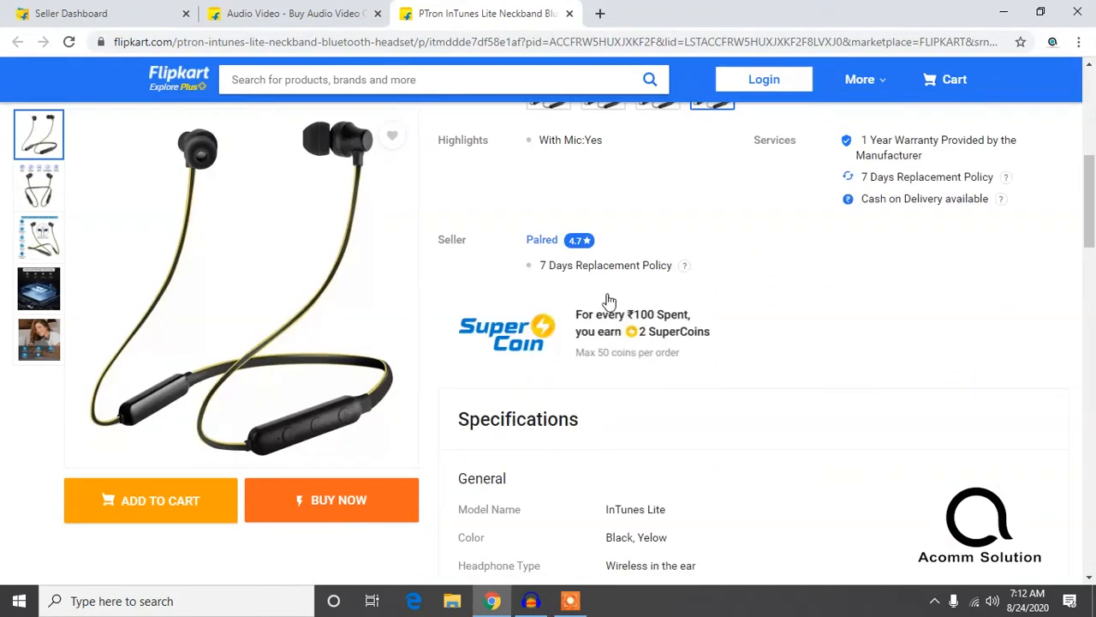
Step: Compare the seller Promotions page with the price and available offers shown for the PTron headset
left_click(133, 15)
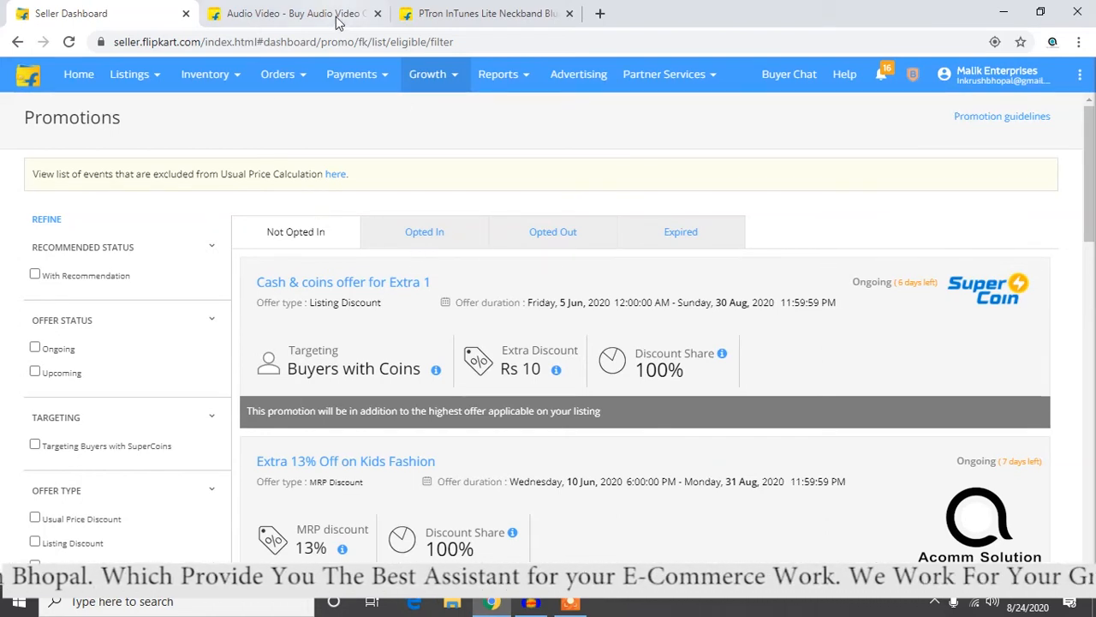
left_click(420, 15)
scroll(479, 270, "up", 6)
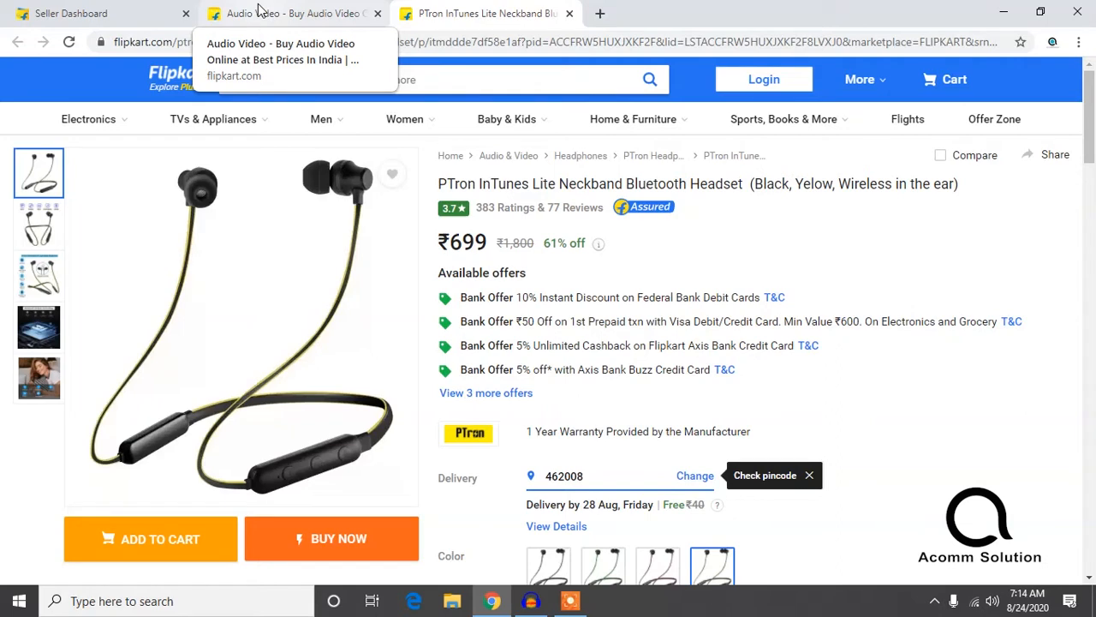
Step: Review the seller's Opted In and Expired promotions and return to the Not Opted In list
left_click(103, 13)
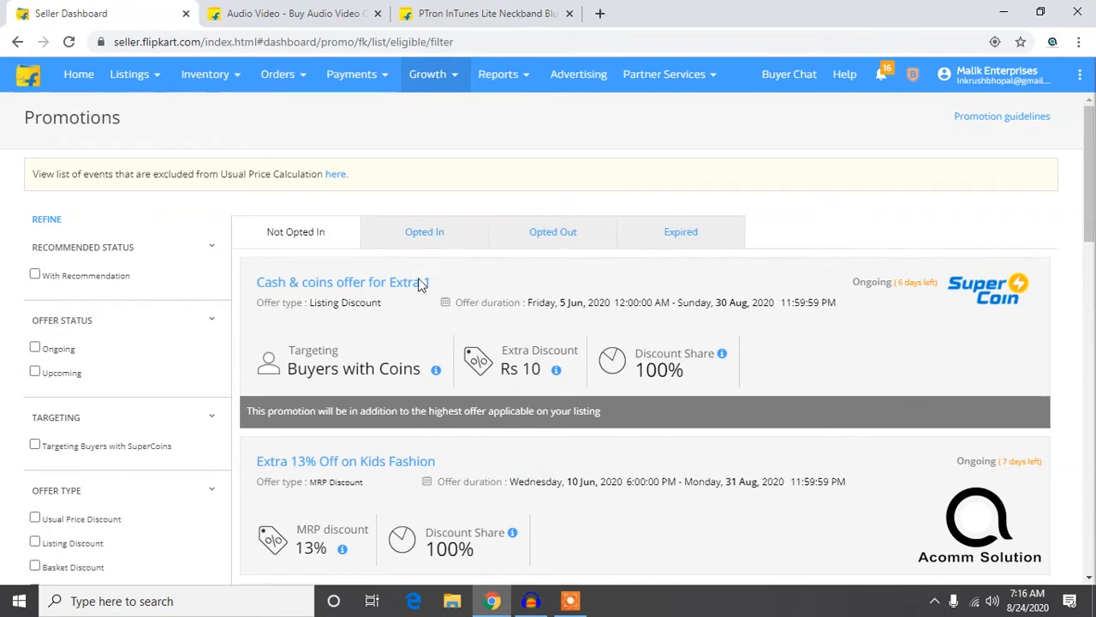
left_click(428, 242)
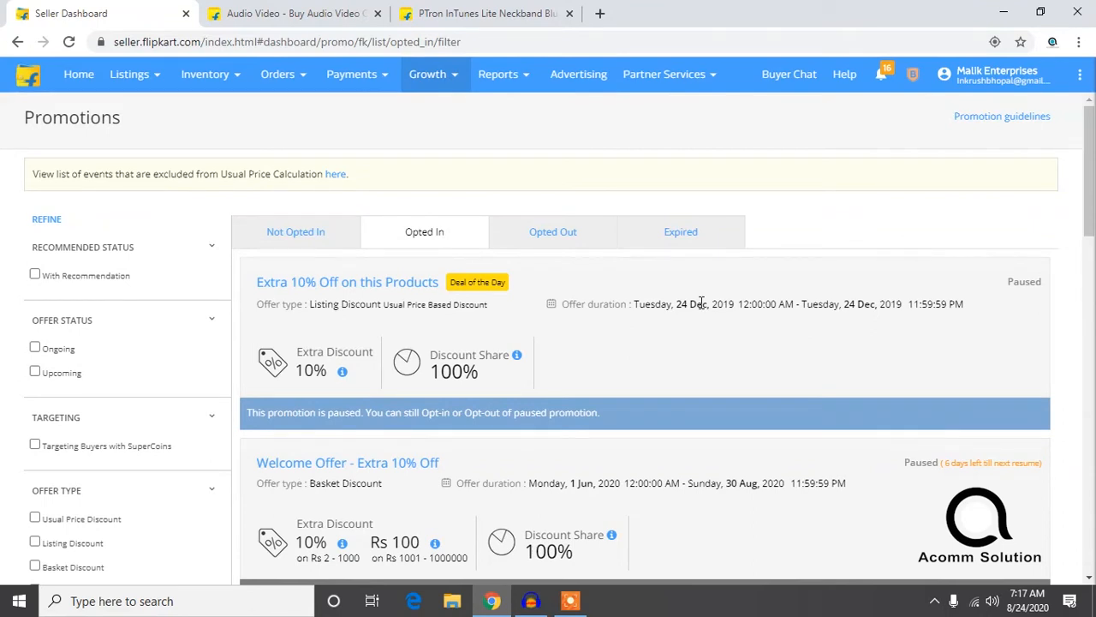
left_click(698, 237)
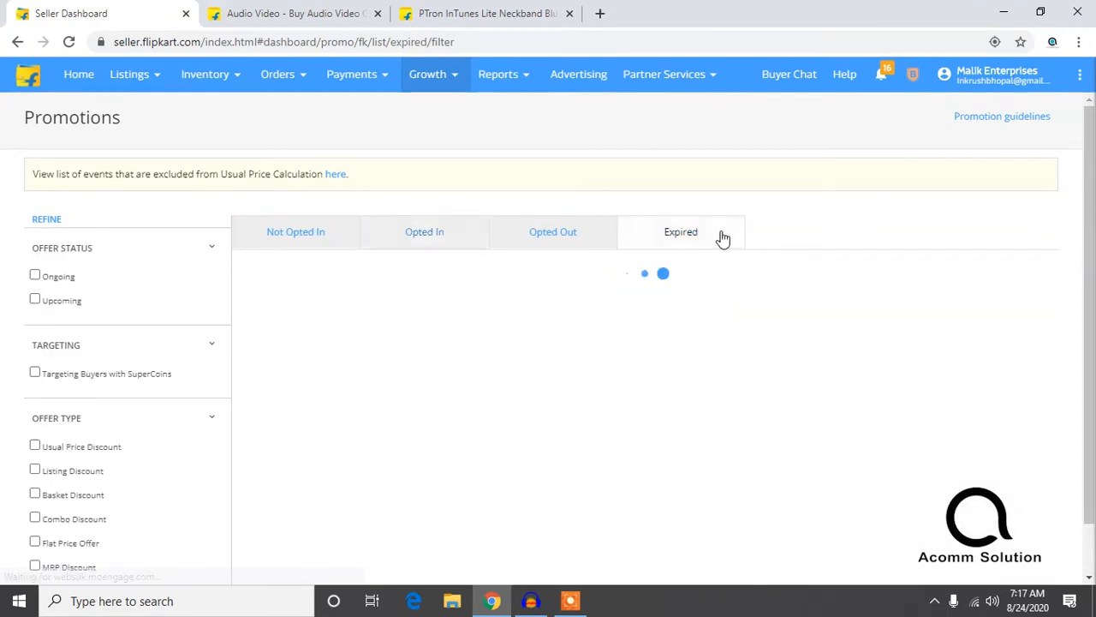
left_click(325, 244)
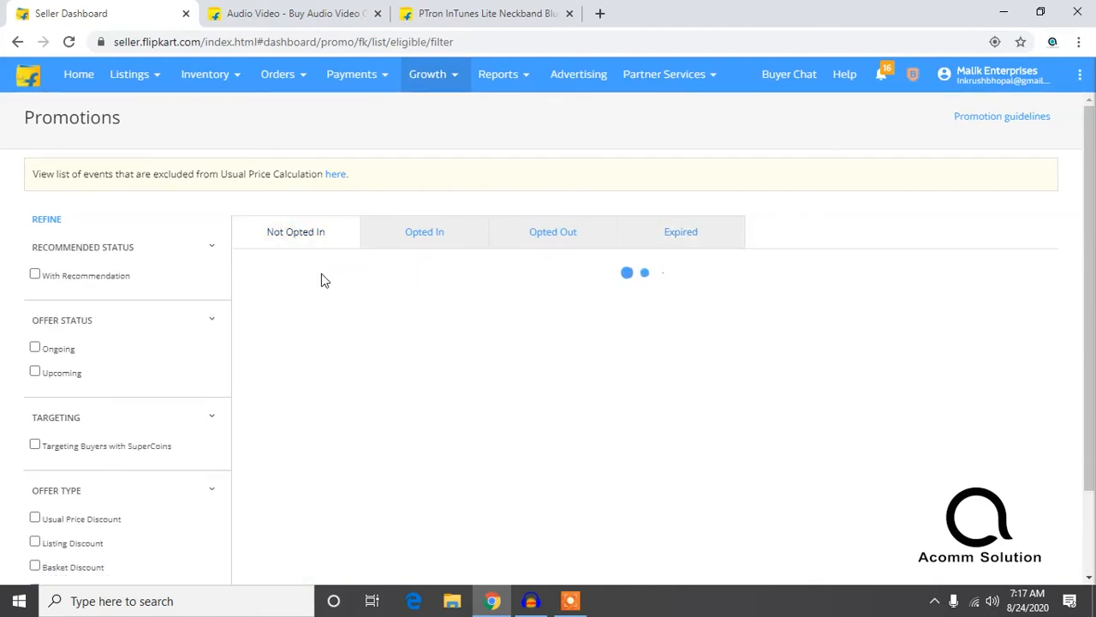
scroll(320, 277, "down", 1)
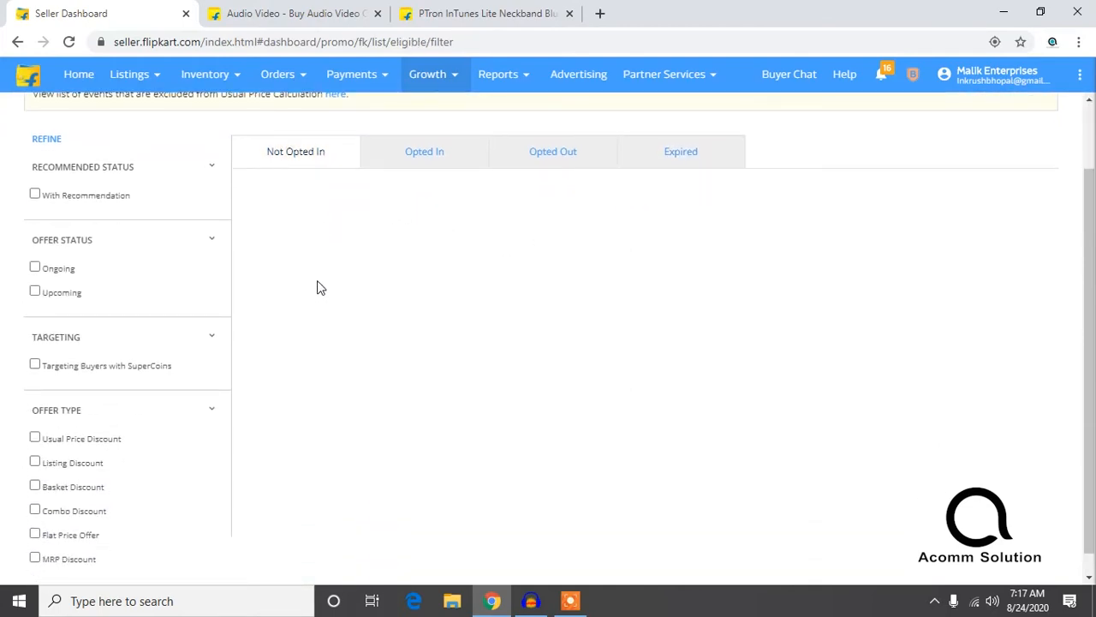
scroll(295, 231, "up", 1)
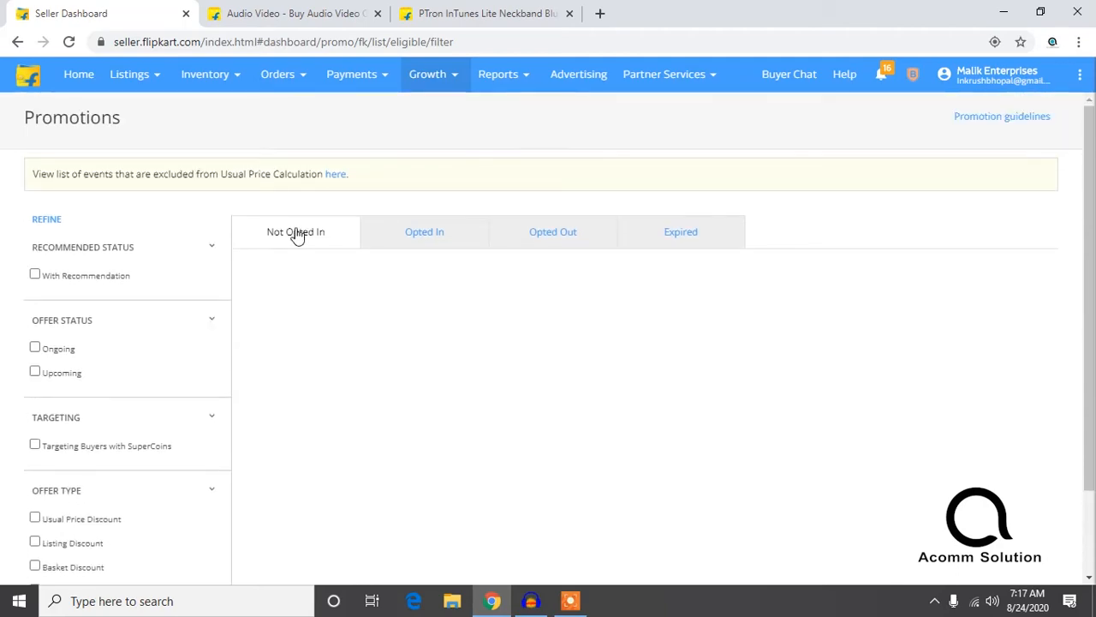
scroll(295, 235, "down", 3)
scroll(293, 234, "up", 2)
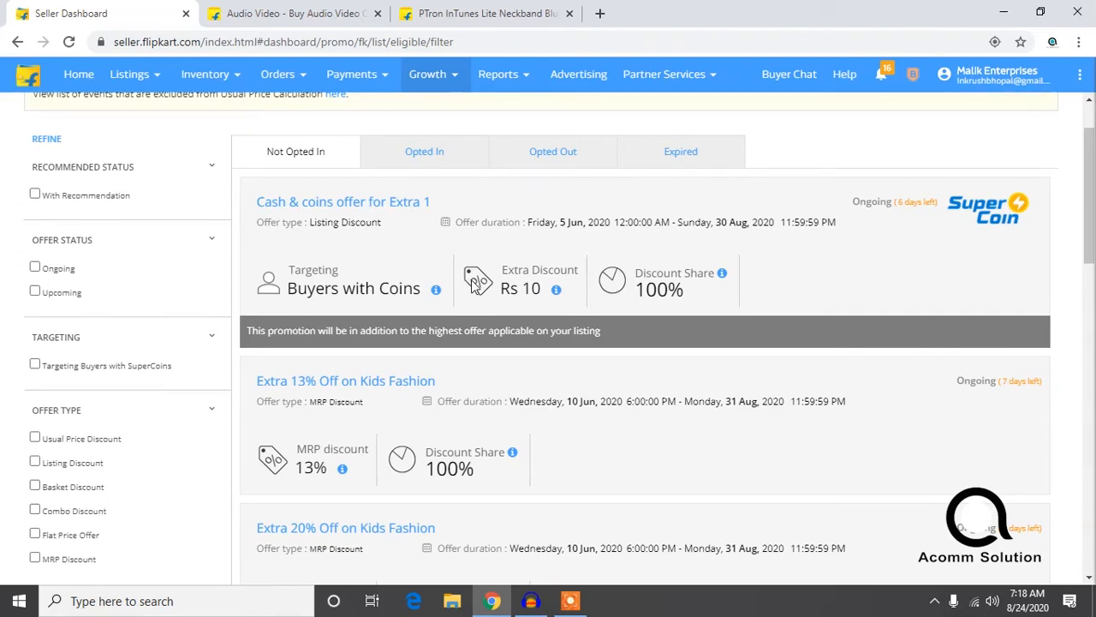
Step: Go back to the PTron headset's product page and inspect its SuperCoin earning offer
left_click(486, 14)
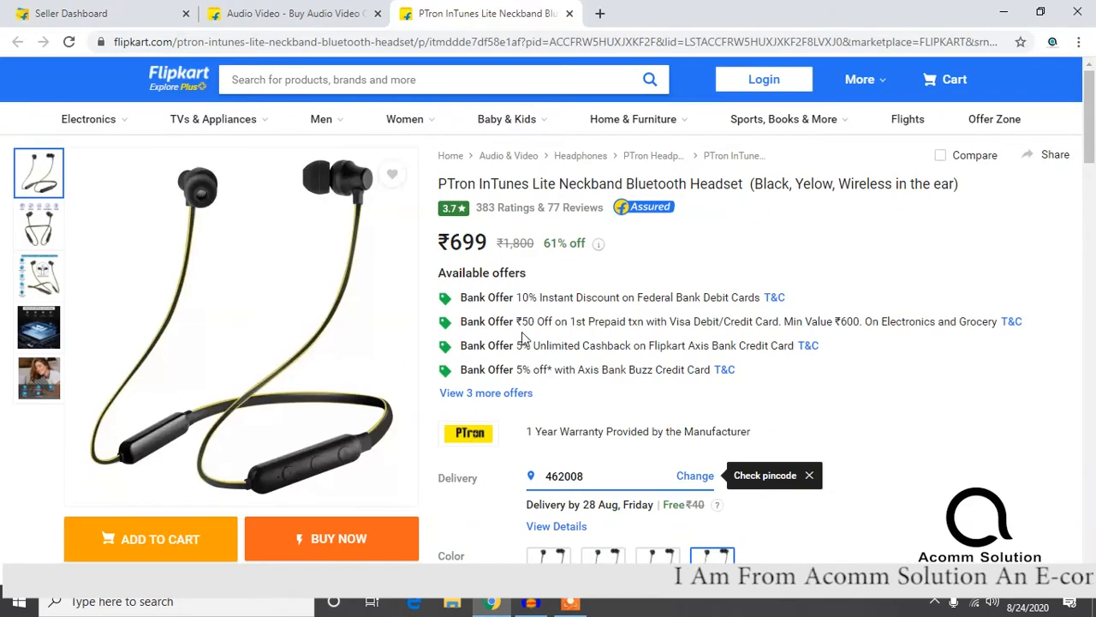
scroll(518, 317, "down", 3)
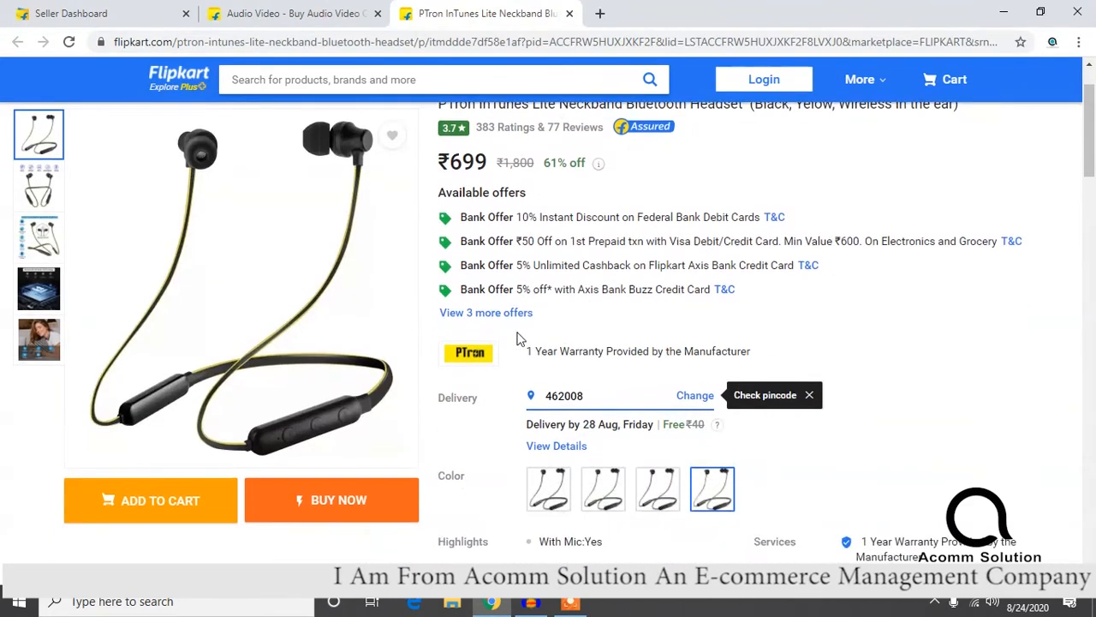
scroll(619, 333, "down", 2)
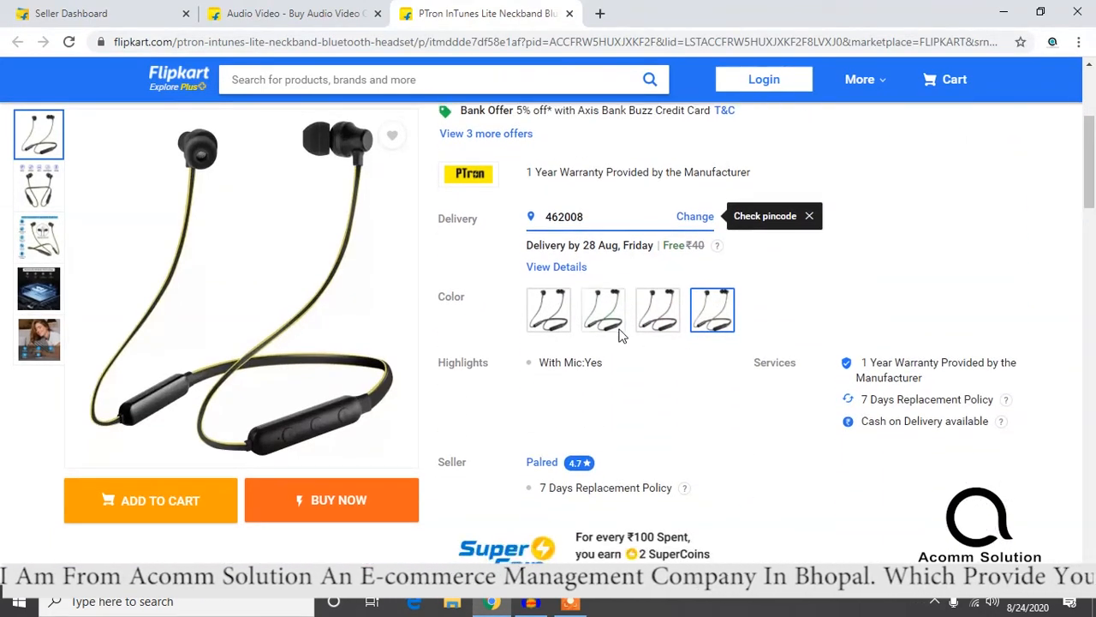
scroll(633, 342, "down", 3)
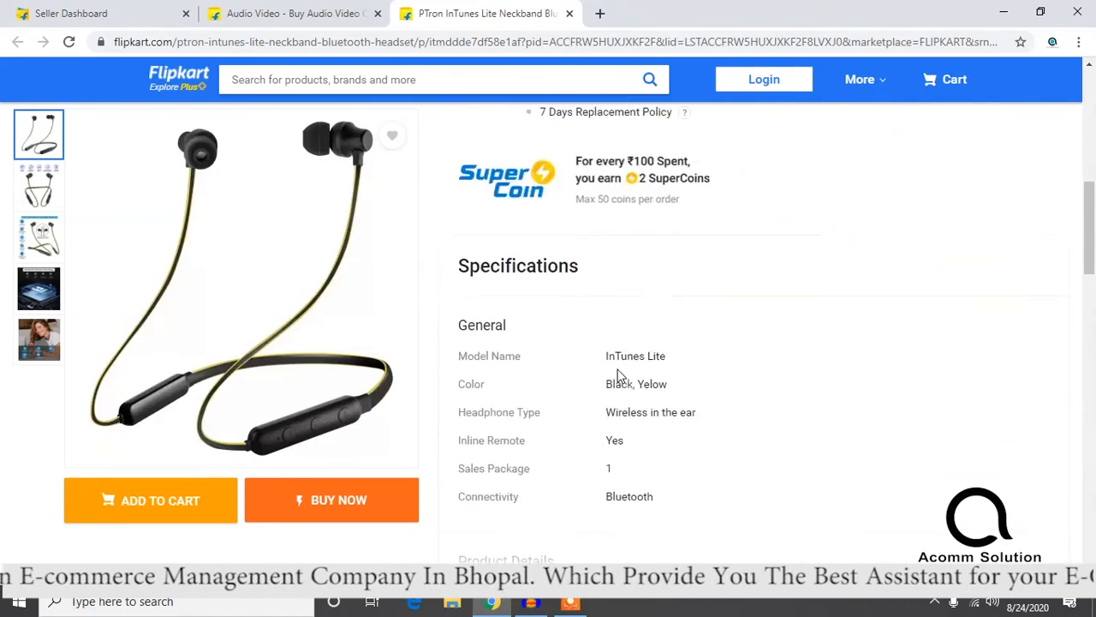
scroll(685, 227, "up", 1)
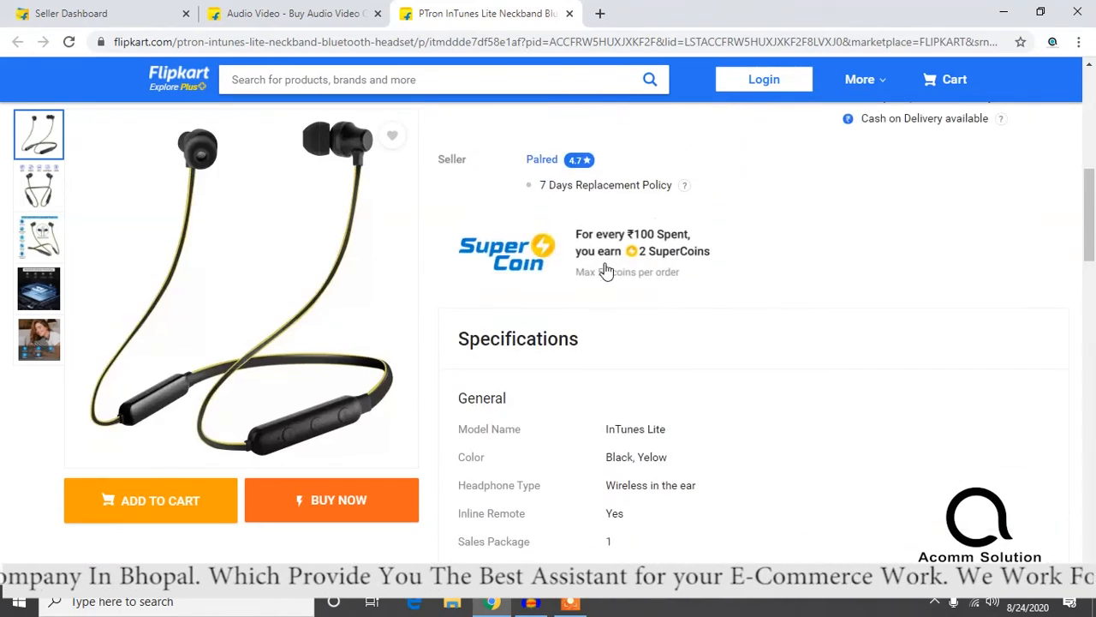
scroll(617, 248, "down", 1)
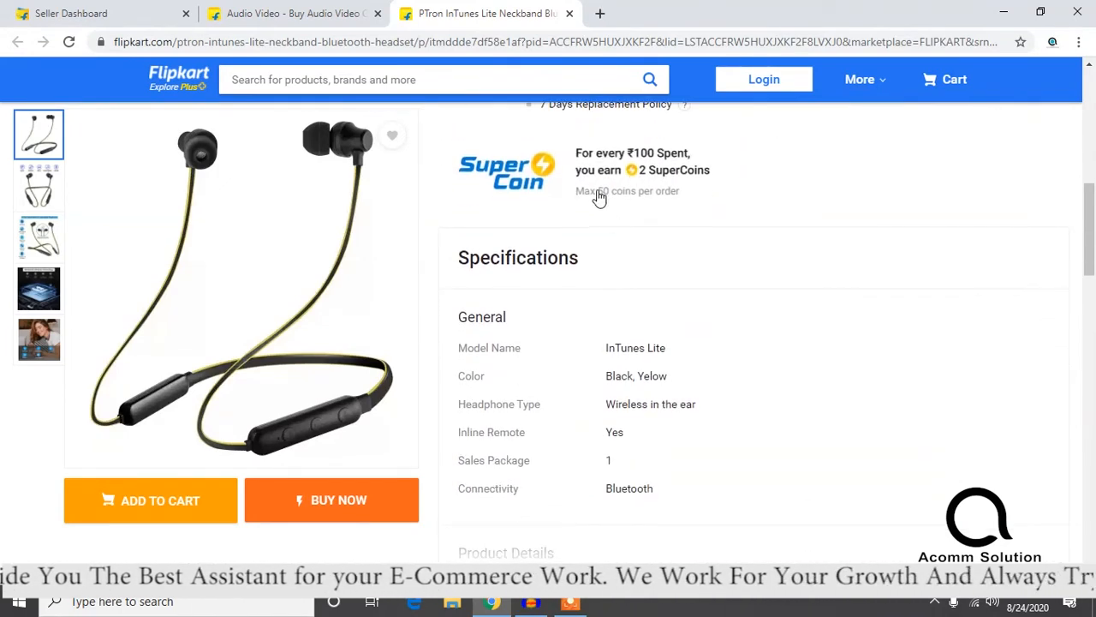
Step: Look through the PTron headset's ratings and reviews, then go back to its available offers and highlight the selling price
scroll(604, 206, "down", 5)
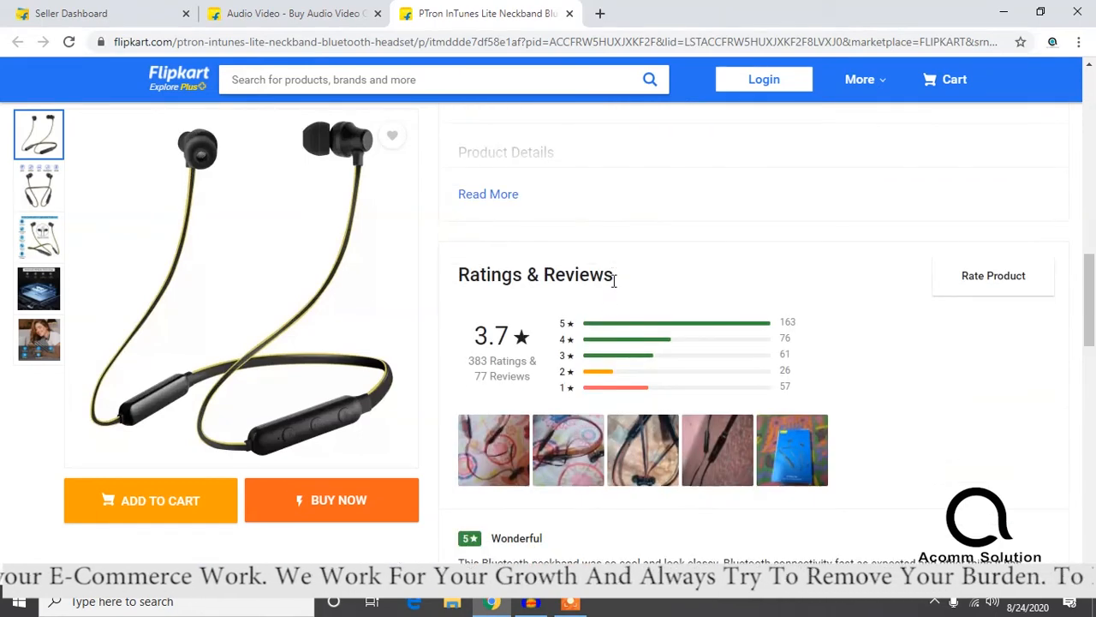
scroll(607, 340, "down", 2)
scroll(604, 342, "up", 10)
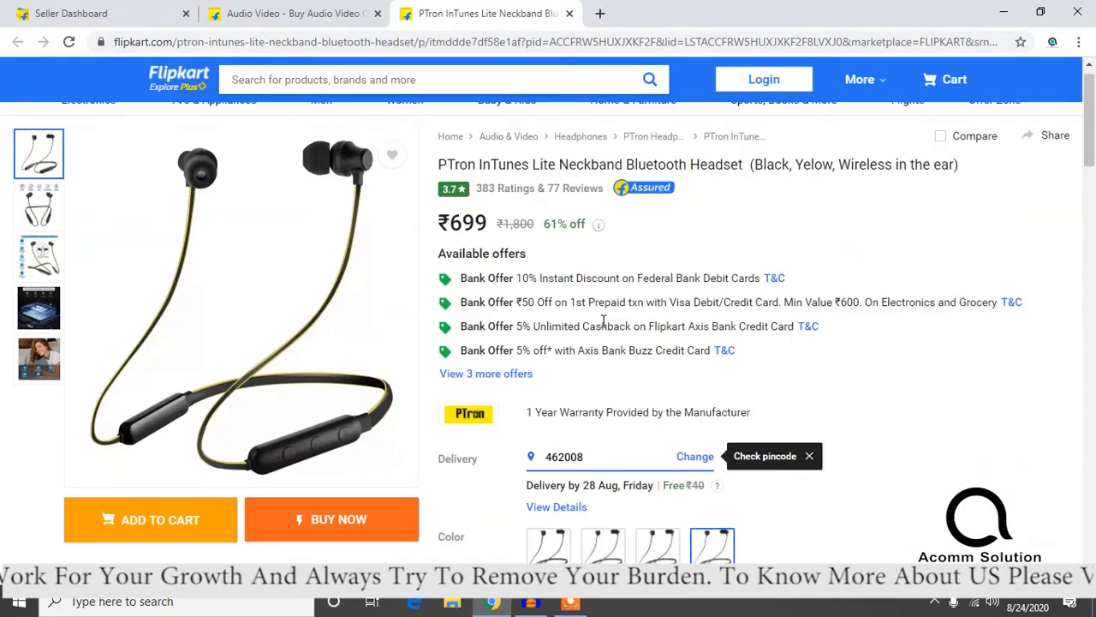
scroll(629, 307, "up", 1)
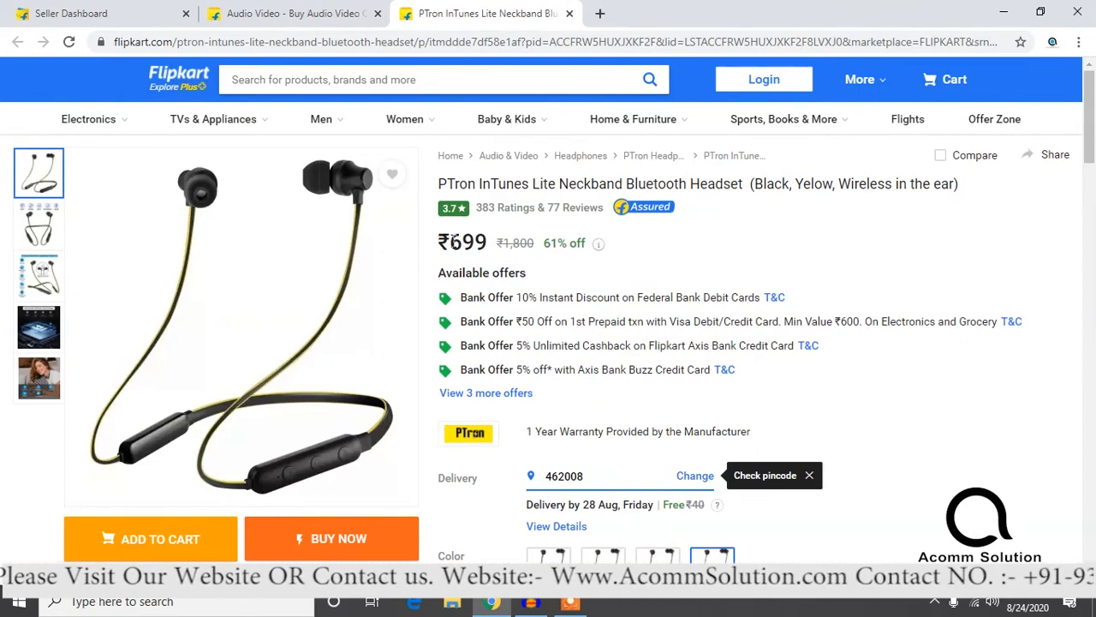
left_click_drag(452, 243, 487, 241)
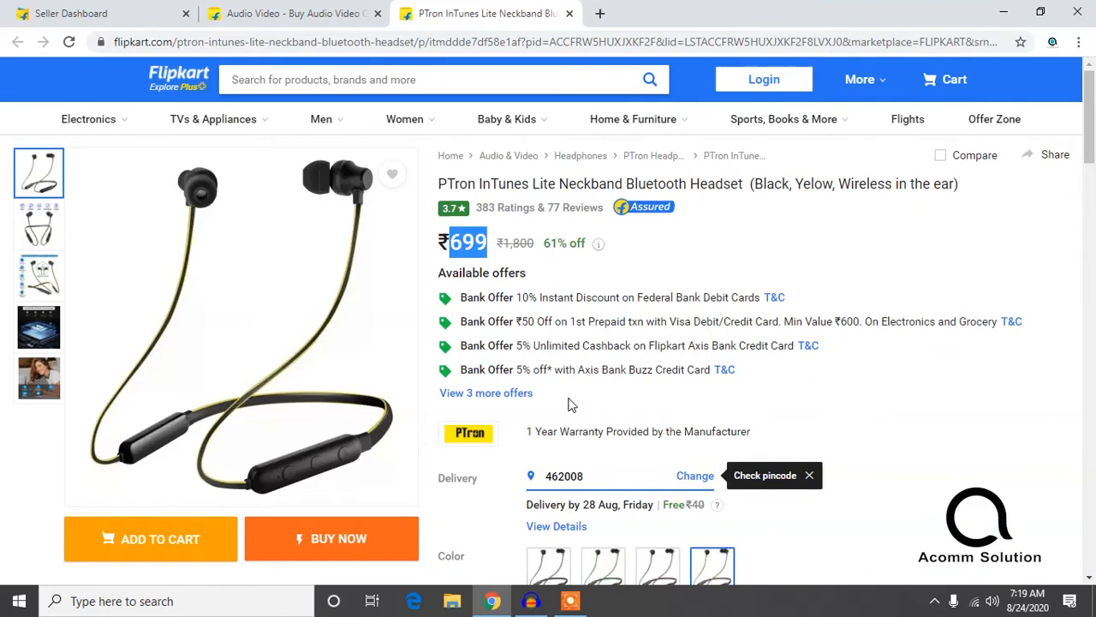
Step: Switch to the seller dashboard and review the Not Opted In promotions down to the men's clothing offers
left_click(314, 10)
left_click(144, 11)
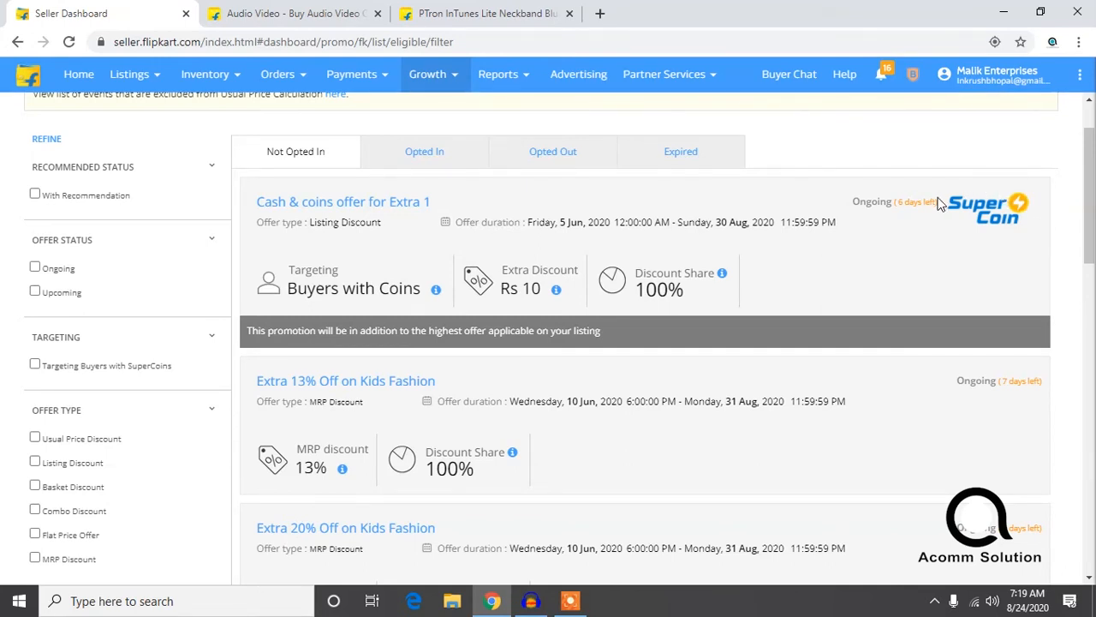
scroll(782, 284, "down", 5)
scroll(770, 299, "down", 3)
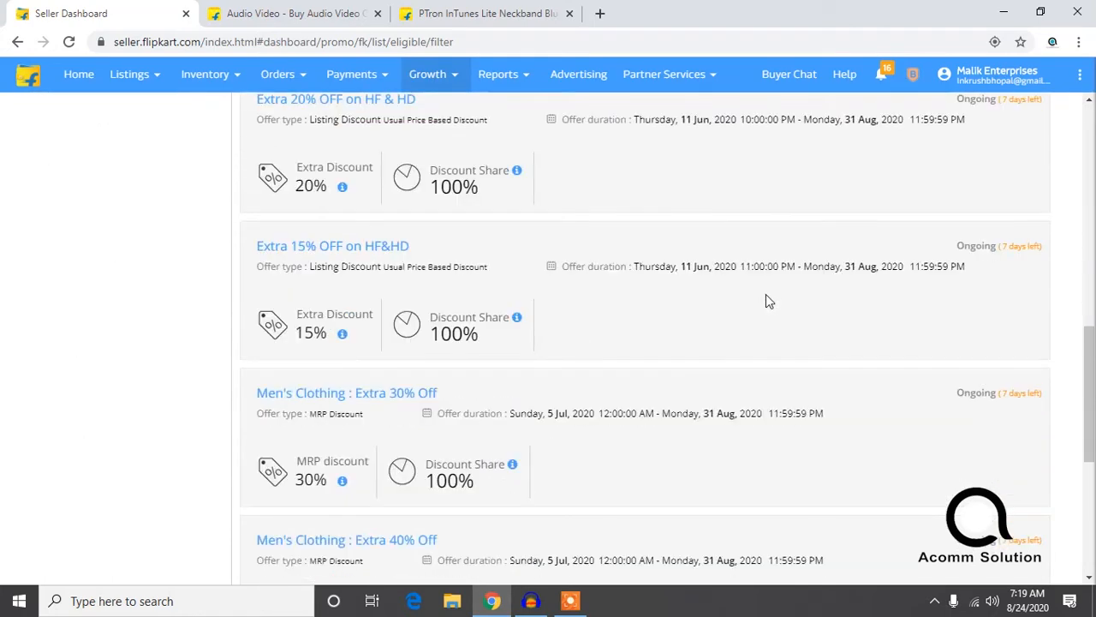
scroll(736, 310, "down", 4)
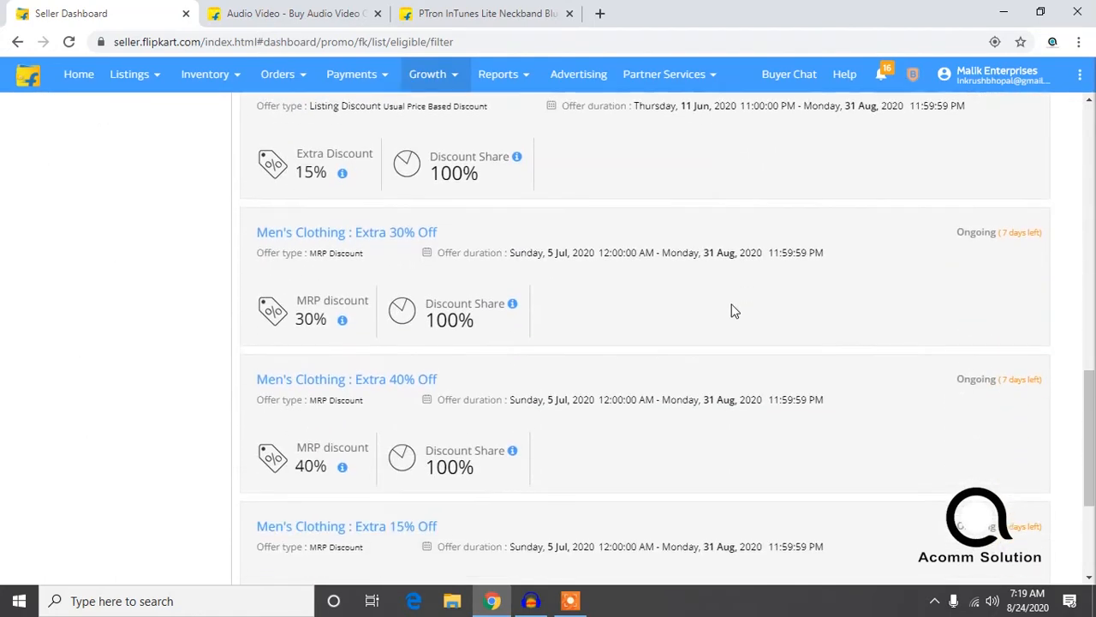
scroll(727, 310, "down", 1)
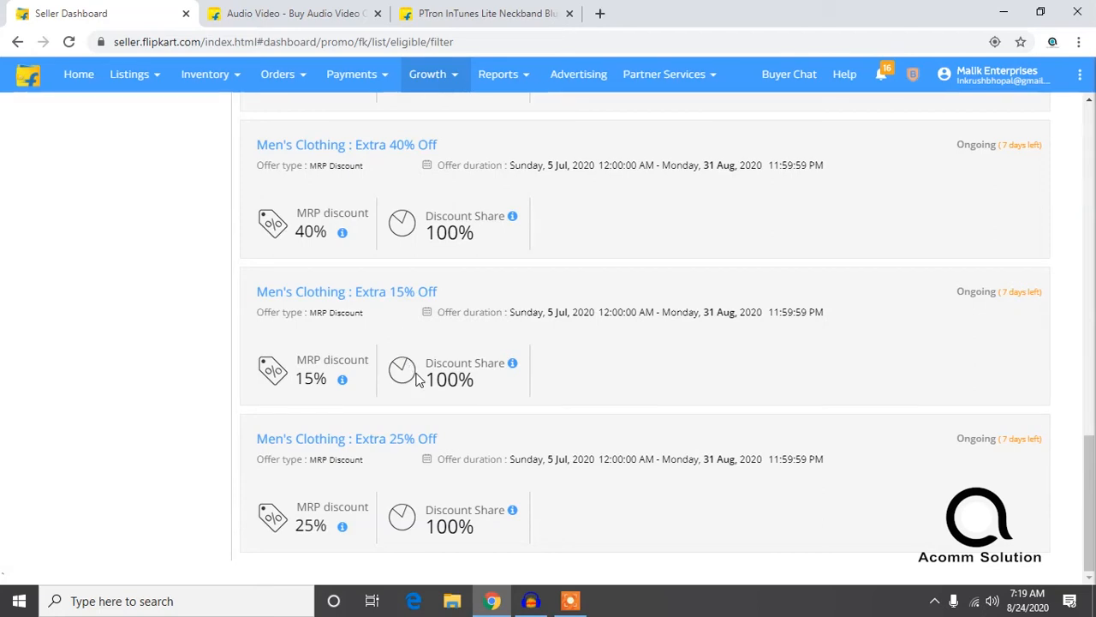
scroll(414, 374, "up", 1)
scroll(415, 374, "down", 1)
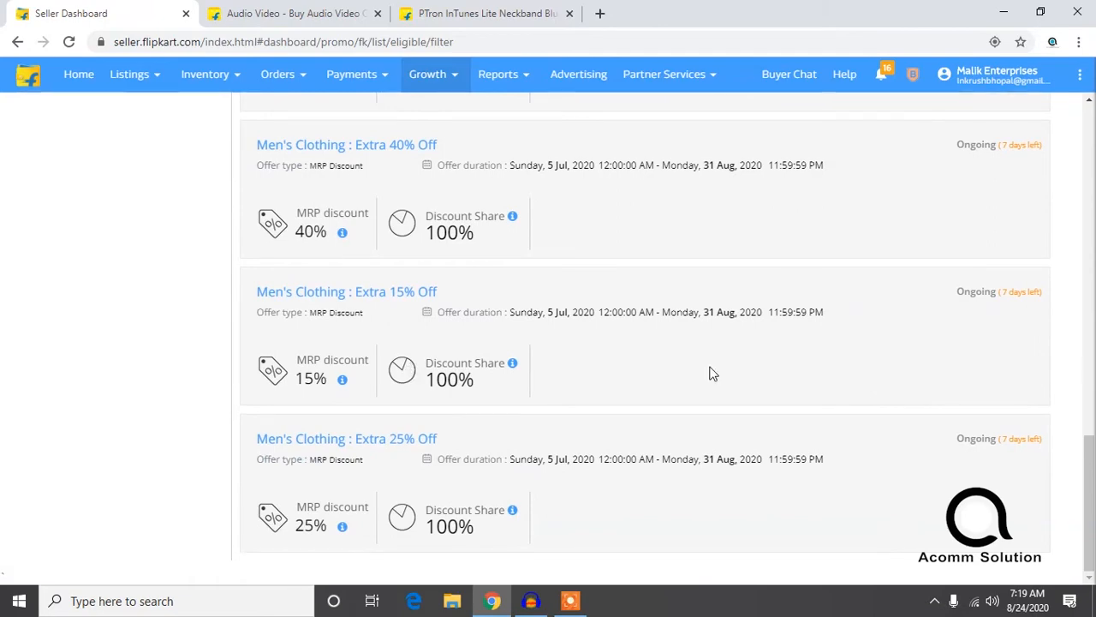
left_click_drag(1091, 497, 1091, 146)
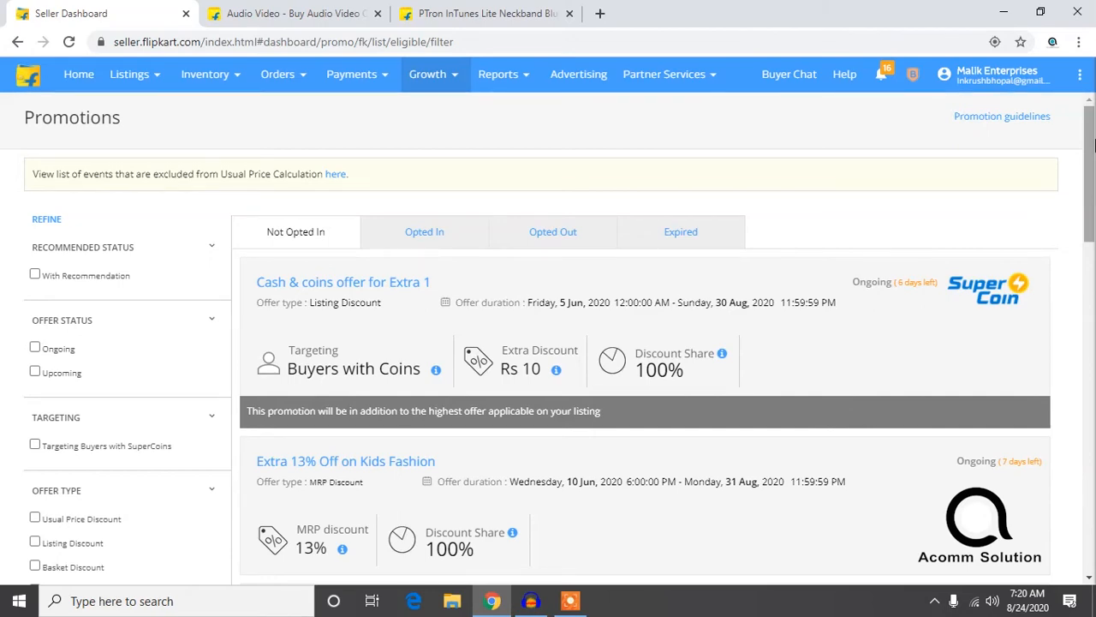
Step: Go through the Not Opted In promotions again from first to last, checking each offer's discount and discount share
scroll(982, 332, "down", 1)
scroll(913, 359, "down", 4)
scroll(865, 379, "down", 6)
scroll(863, 375, "down", 4)
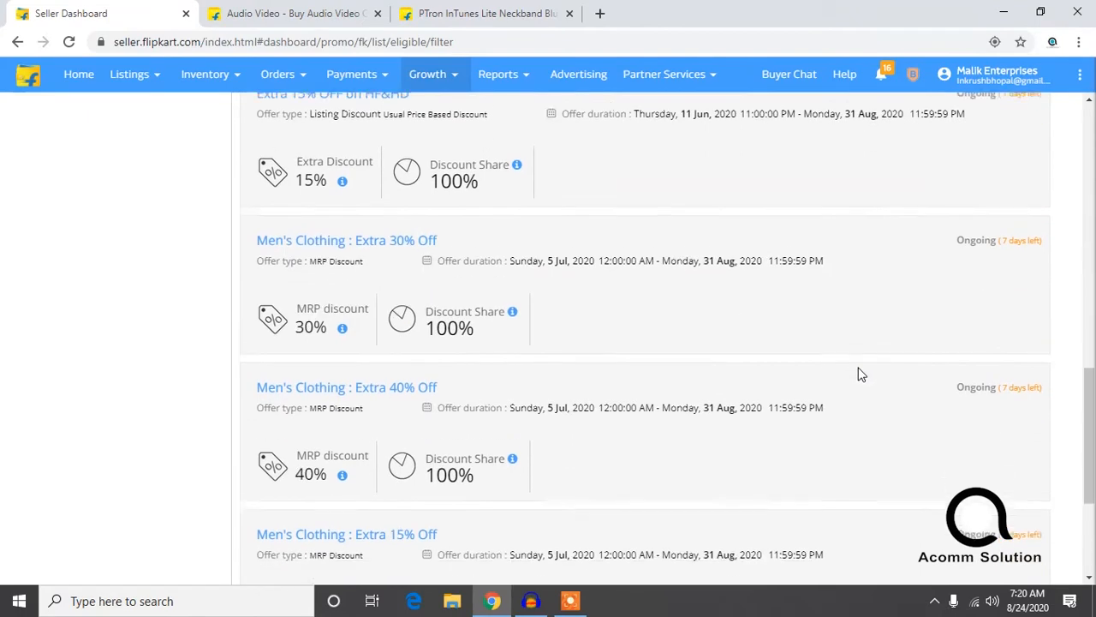
scroll(851, 382, "down", 1)
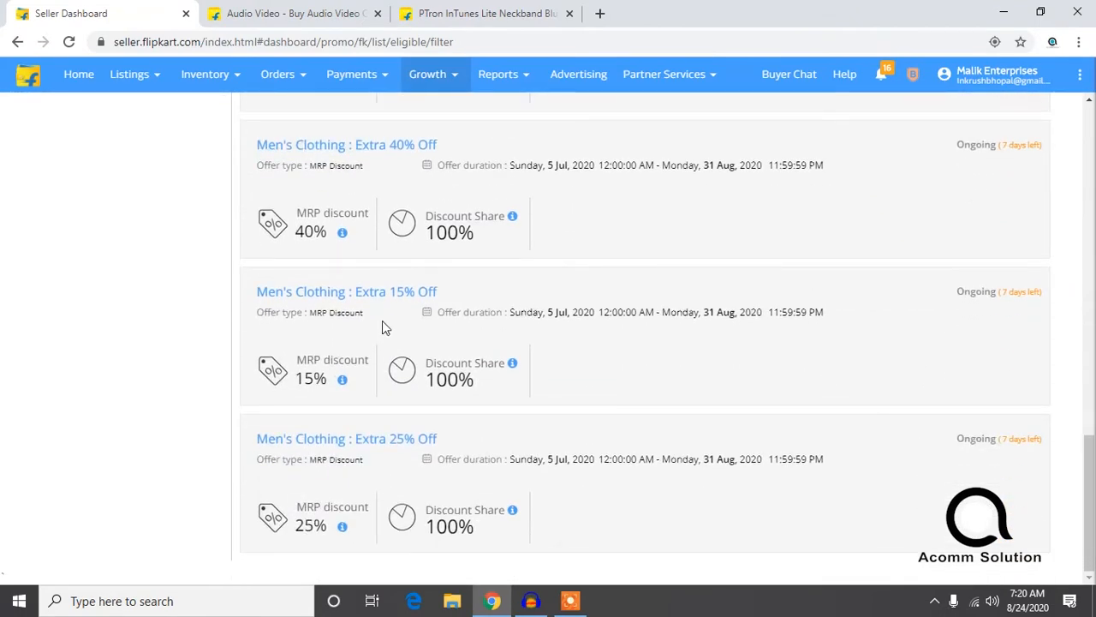
left_click_drag(1090, 454, 1091, 124)
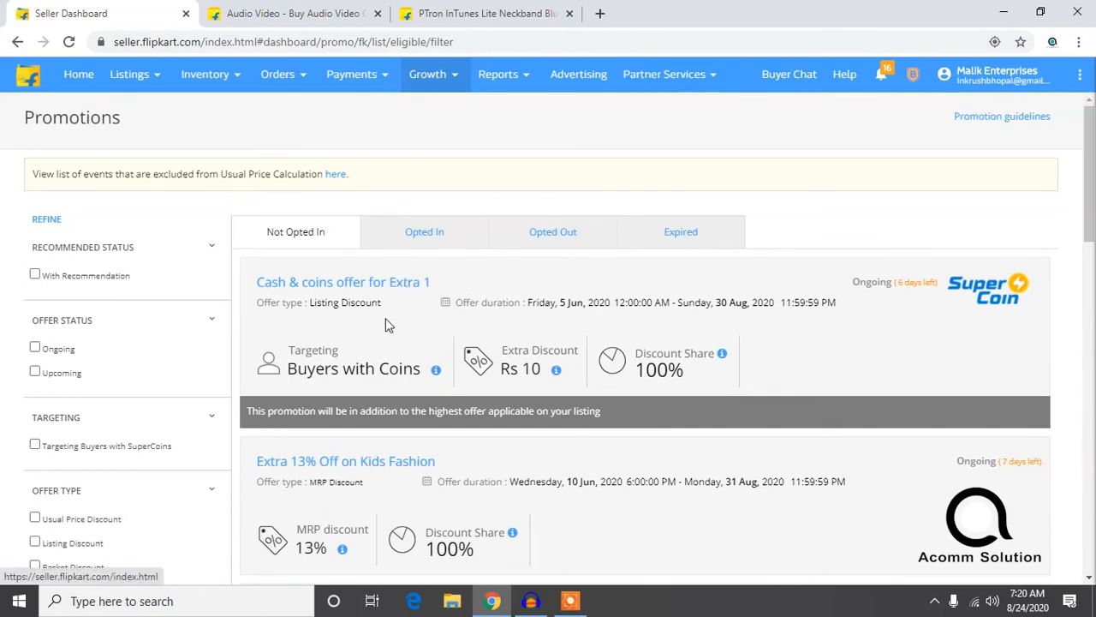
Step: Find the Extra 15% OFF on HF&HD promotion, open its details and show its discount calculation
scroll(385, 324, "down", 3)
scroll(387, 334, "down", 5)
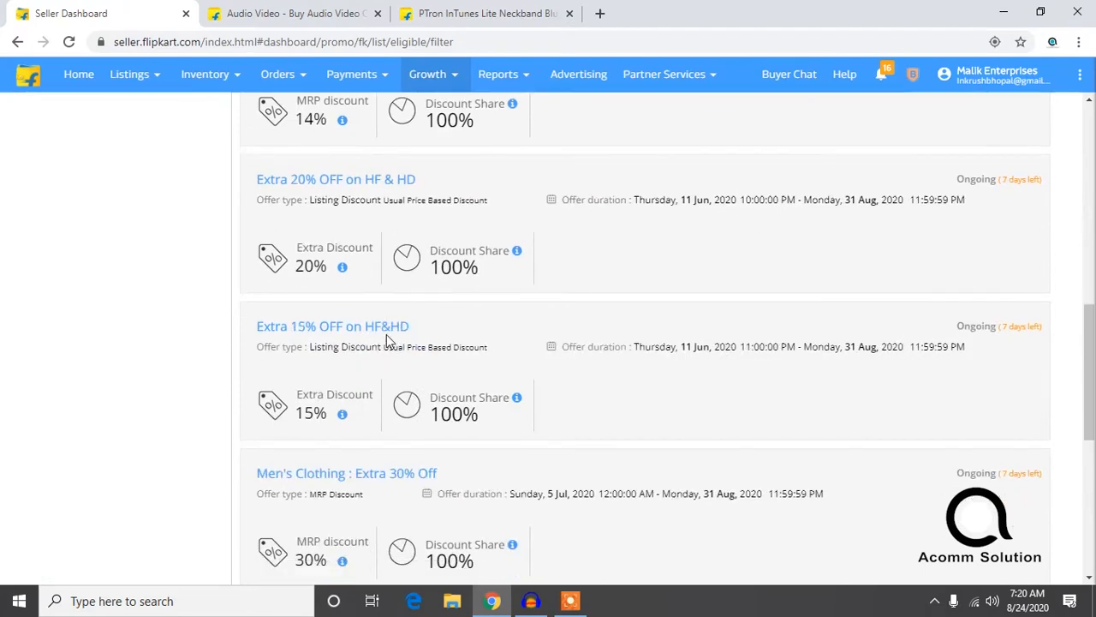
scroll(377, 305, "down", 5)
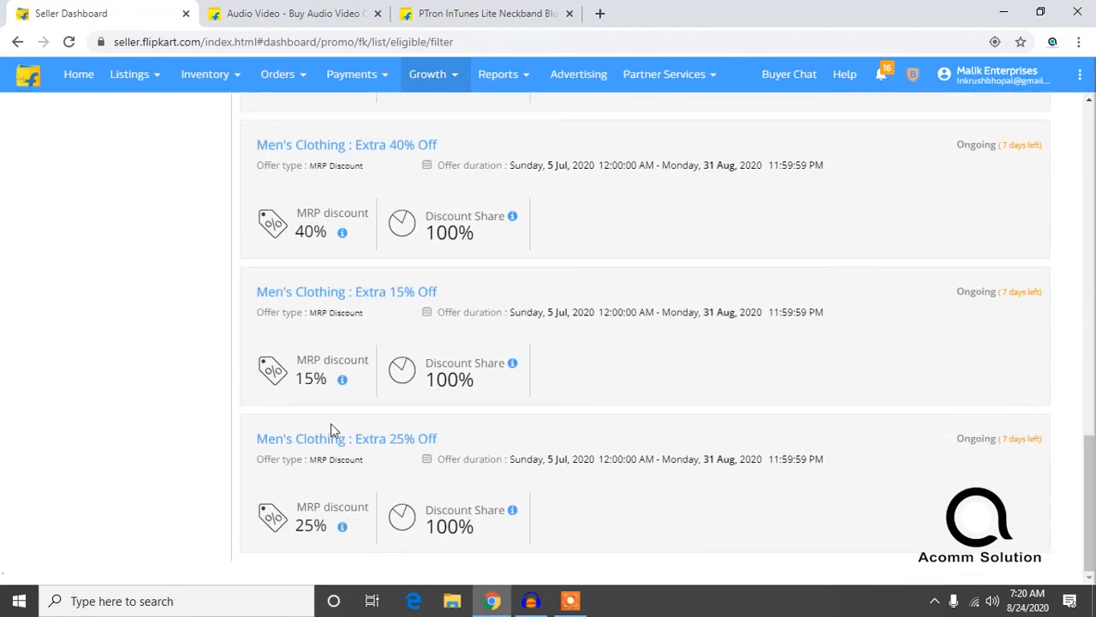
scroll(377, 308, "up", 1)
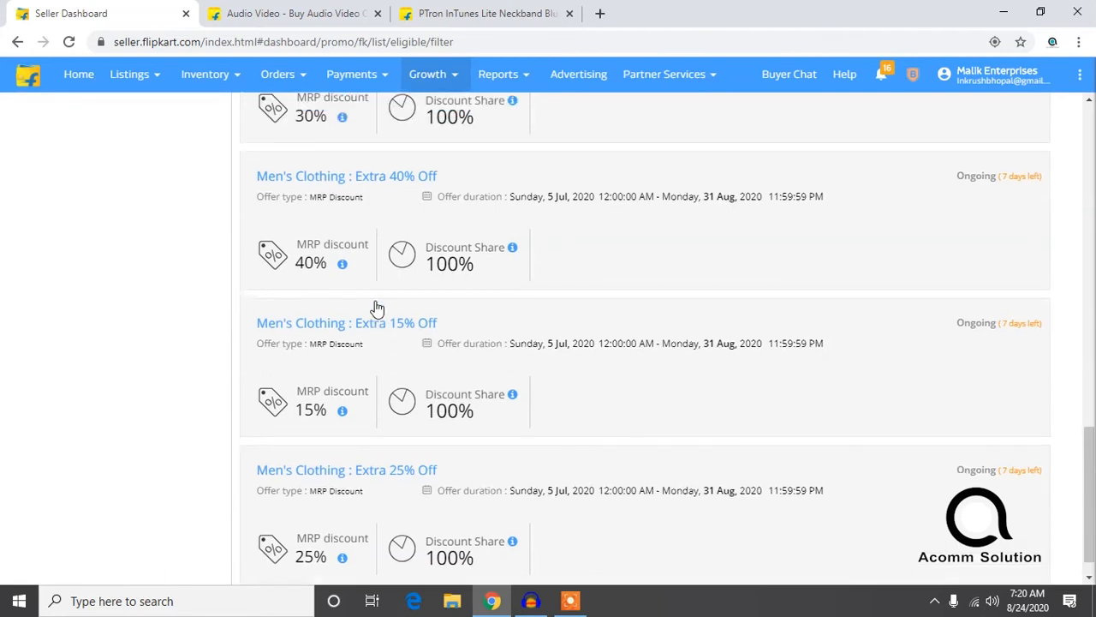
scroll(377, 308, "up", 5)
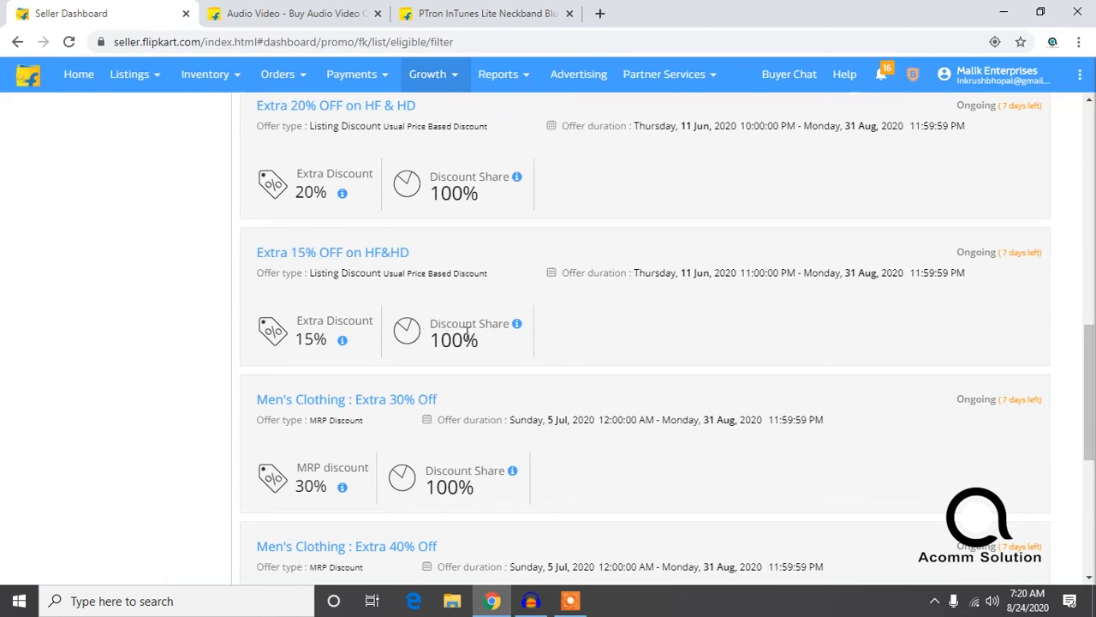
left_click(361, 257)
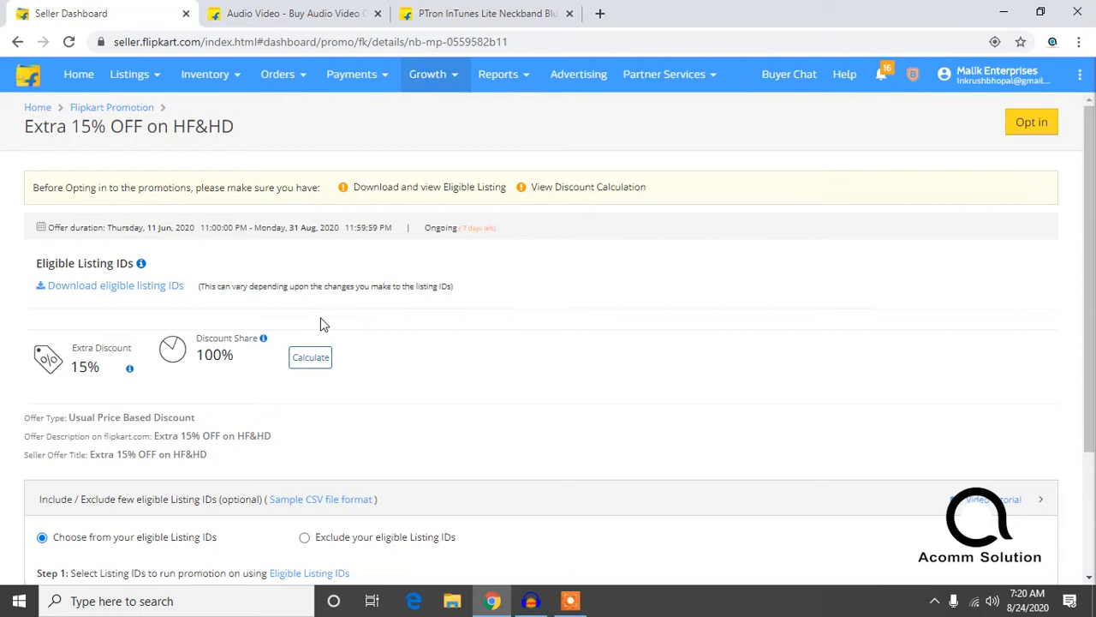
left_click(304, 362)
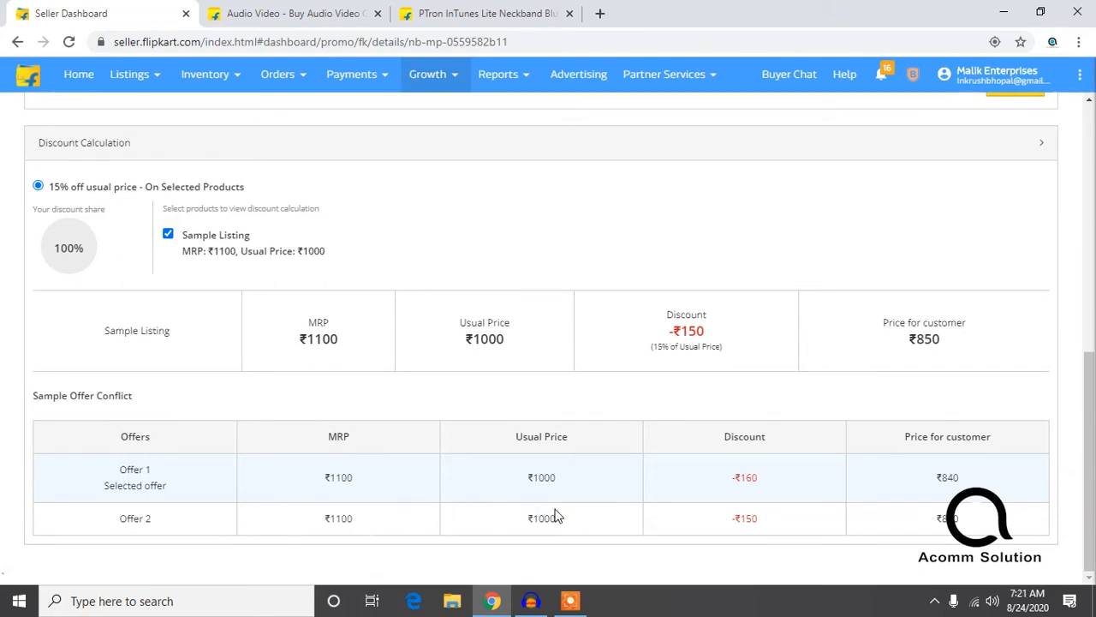
Step: Highlight Offer 2's usual price, discount and price for customer in the Sample Offer Conflict table to explain the calculation
left_click_drag(555, 521, 511, 519)
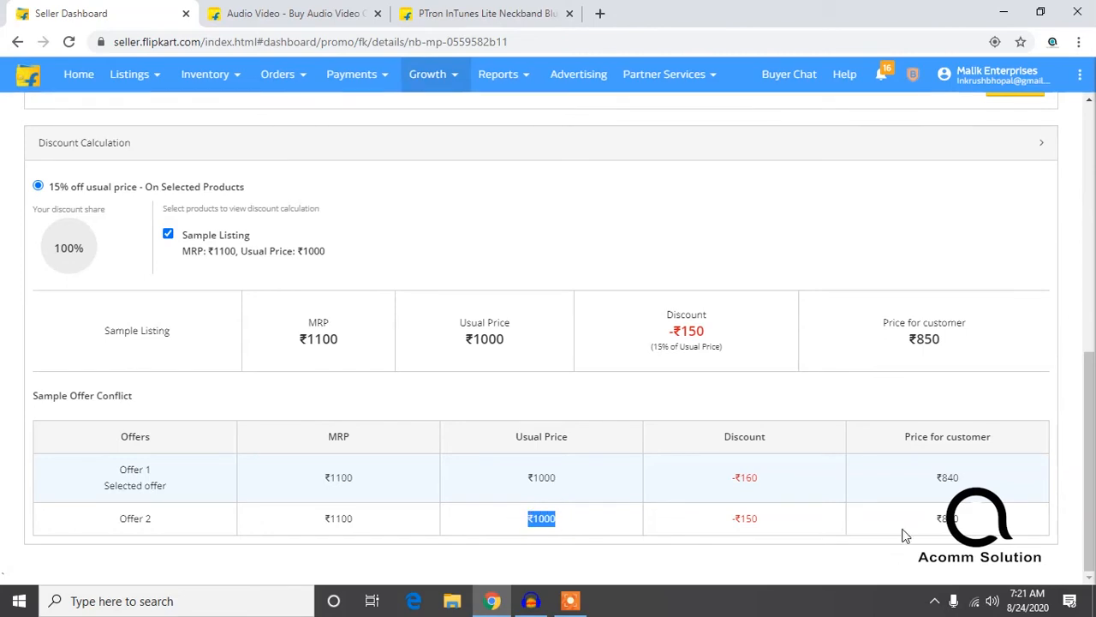
left_click_drag(759, 518, 730, 521)
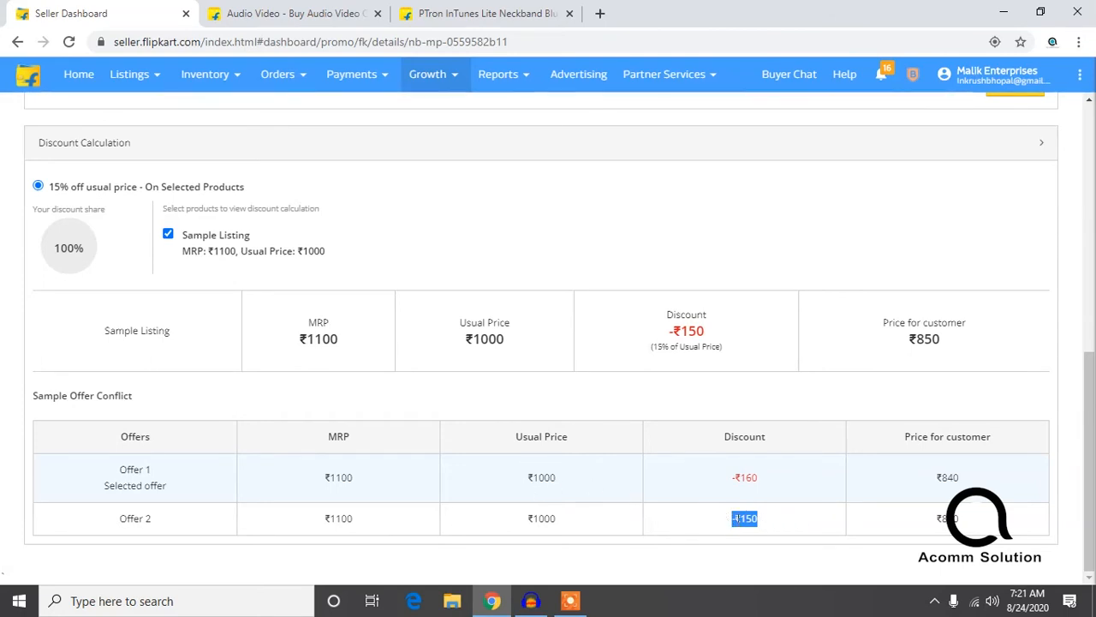
left_click_drag(964, 521, 933, 523)
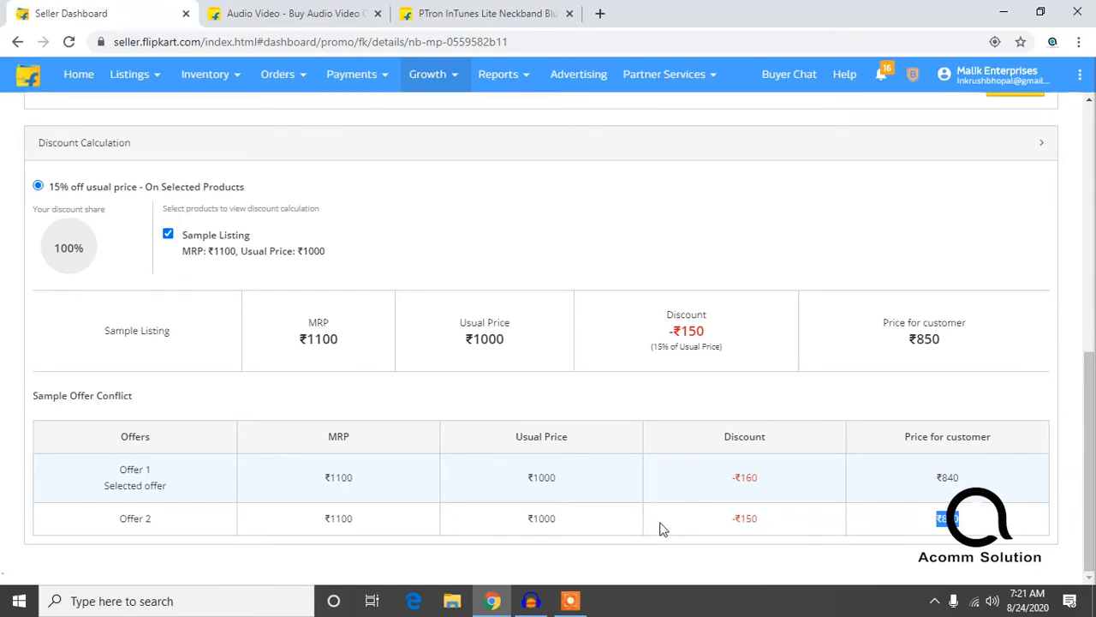
left_click_drag(572, 522, 524, 523)
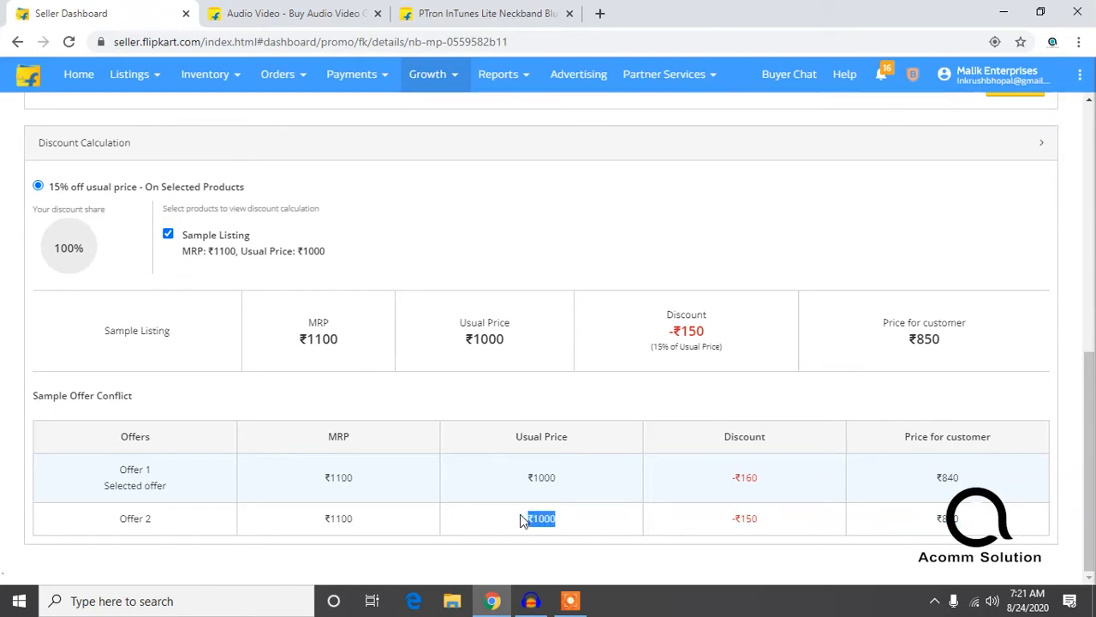
left_click_drag(994, 527, 926, 524)
Step: Return to the Promotions list and open the details of the Men's Clothing : Extra 25% Off promotion
scroll(899, 475, "up", 3)
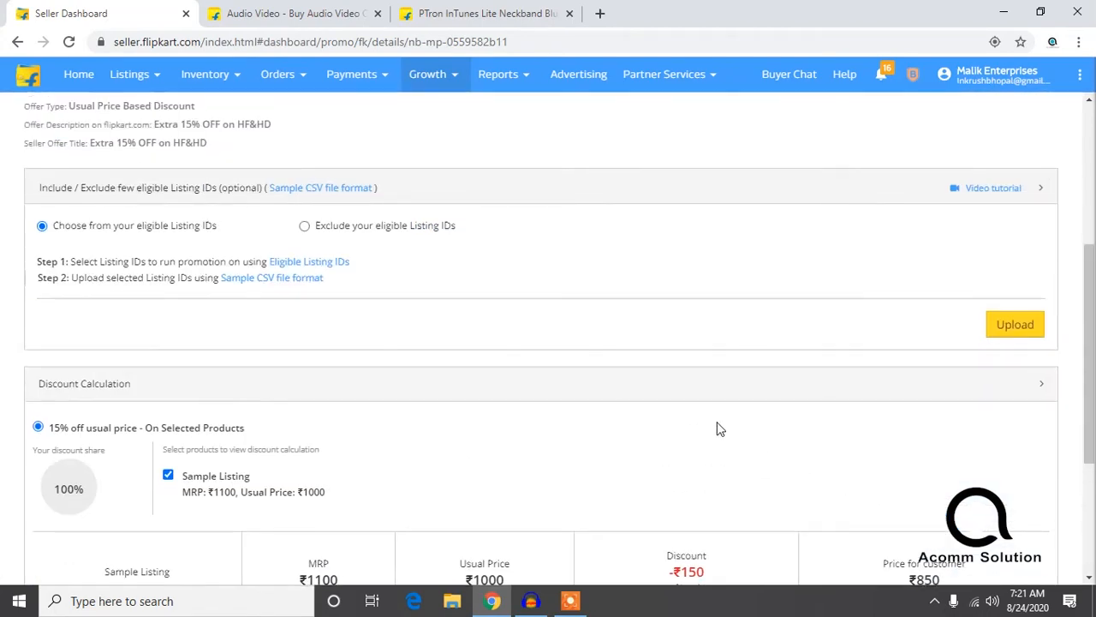
scroll(622, 416, "up", 4)
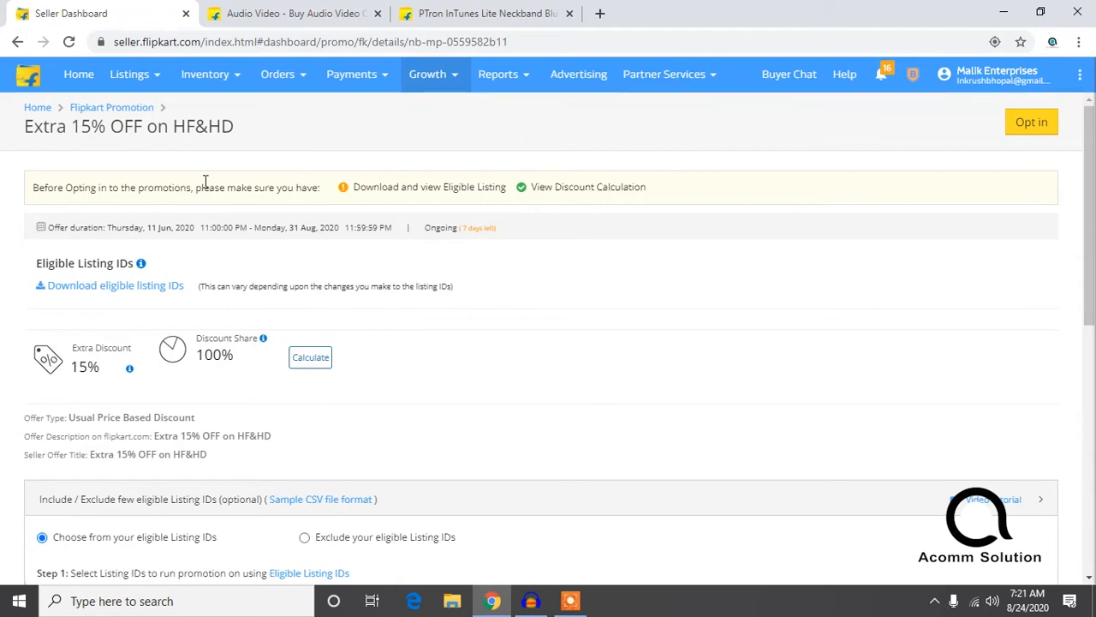
mouse_move(381, 89)
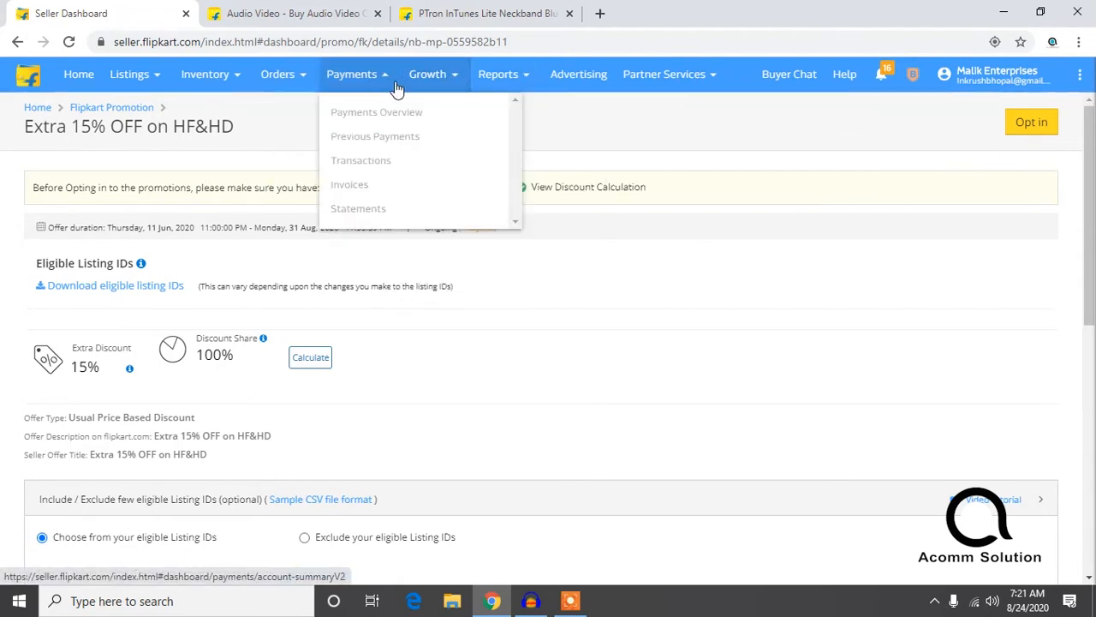
mouse_move(431, 80)
left_click(446, 268)
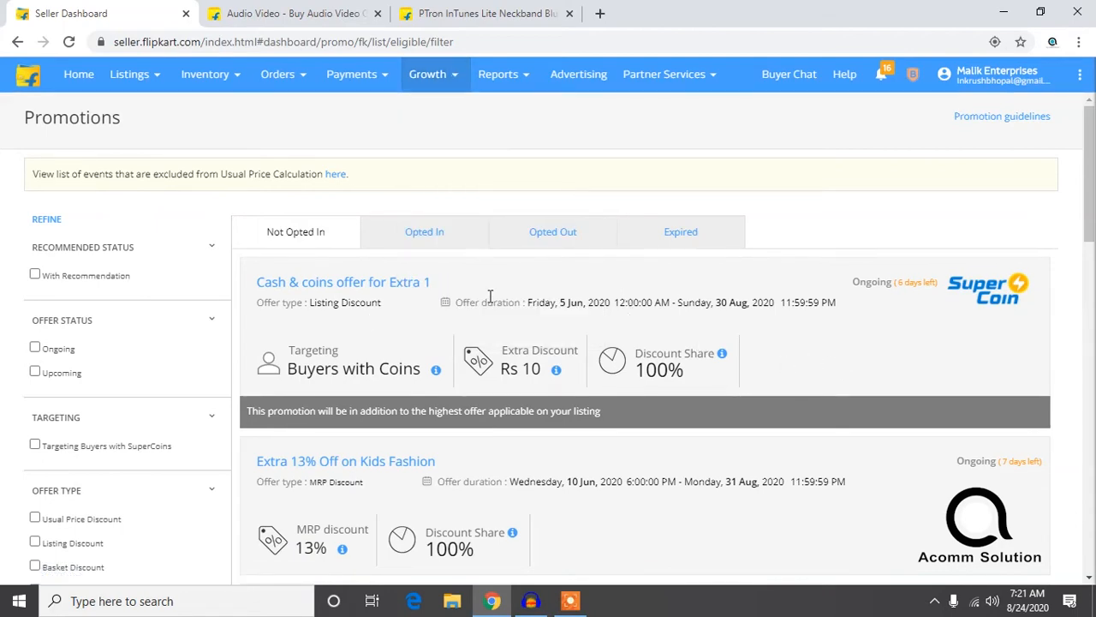
scroll(480, 325, "down", 3)
scroll(455, 279, "down", 1)
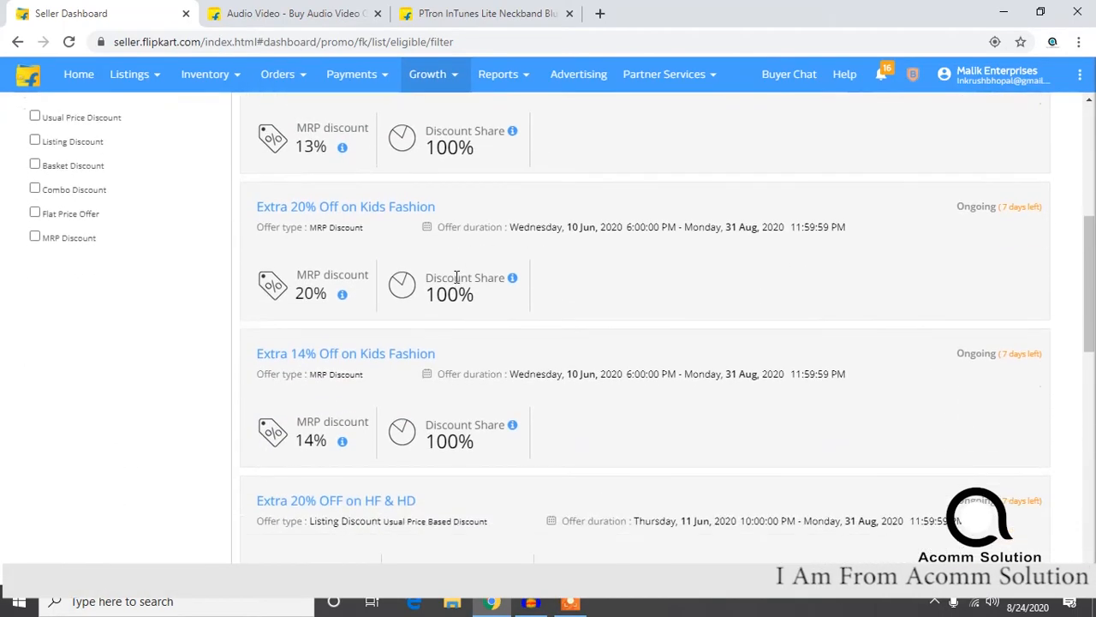
scroll(448, 266, "down", 2)
scroll(372, 289, "down", 2)
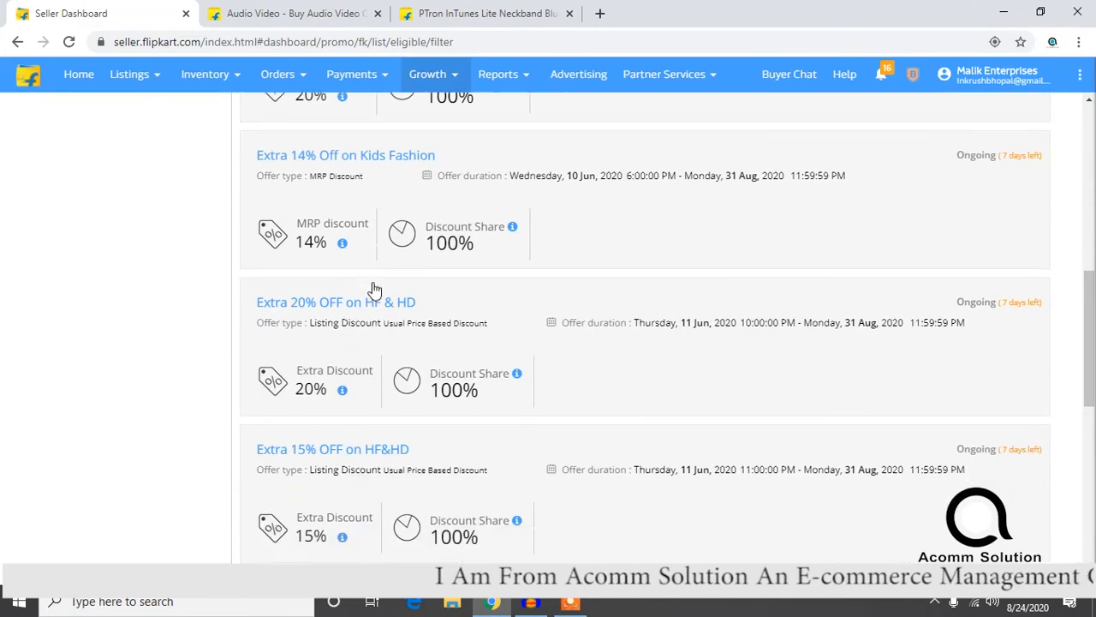
scroll(383, 302, "down", 4)
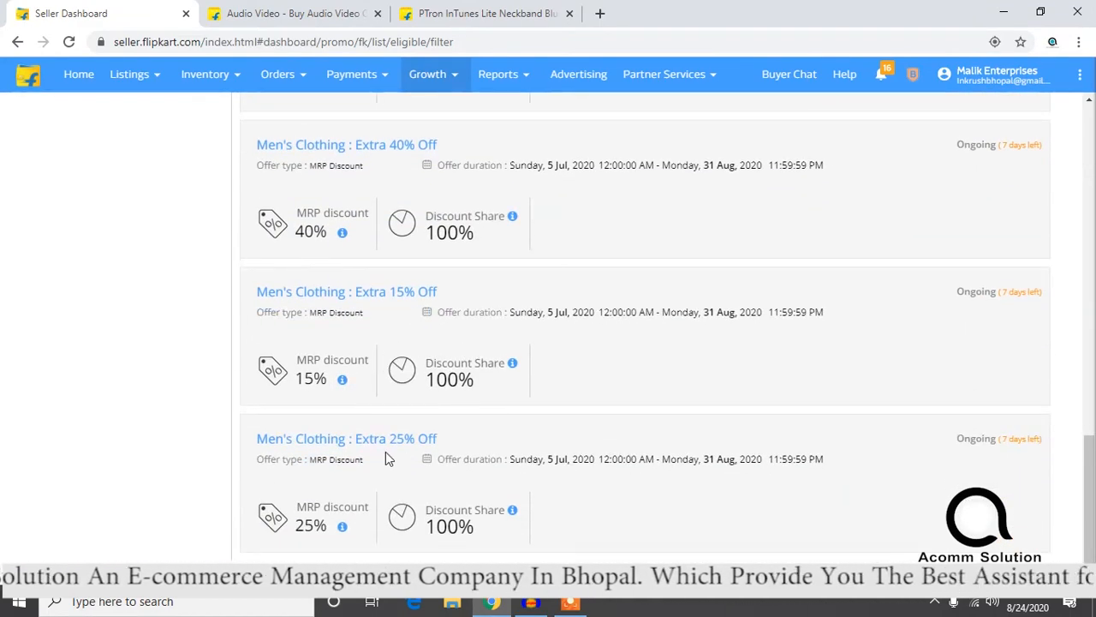
left_click(390, 441)
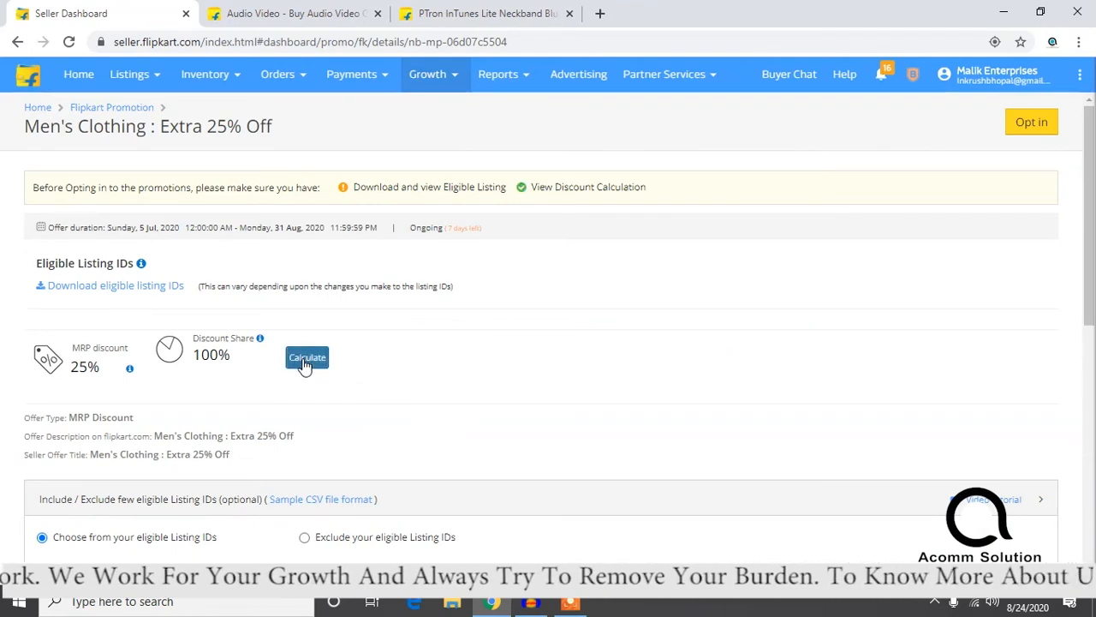
Step: Examine the men's clothing promotion's discount calculation, highlighting Offer 2's usual price and discount, and check its offer details
scroll(306, 368, "down", 2)
scroll(308, 370, "down", 3)
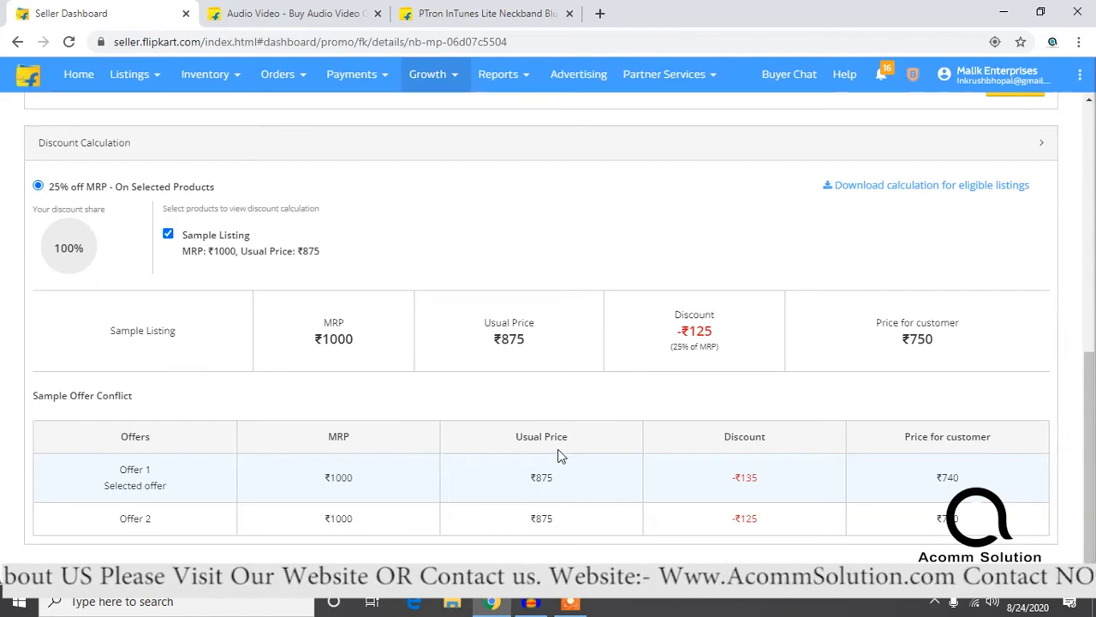
left_click_drag(527, 517, 624, 521)
left_click(735, 521)
left_click_drag(734, 521, 766, 521)
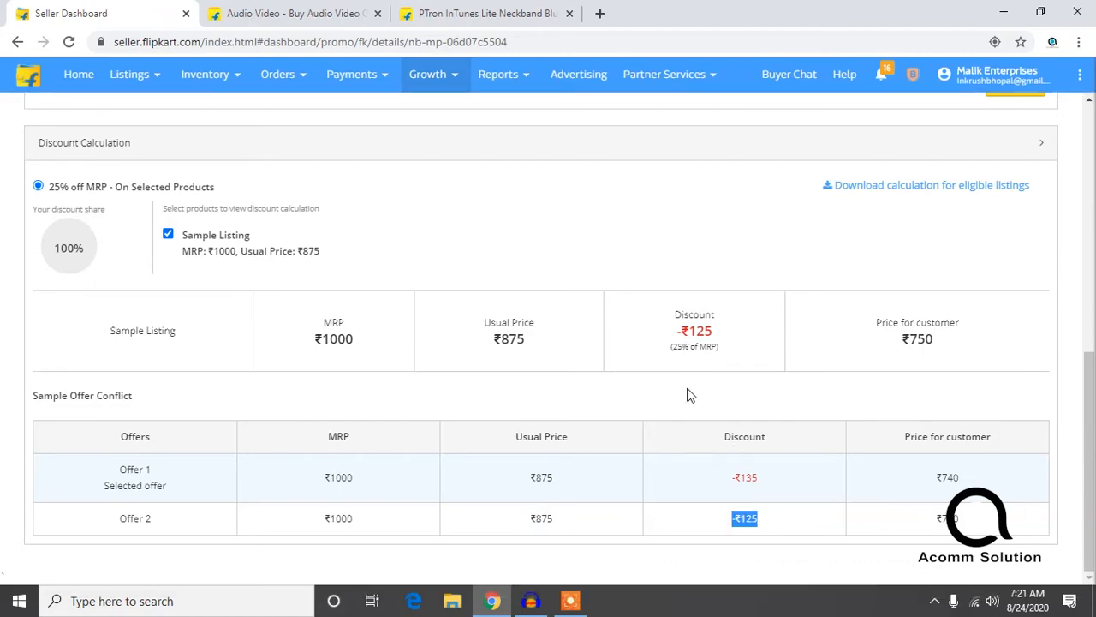
scroll(498, 366, "up", 6)
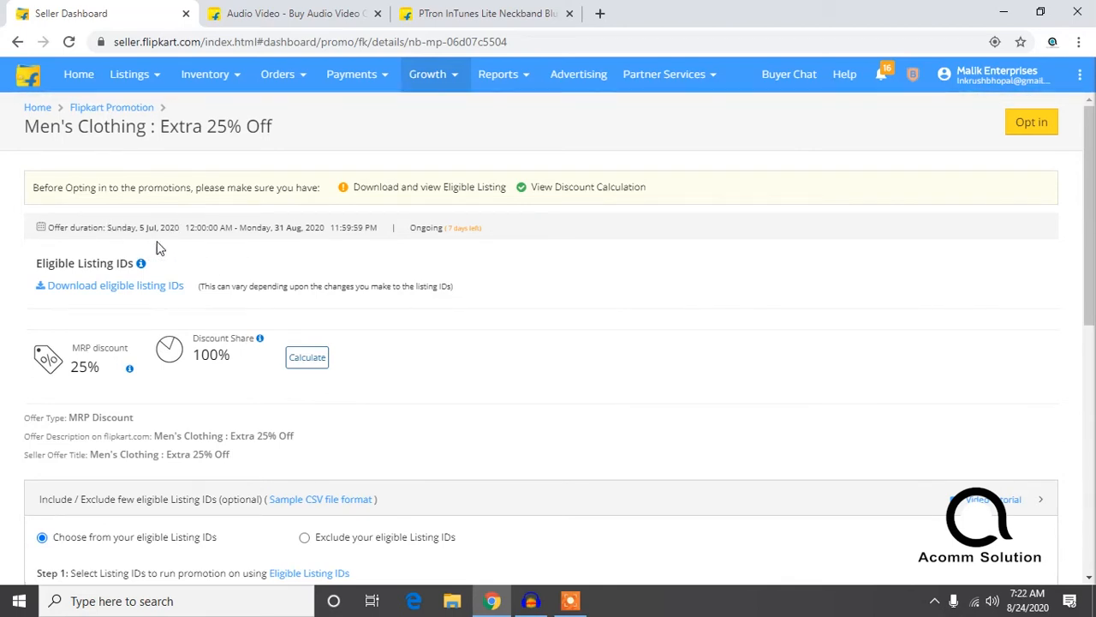
scroll(445, 333, "down", 7)
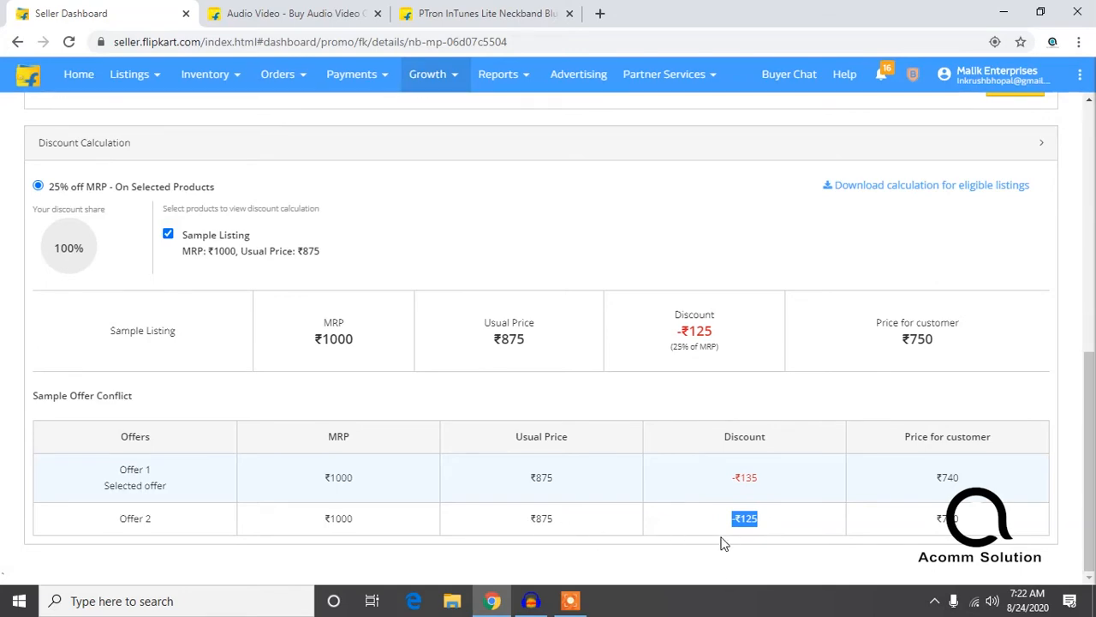
Step: Leave the men's clothing promotion's details and return to the Flipkart Promotions list to view the Not Opted In offers
scroll(692, 500, "up", 6)
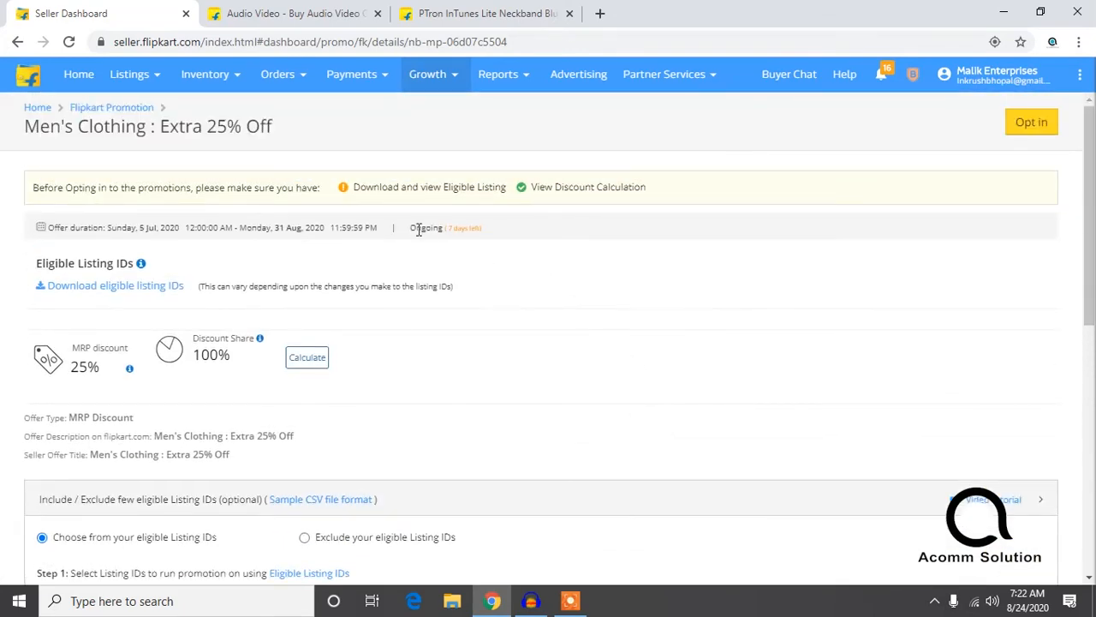
left_click(293, 354)
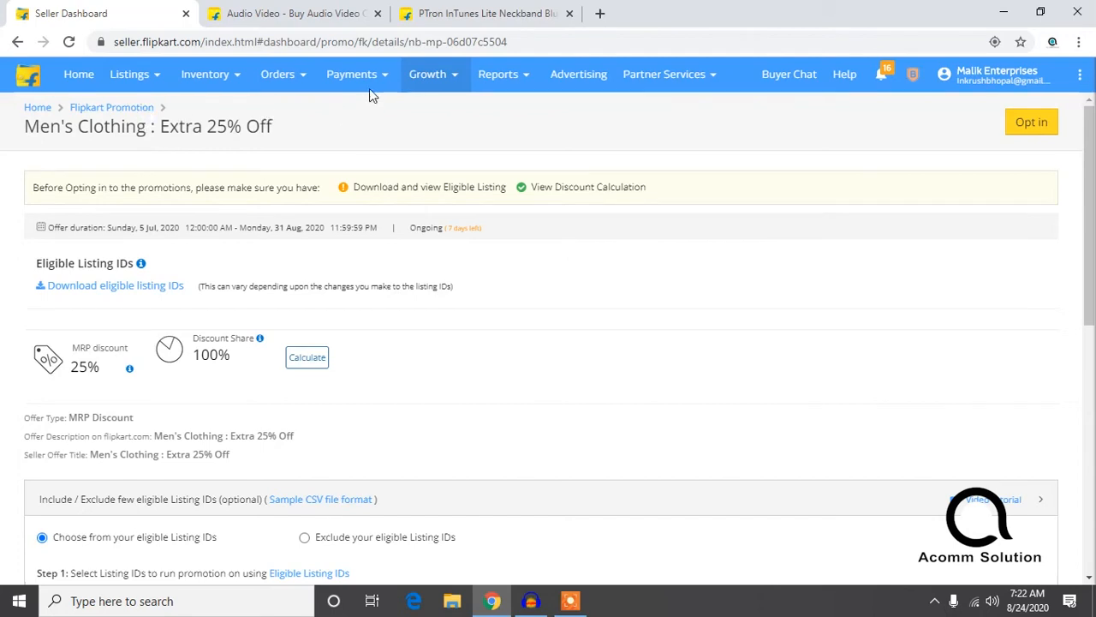
mouse_move(423, 91)
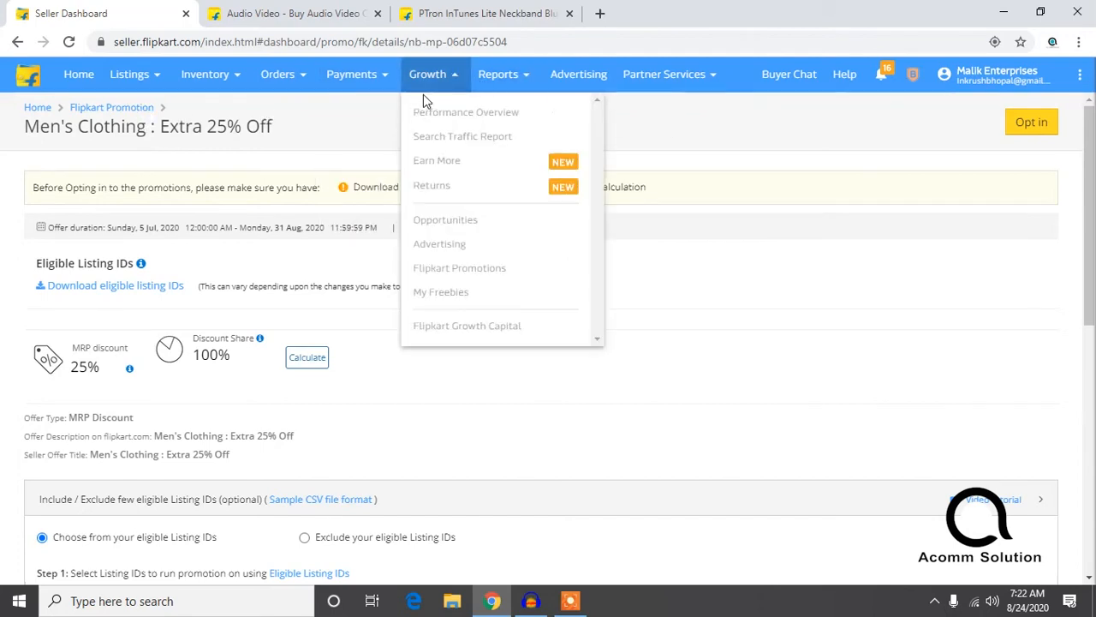
left_click(465, 273)
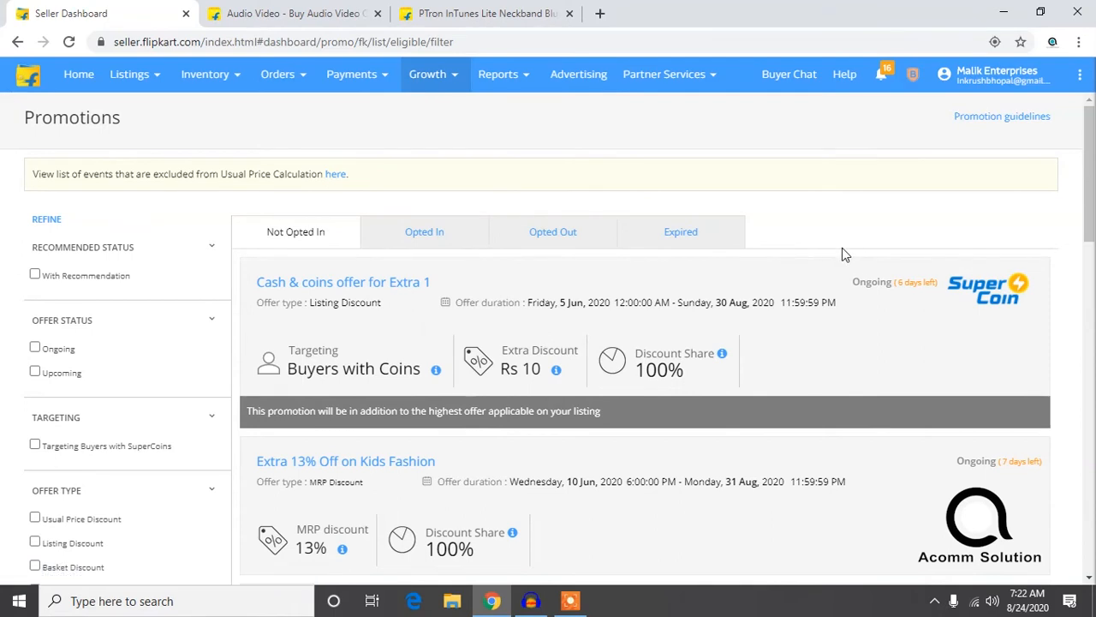
scroll(719, 276, "down", 1)
scroll(718, 275, "up", 1)
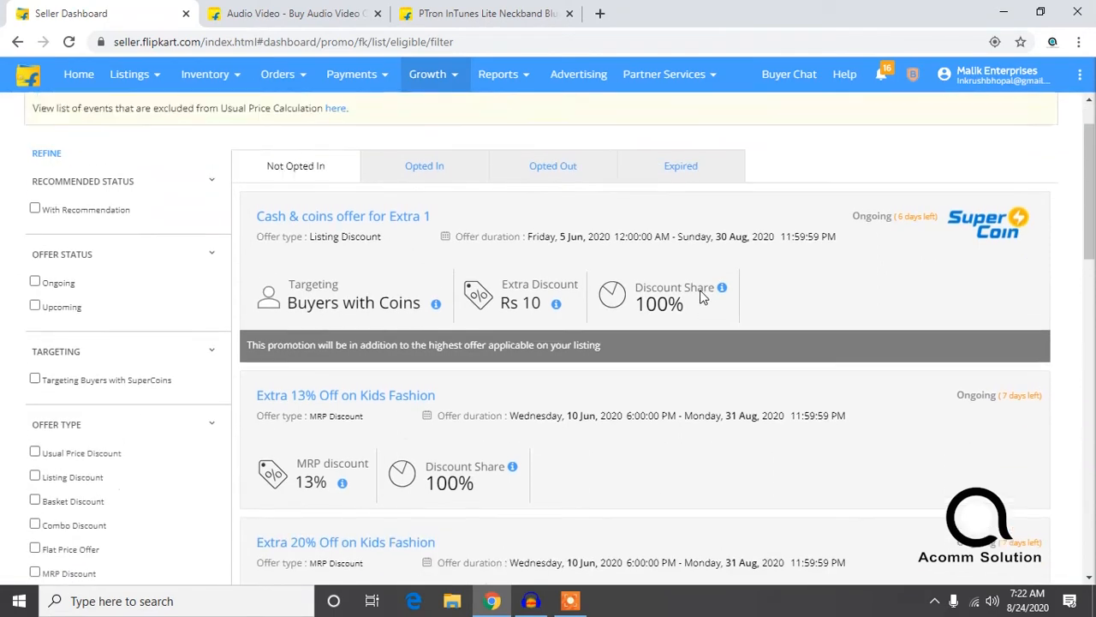
Step: Show the Opted In promotions and look through the listed offers
left_click(432, 244)
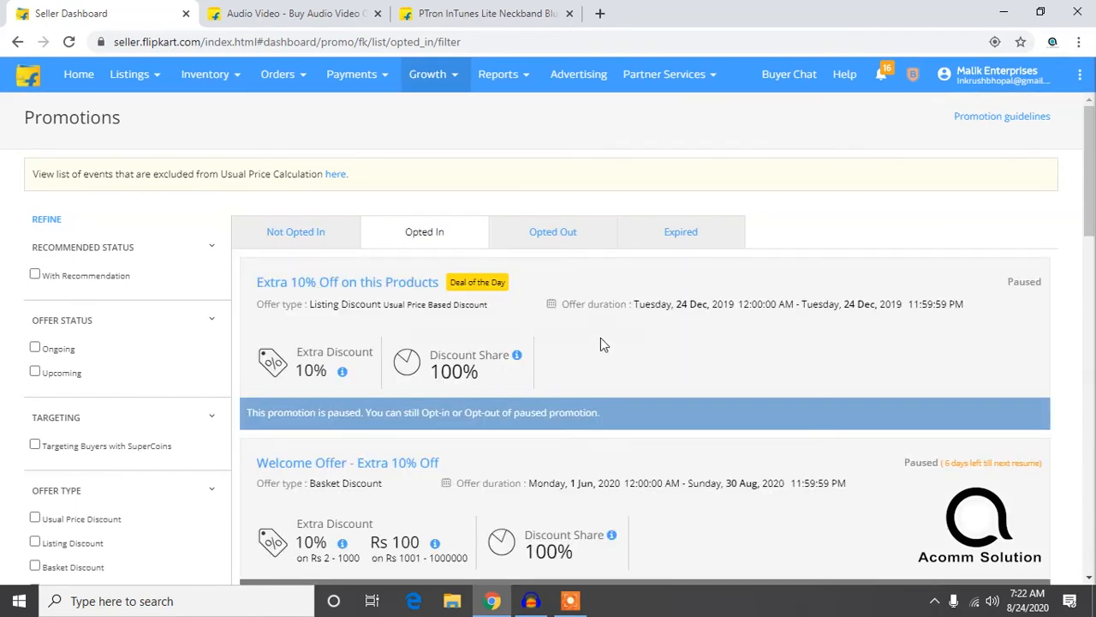
scroll(512, 321, "down", 1)
scroll(514, 338, "down", 1)
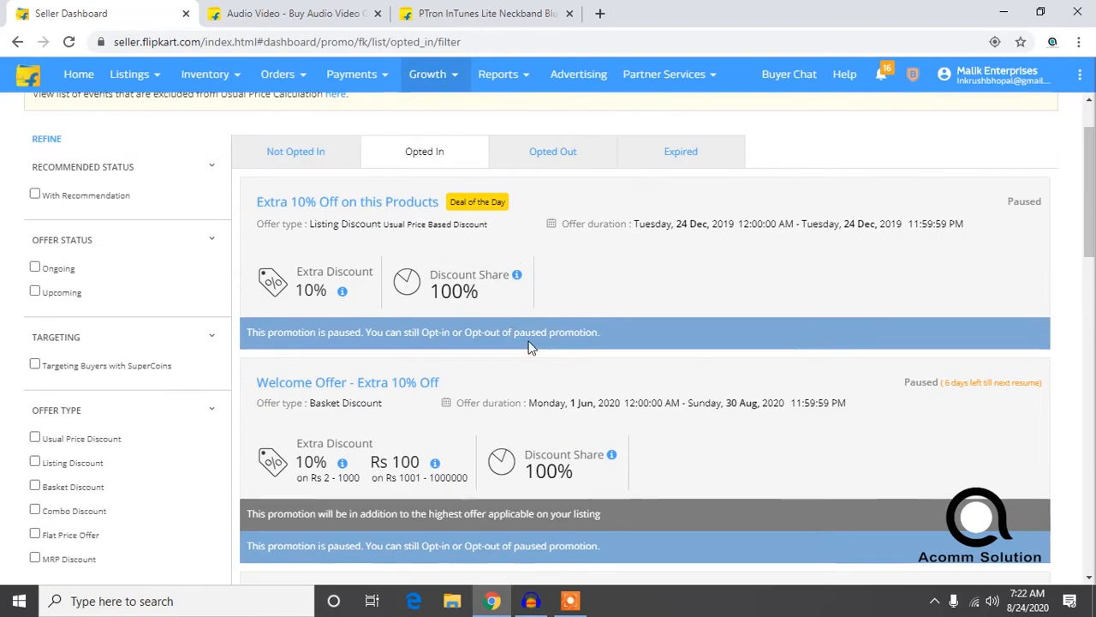
scroll(536, 350, "down", 5)
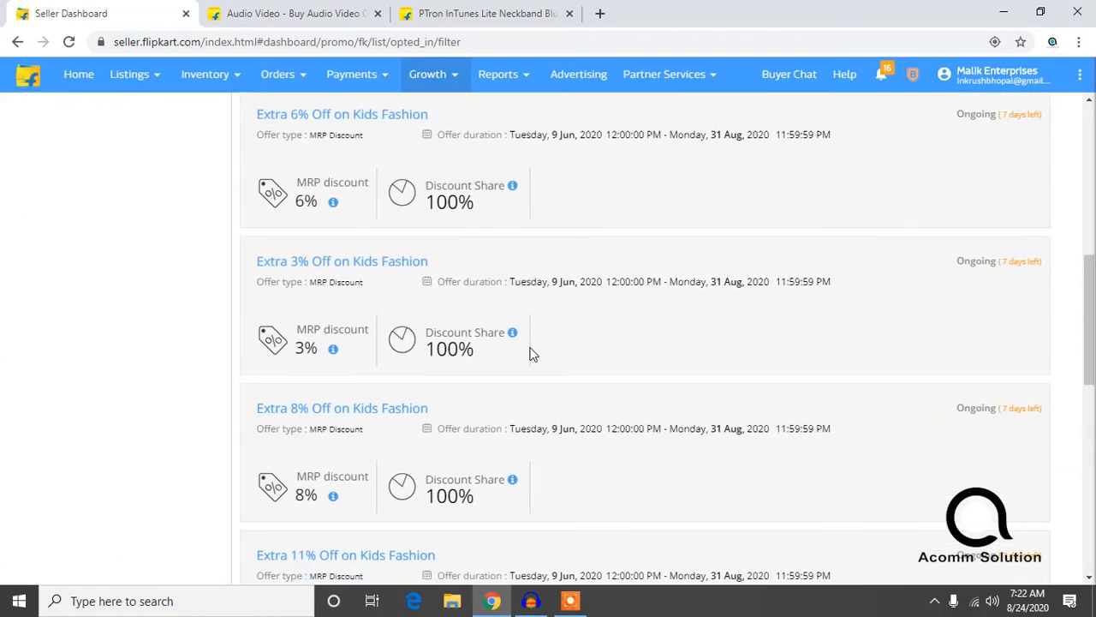
scroll(476, 327, "up", 7)
scroll(470, 324, "up", 1)
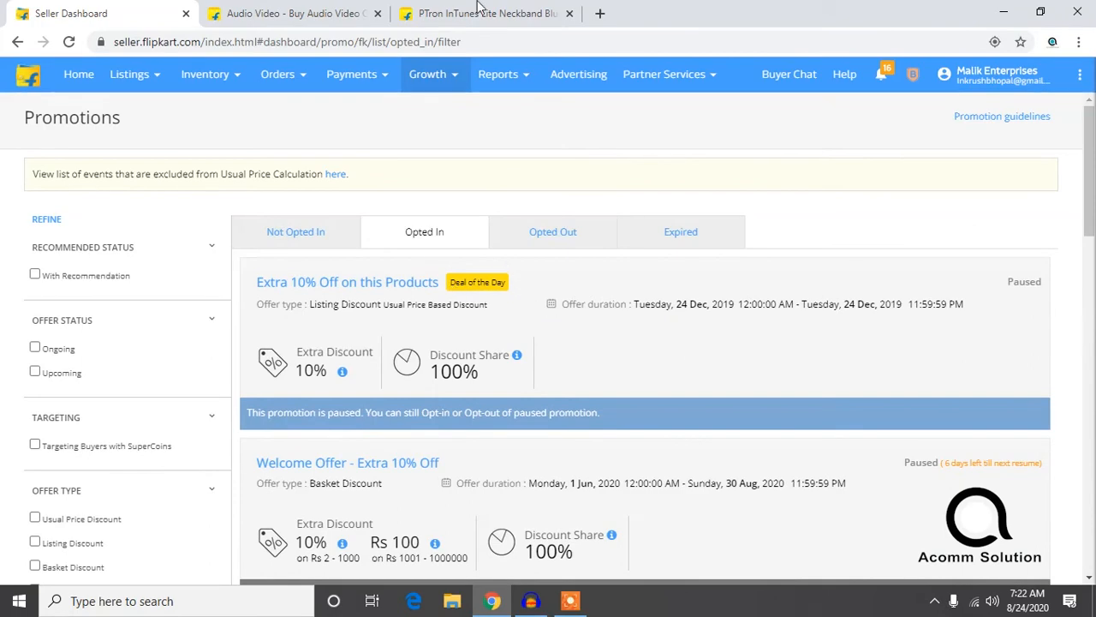
Step: Switch to the Flipkart storefront, go to its home page and open the Headphones & Speakers offer in Deals of the Day
mouse_move(445, 73)
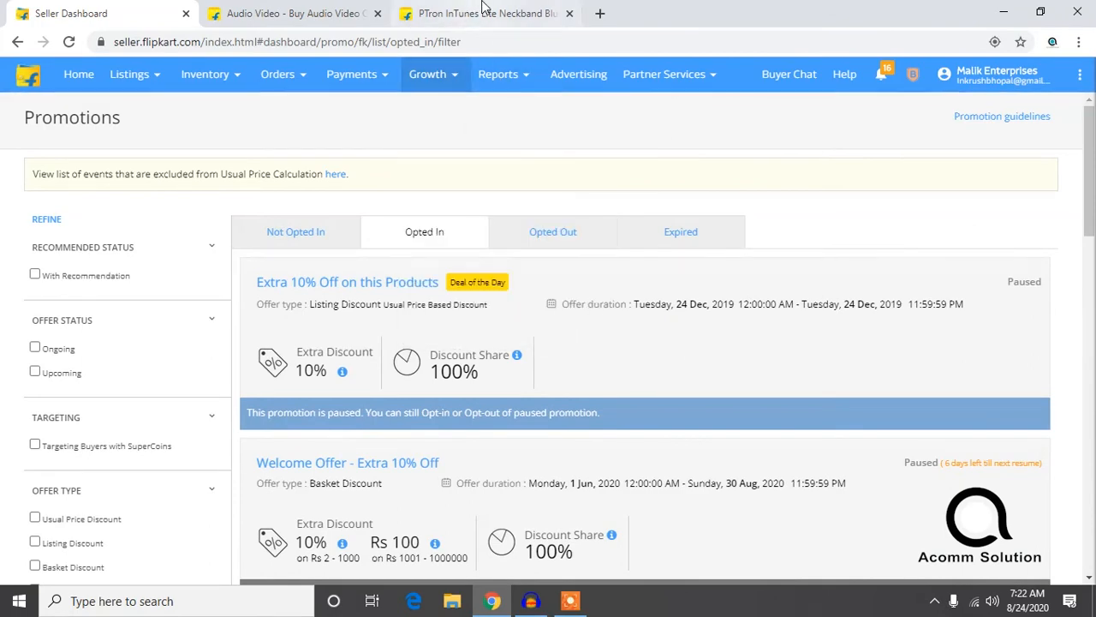
left_click(479, 13)
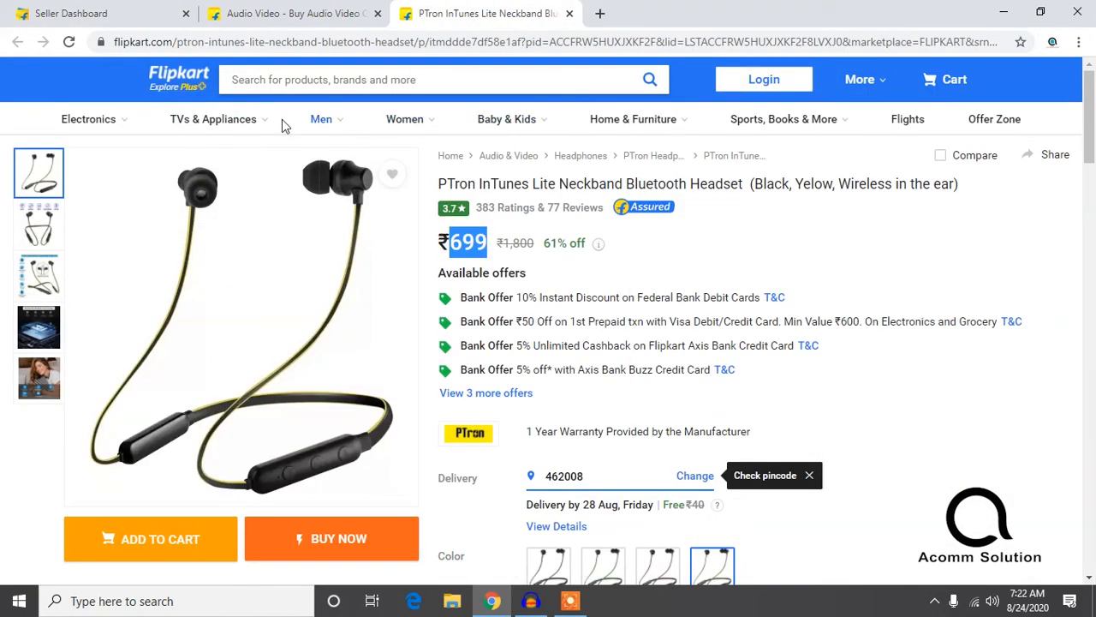
left_click(170, 76)
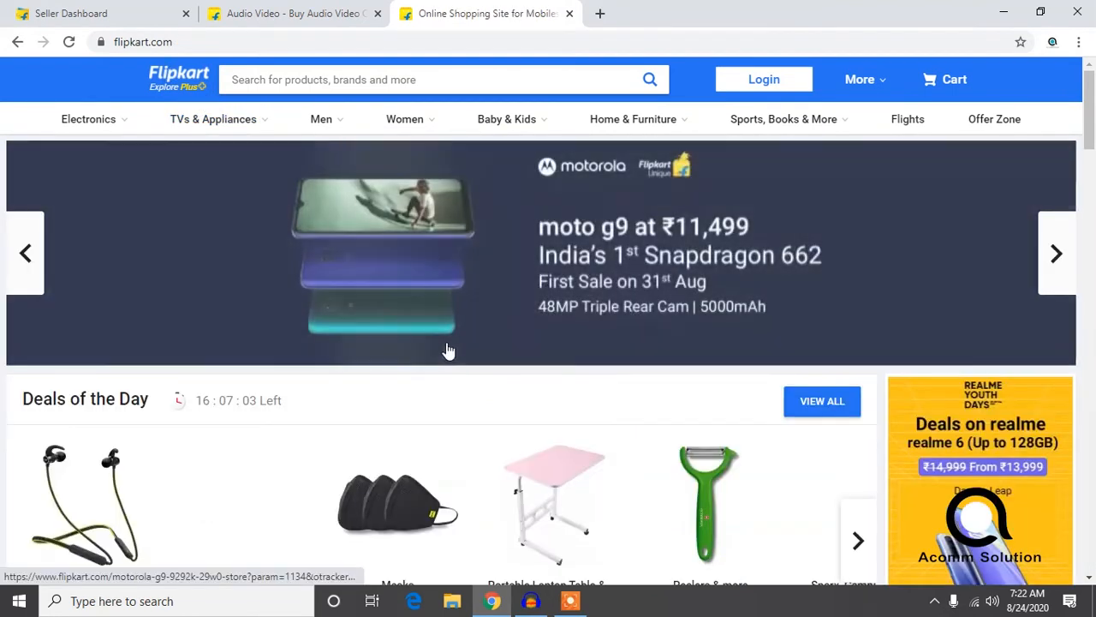
scroll(441, 374, "down", 1)
scroll(441, 387, "down", 2)
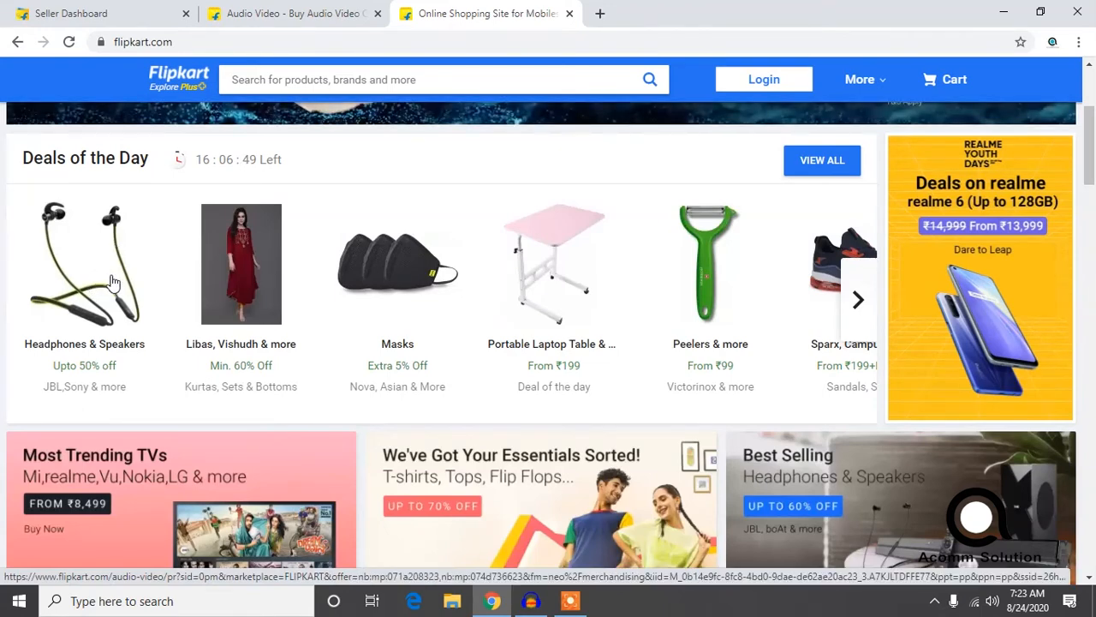
left_click(107, 317)
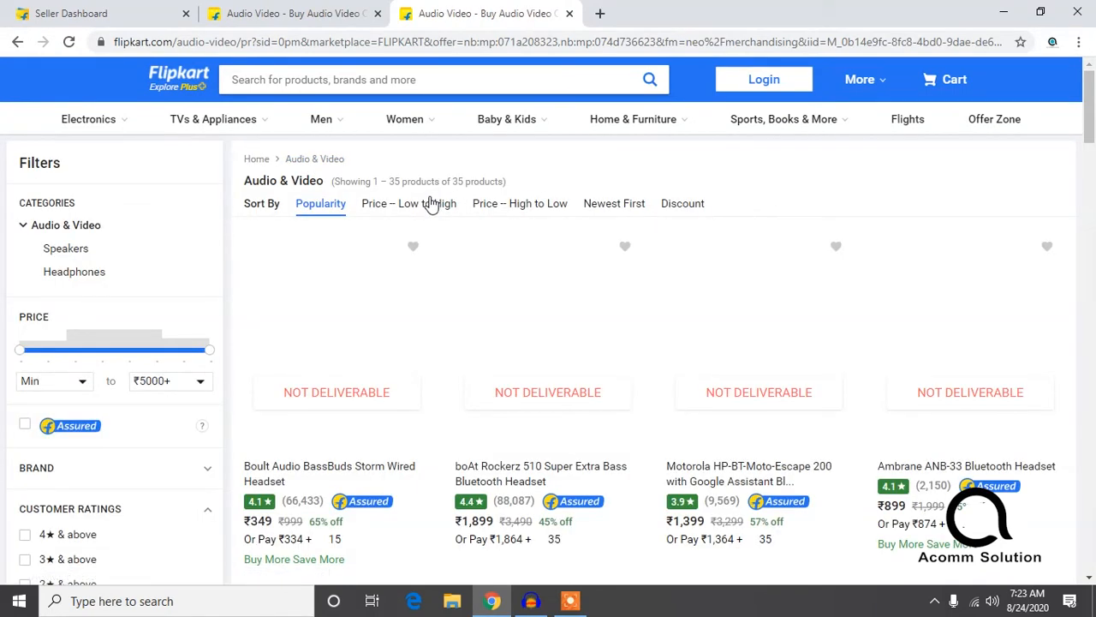
Step: Look through the Audio & Video products included in the deal, checking their prices and discounts
scroll(488, 231, "down", 15)
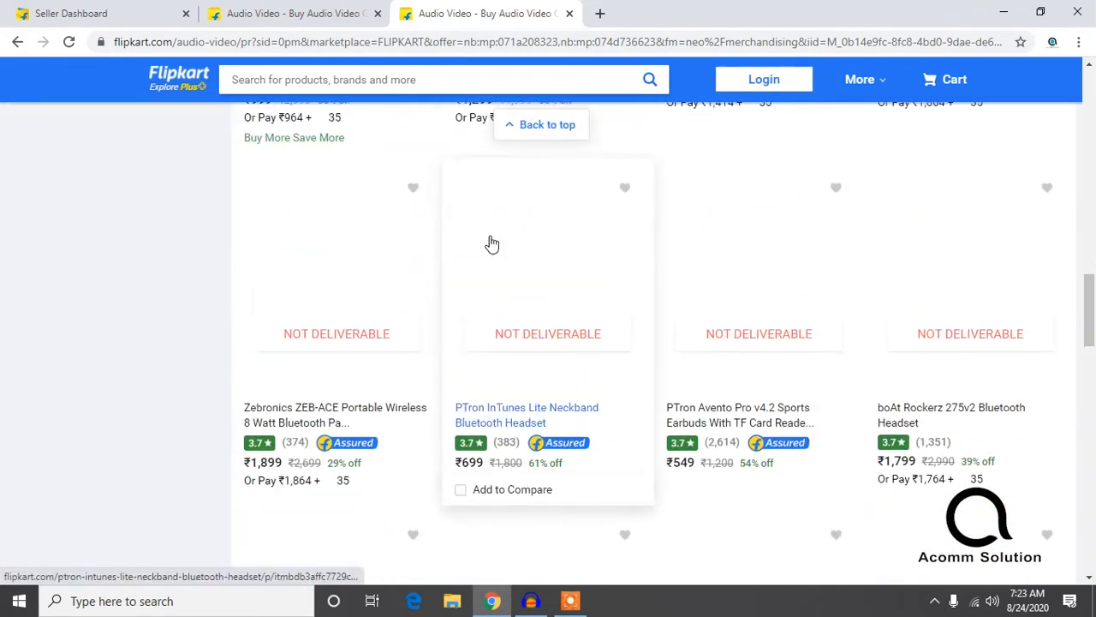
scroll(491, 242, "up", 15)
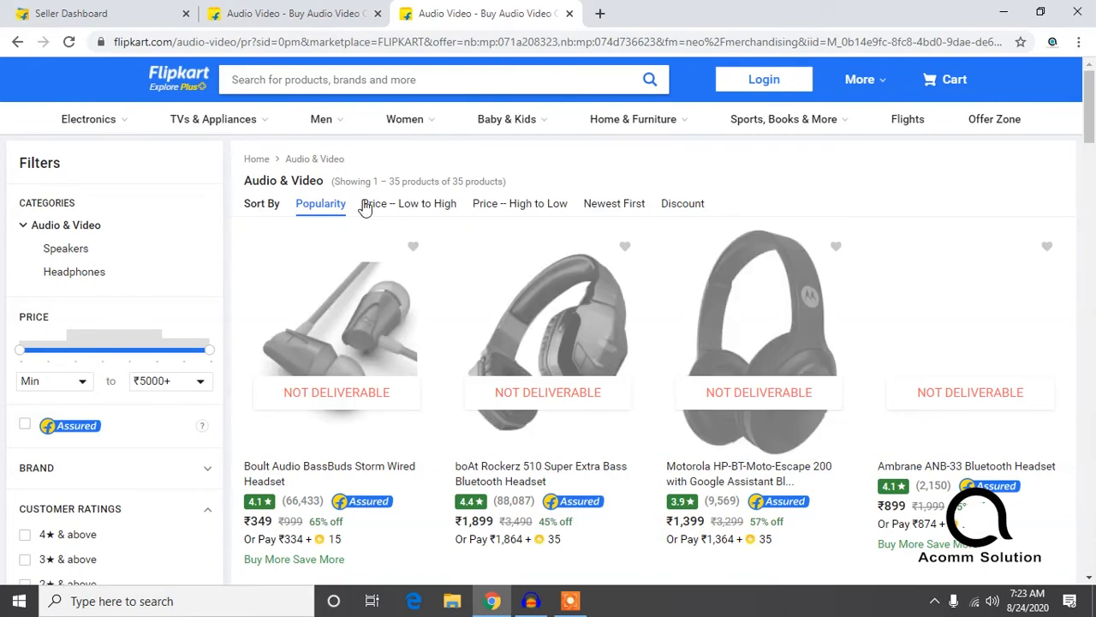
scroll(433, 316, "down", 4)
scroll(438, 308, "down", 2)
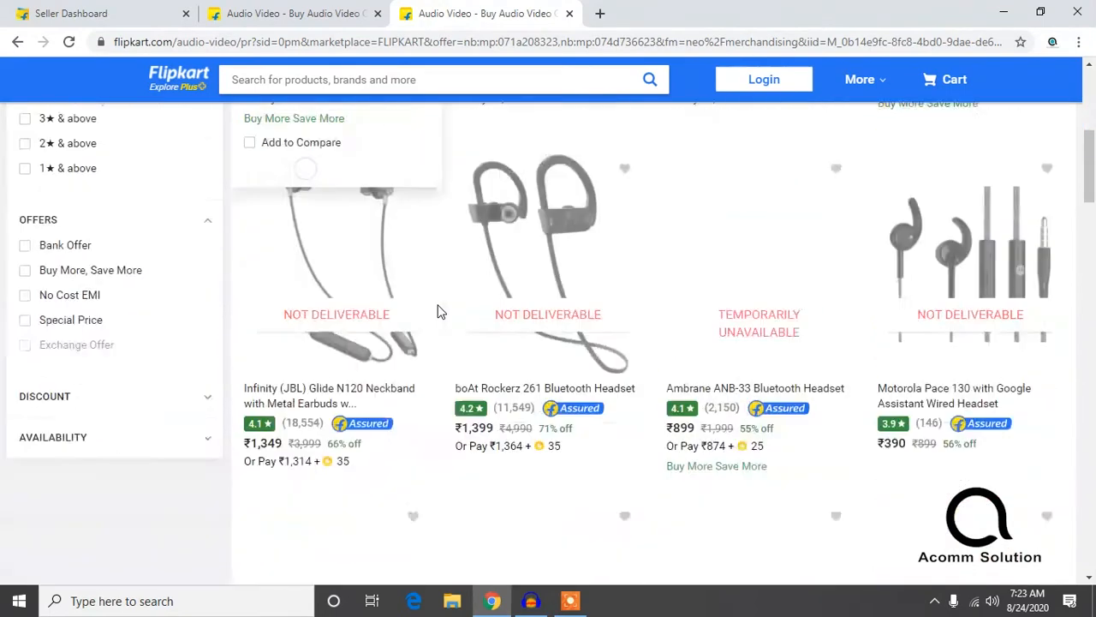
scroll(440, 305, "up", 4)
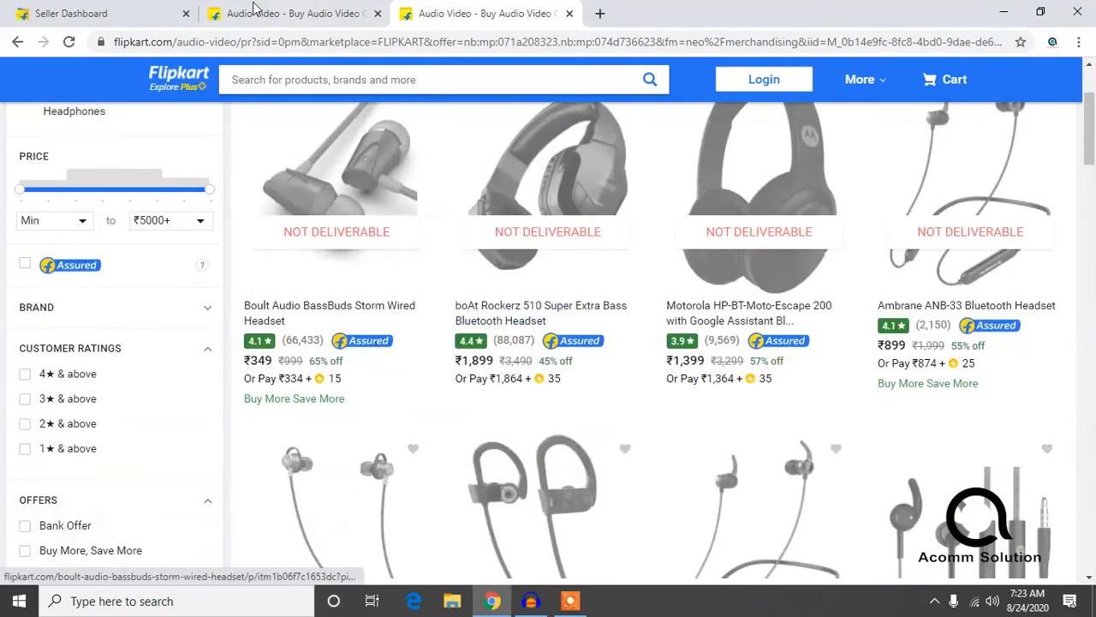
Step: Return to the seller dashboard, review the Opted In Kids Fashion promotions and show the Opted Out list
left_click(129, 13)
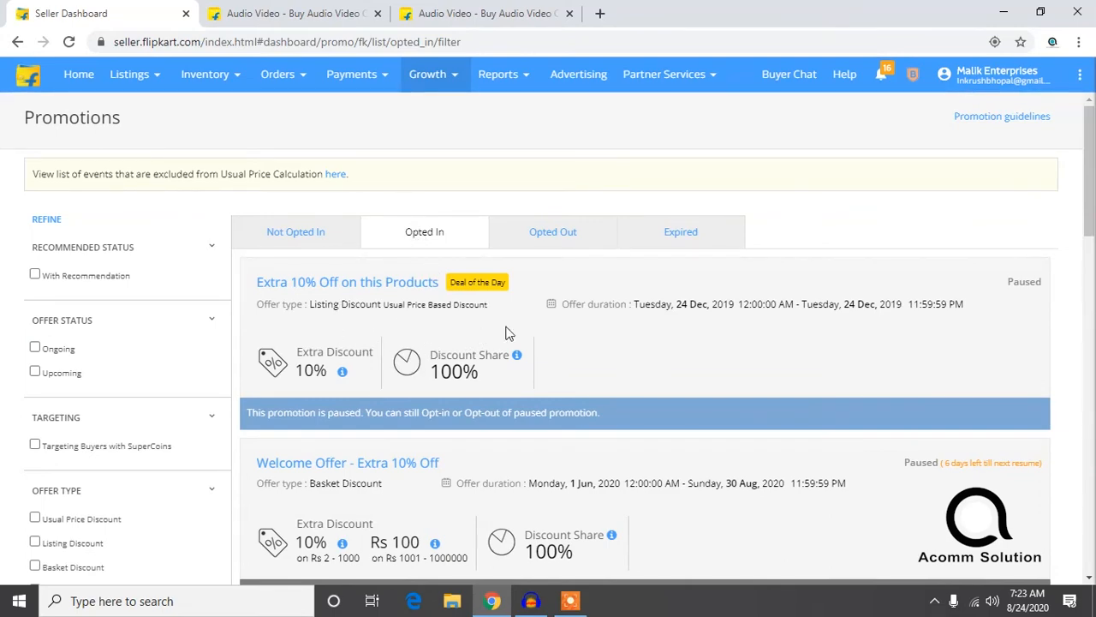
scroll(505, 333, "down", 5)
scroll(385, 347, "down", 2)
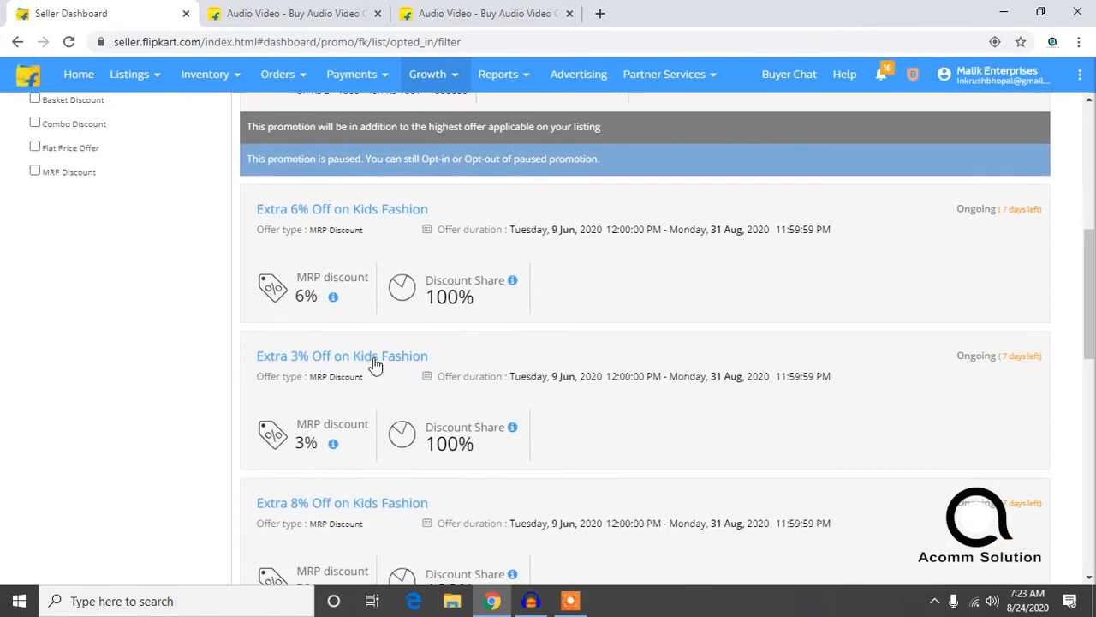
scroll(373, 364, "down", 5)
scroll(395, 373, "down", 4)
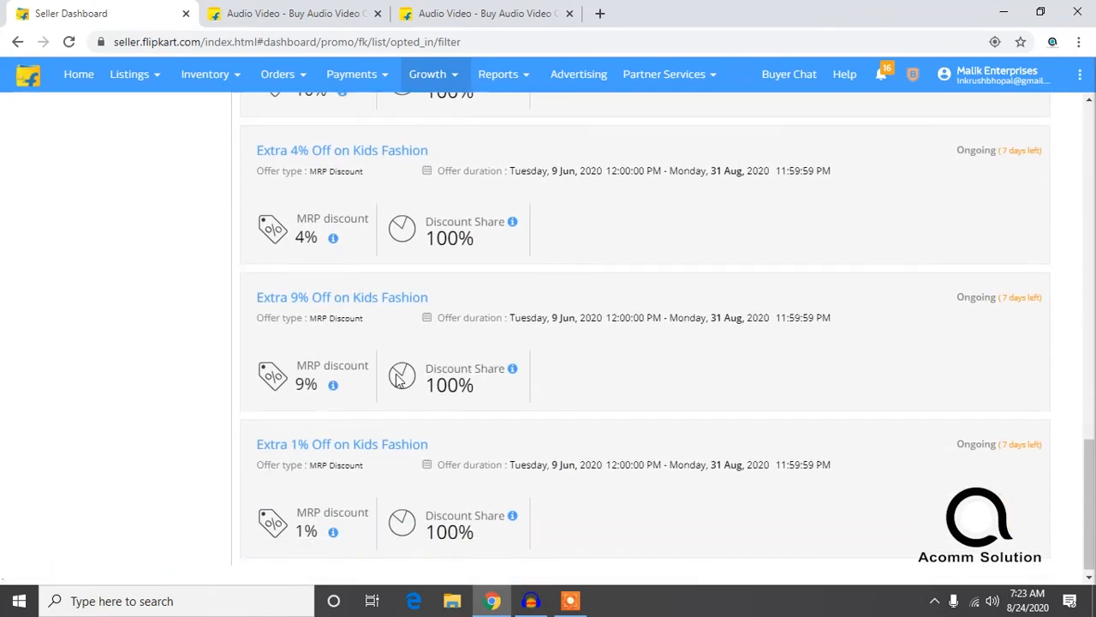
scroll(465, 350, "up", 15)
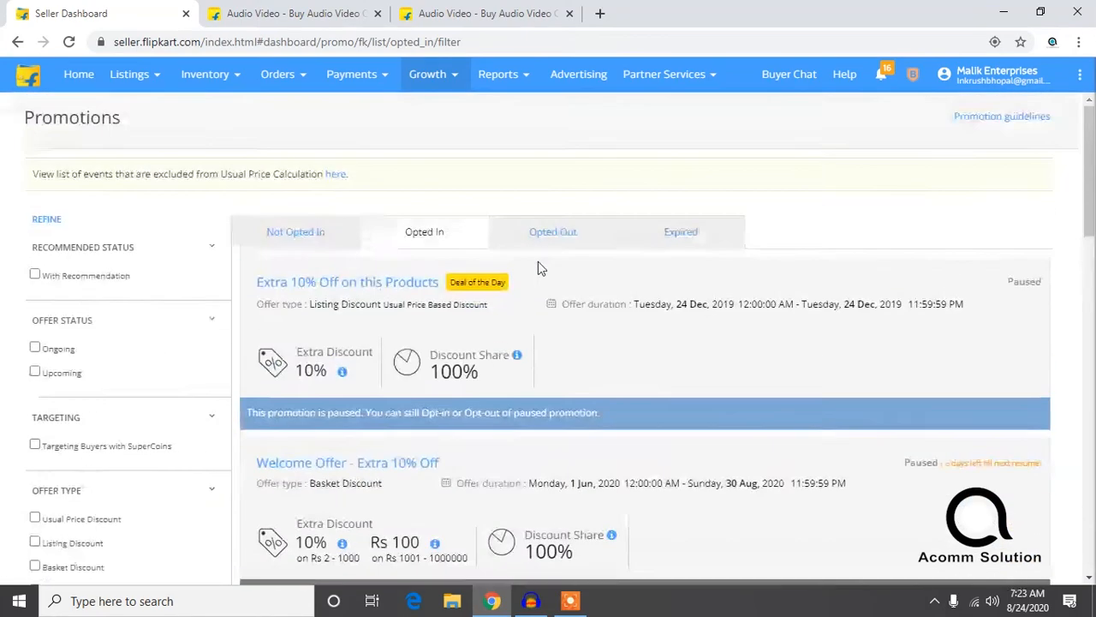
left_click(555, 232)
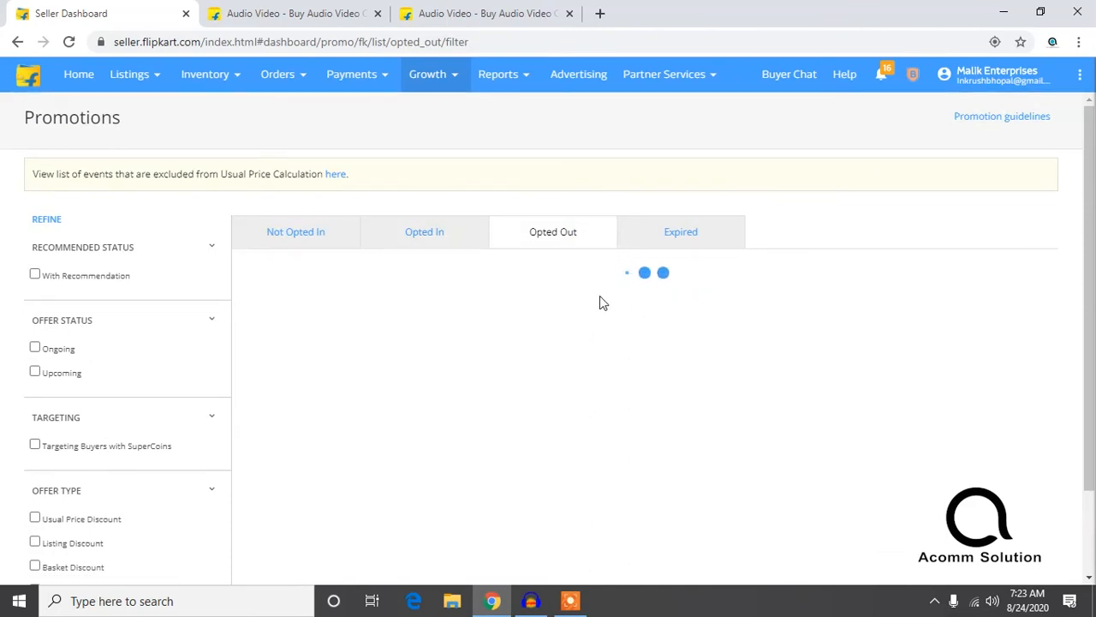
scroll(598, 302, "down", 1)
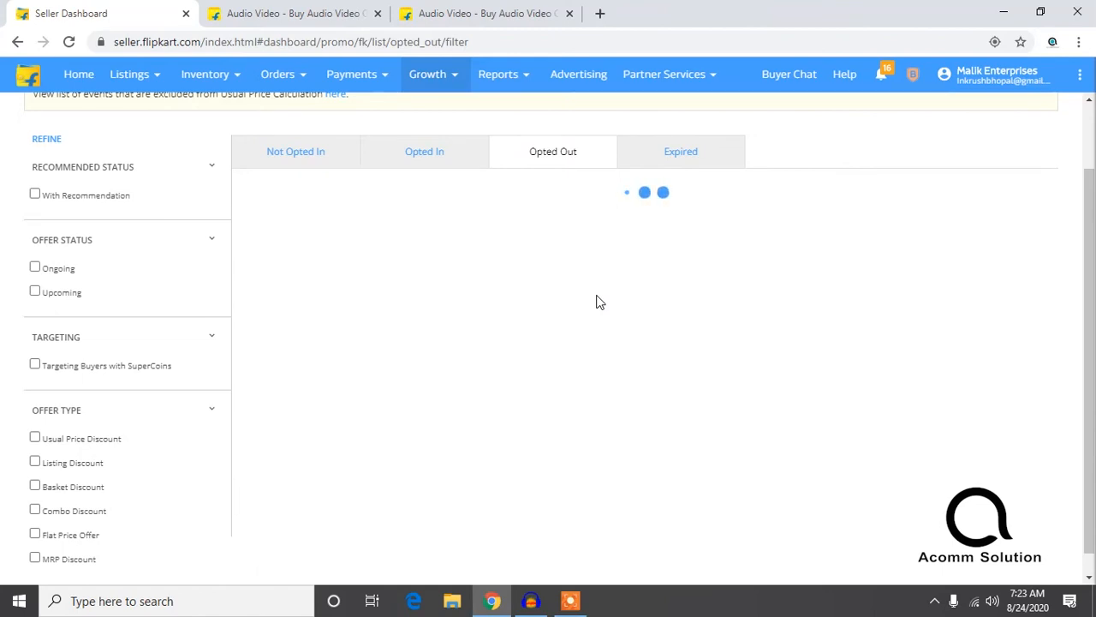
Step: Close the newly opened Audio & Video storefront page and return to the seller dashboard
left_click(471, 9)
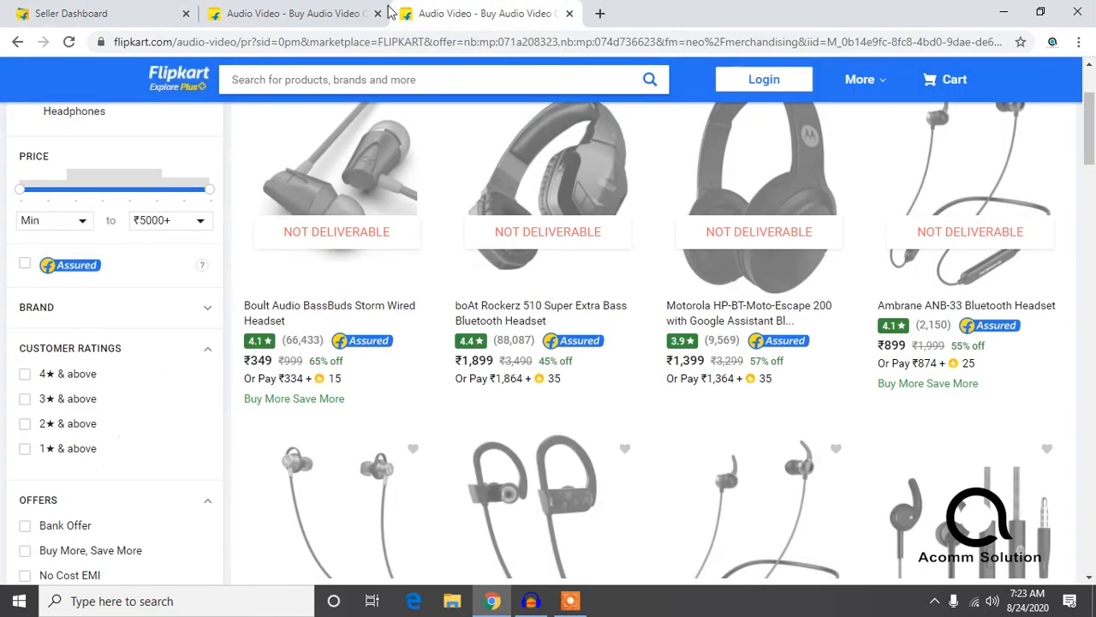
left_click(343, 14)
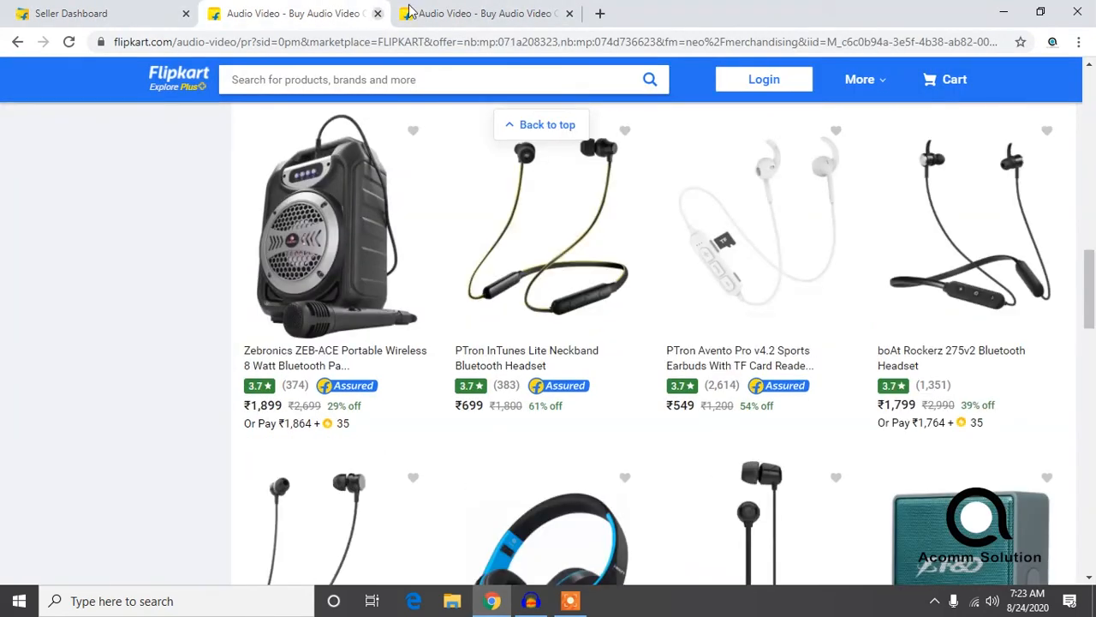
left_click(567, 14)
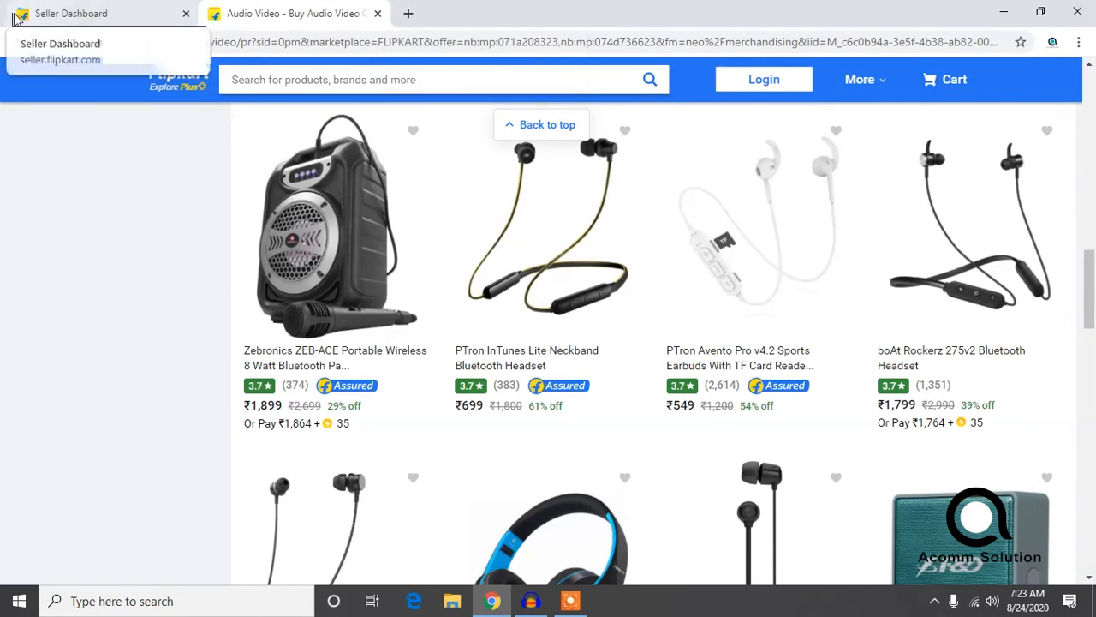
left_click(73, 13)
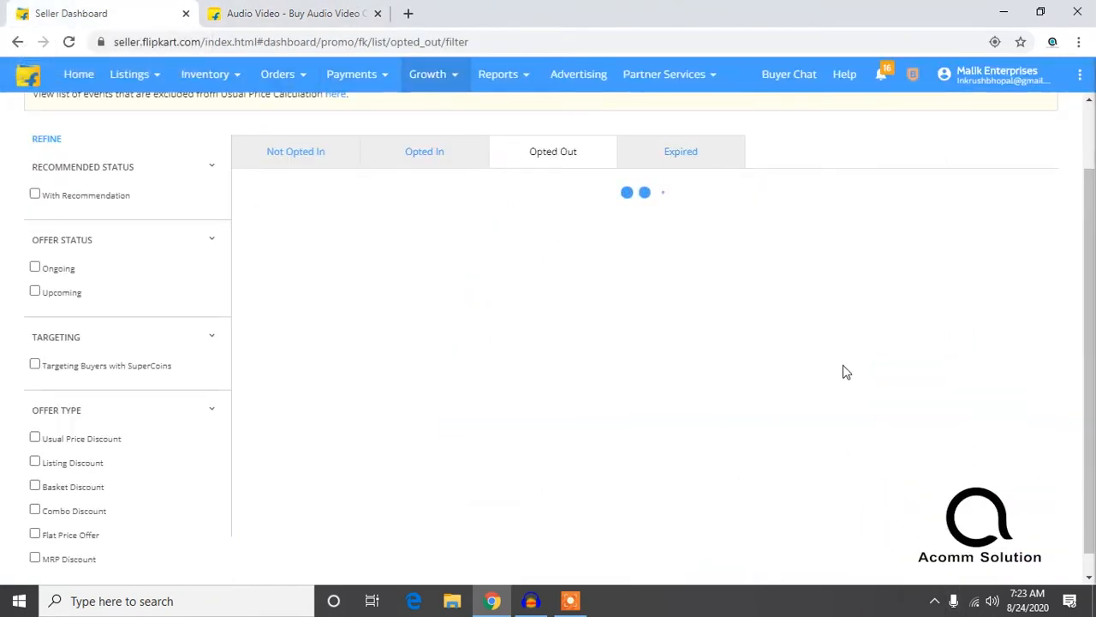
Step: Check the Expired promotions list and go back to the Opted Out list
left_click(687, 161)
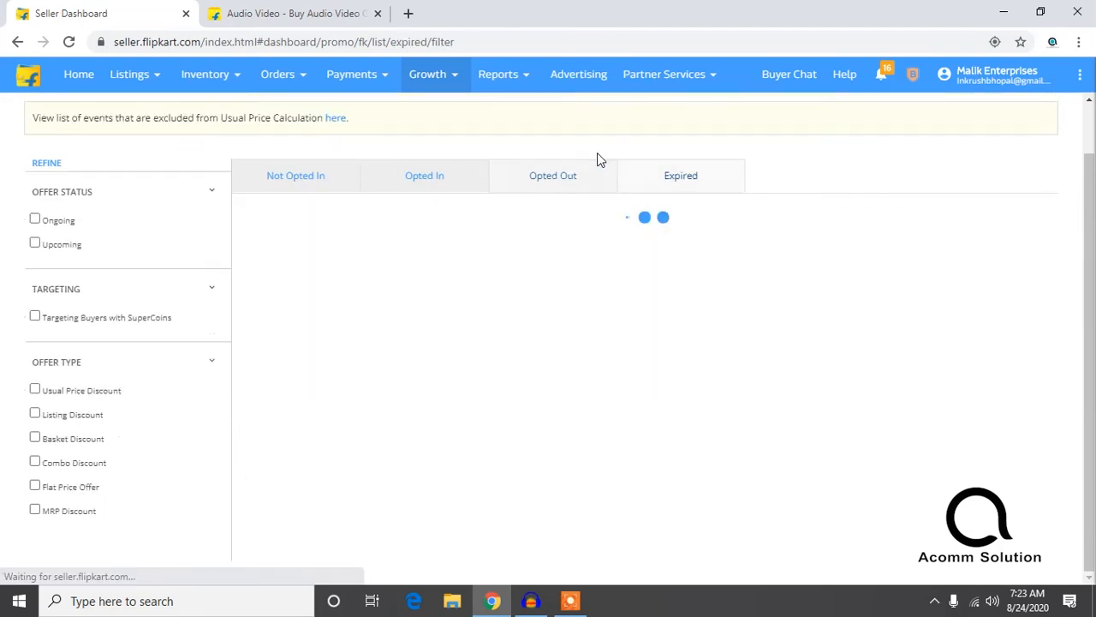
left_click(544, 179)
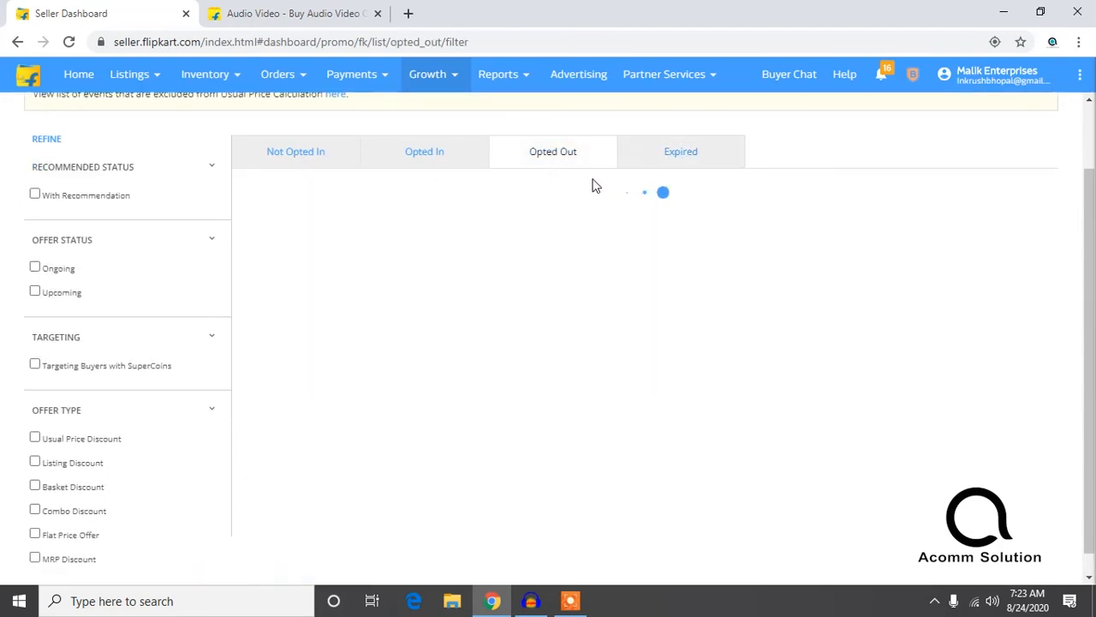
scroll(595, 185, "up", 2)
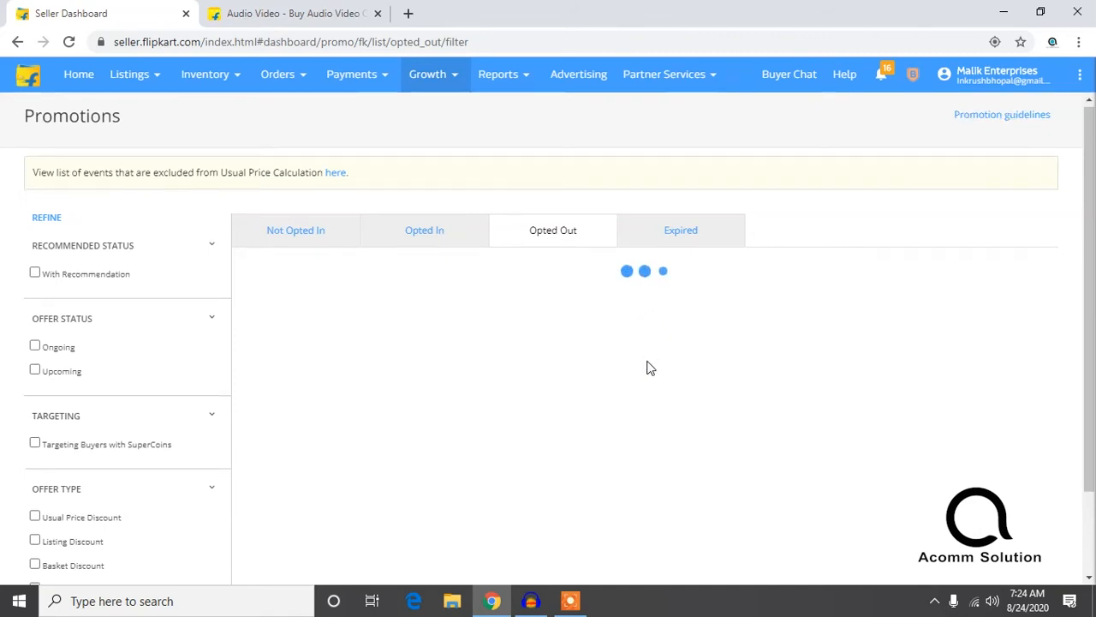
scroll(648, 366, "down", 2)
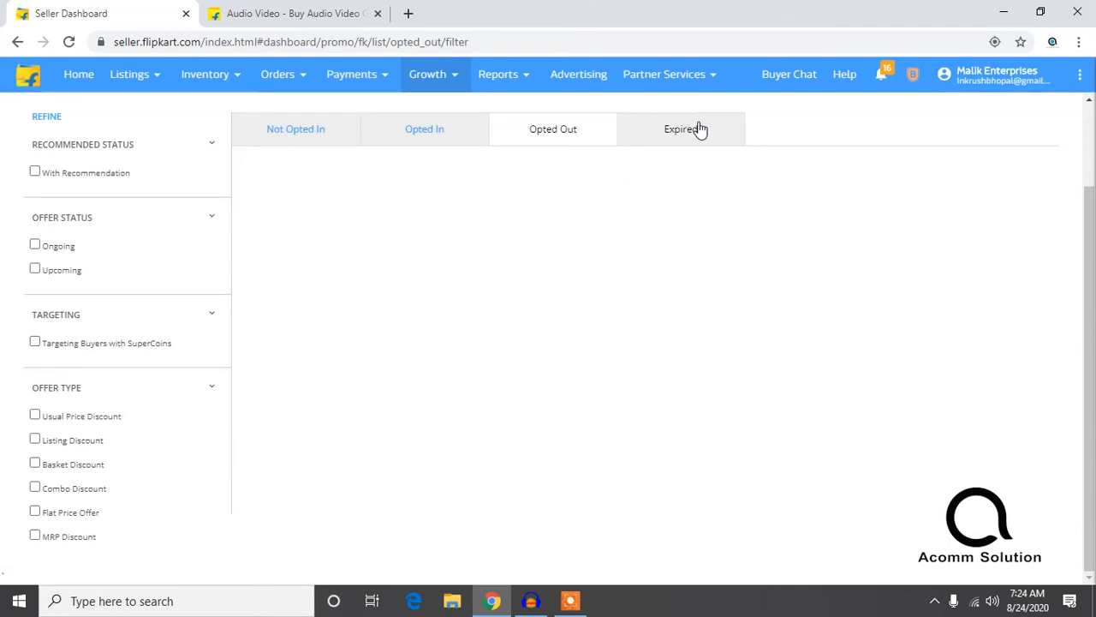
Step: Check the Expired and Opted In lists again and return to the Not Opted In promotions
left_click(685, 132)
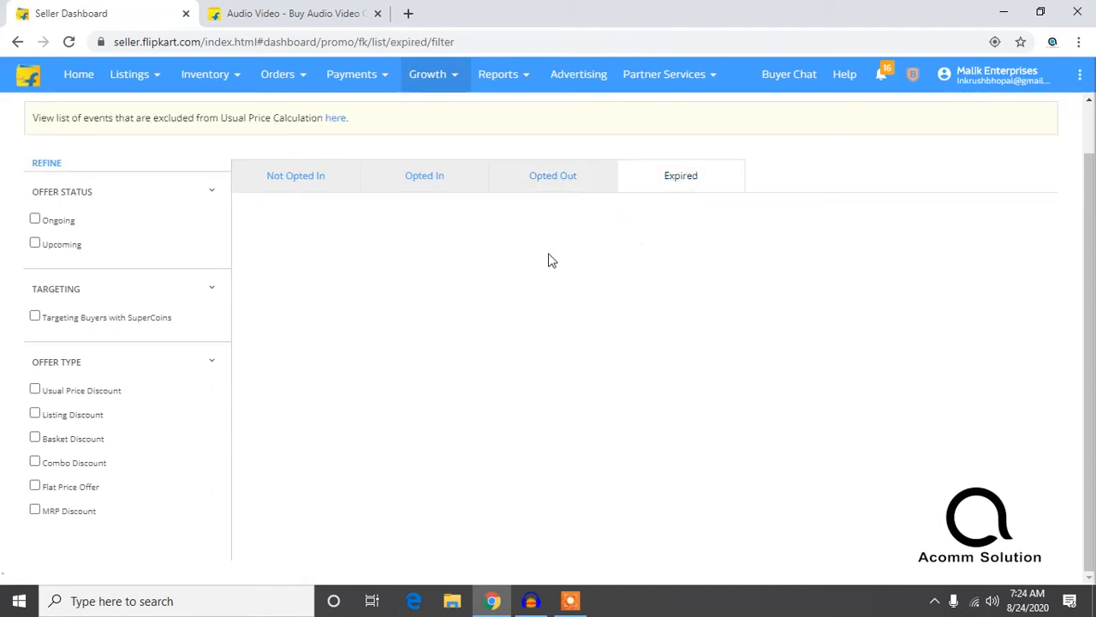
left_click(442, 187)
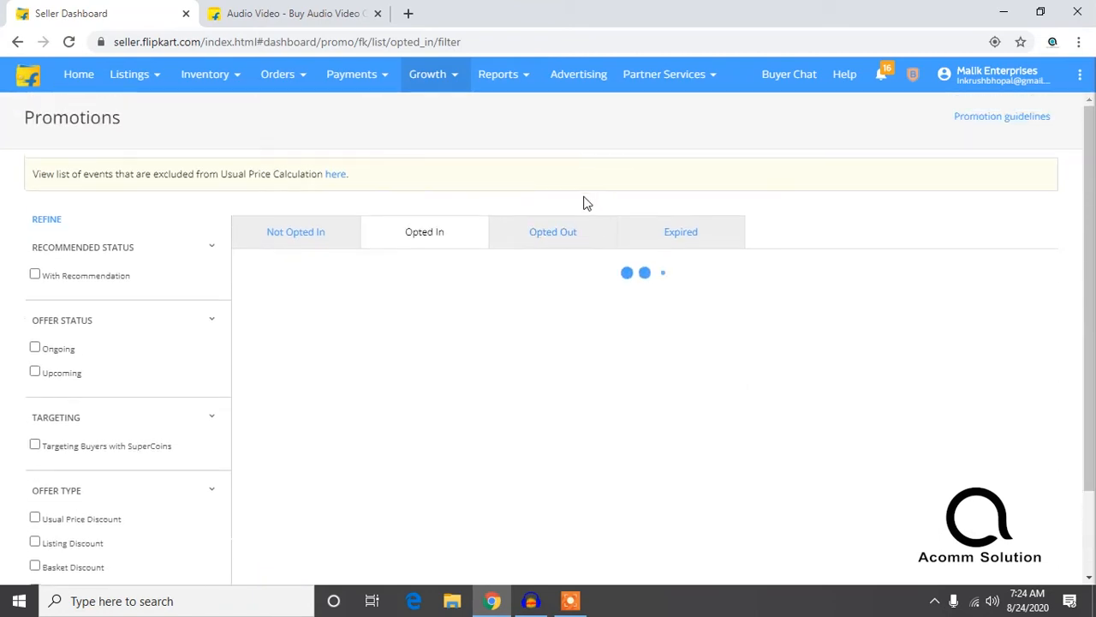
double_click(290, 239)
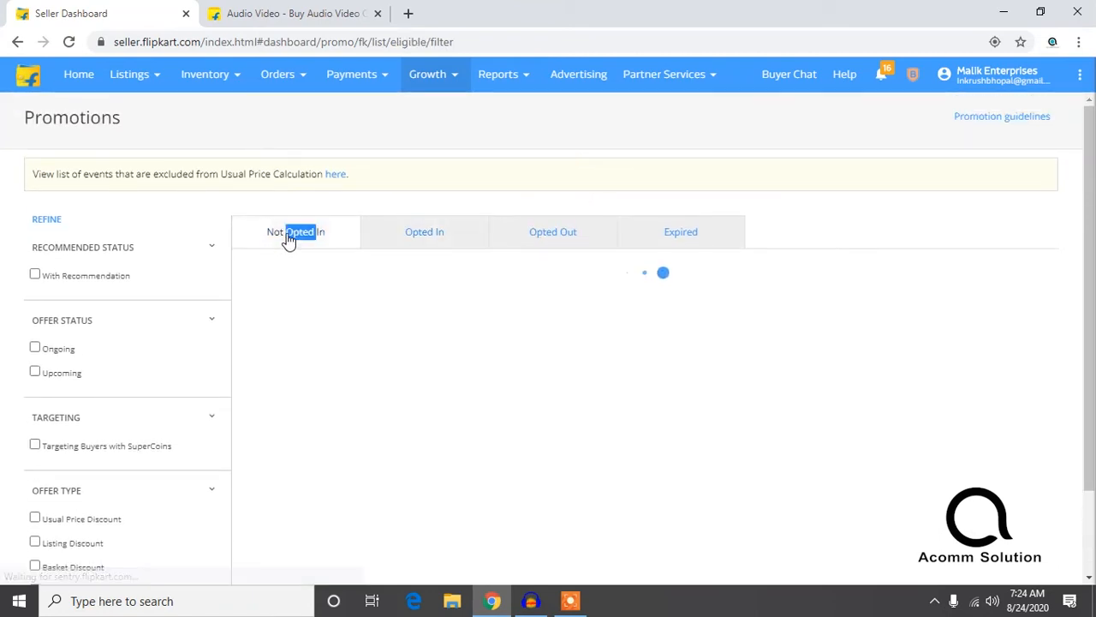
Step: Review the Not Opted In promotions, from the Cash & coins offer through the Kids Fashion and HF & HD offers to the Men's Clothing offers
left_click(288, 236)
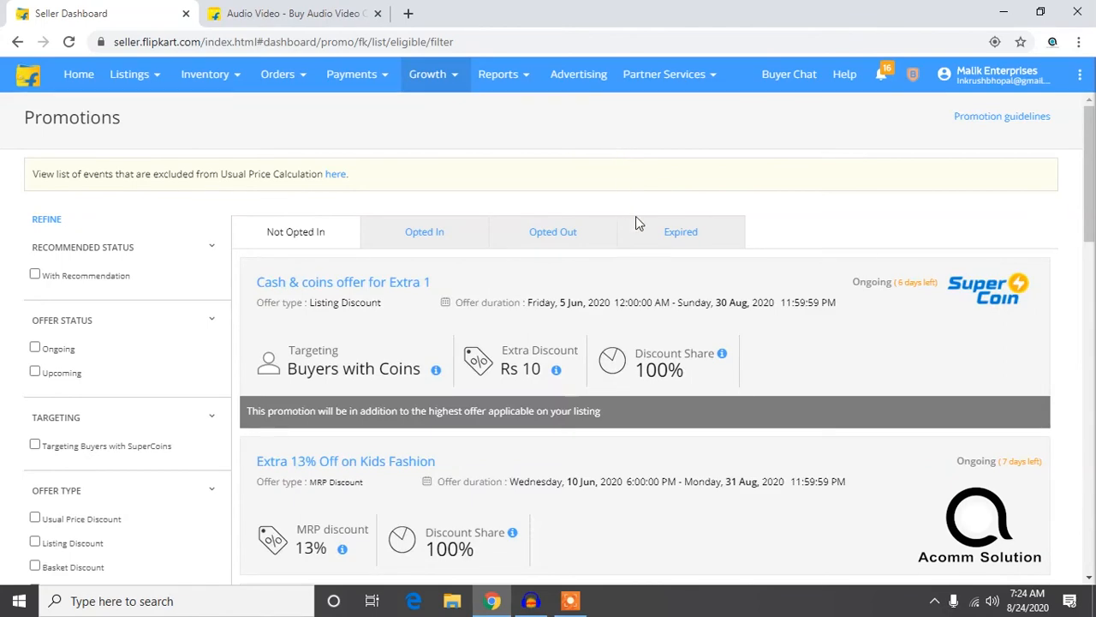
scroll(637, 248, "down", 15)
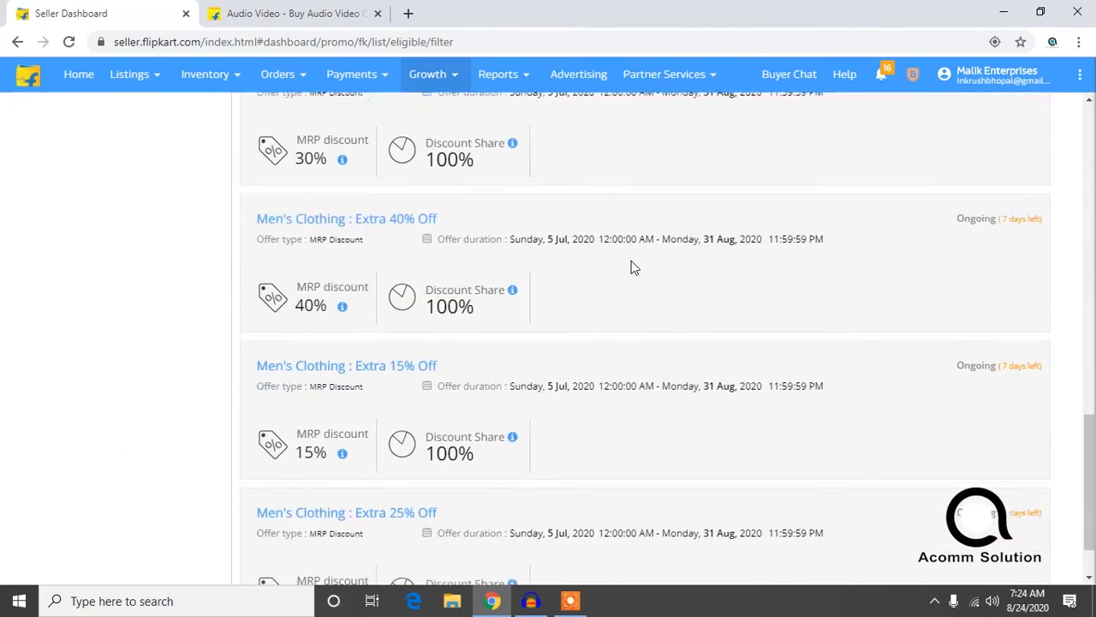
scroll(631, 263, "down", 1)
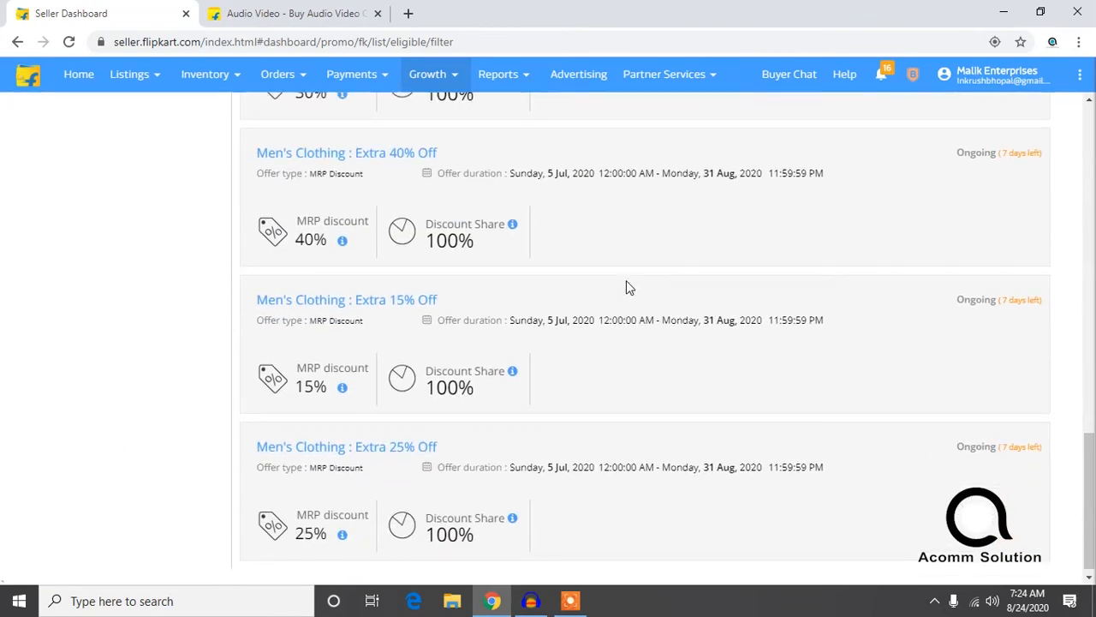
scroll(626, 280, "up", 15)
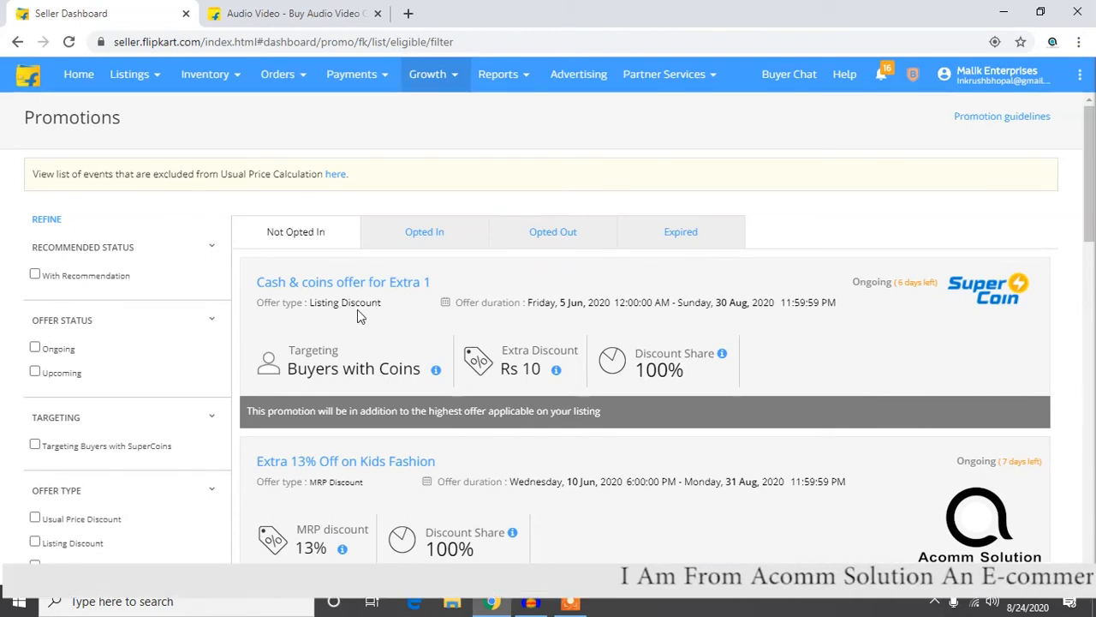
scroll(322, 329, "down", 4)
scroll(324, 334, "down", 4)
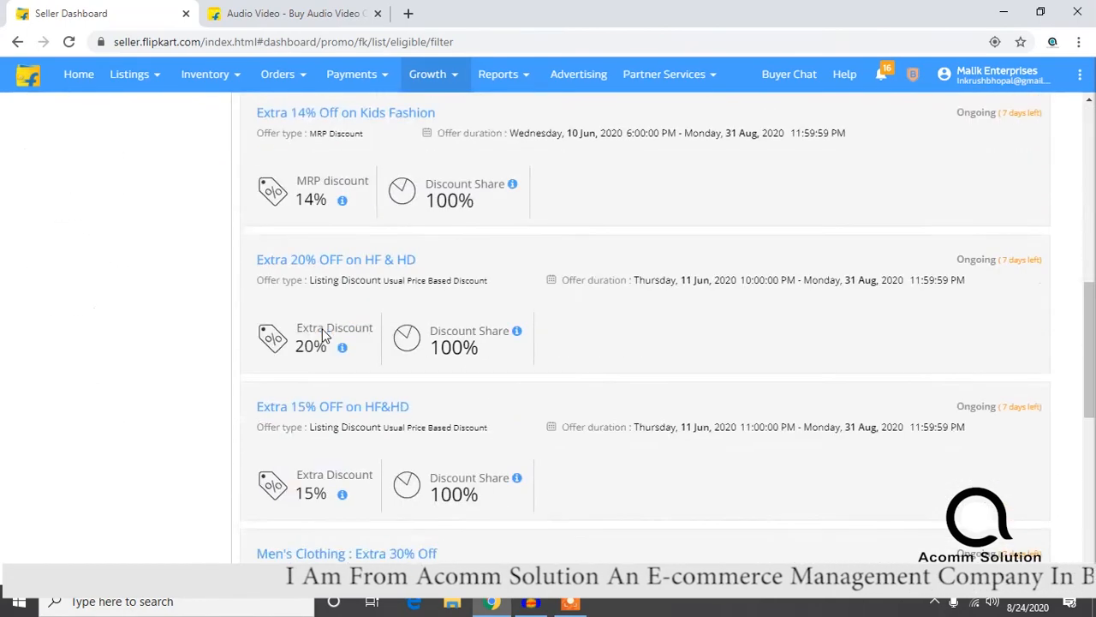
scroll(324, 332, "up", 1)
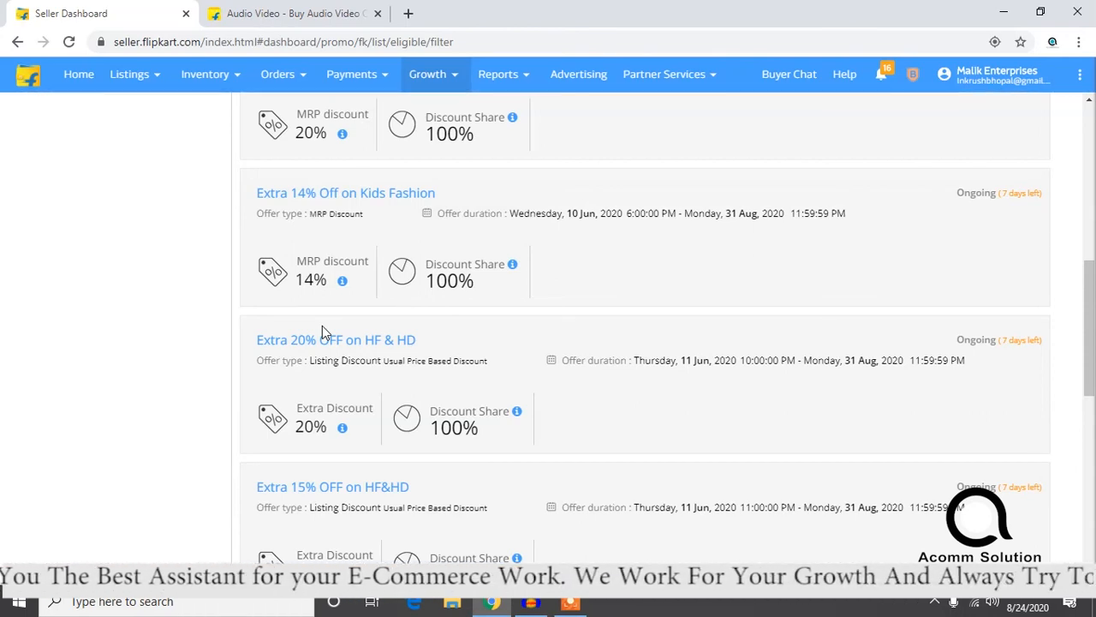
scroll(322, 329, "up", 5)
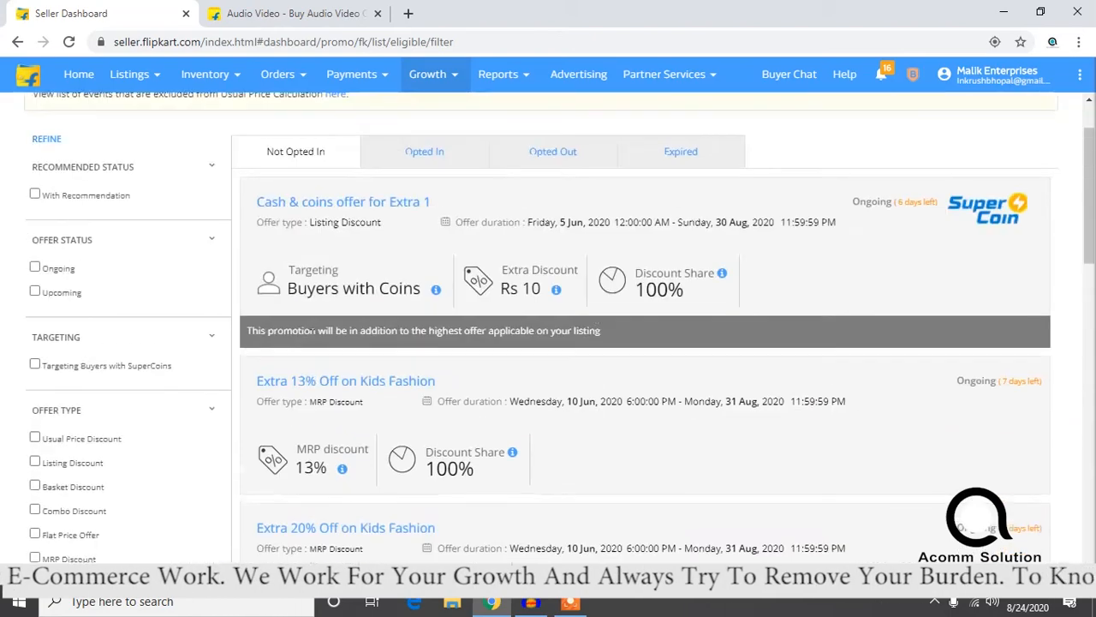
scroll(311, 347, "down", 8)
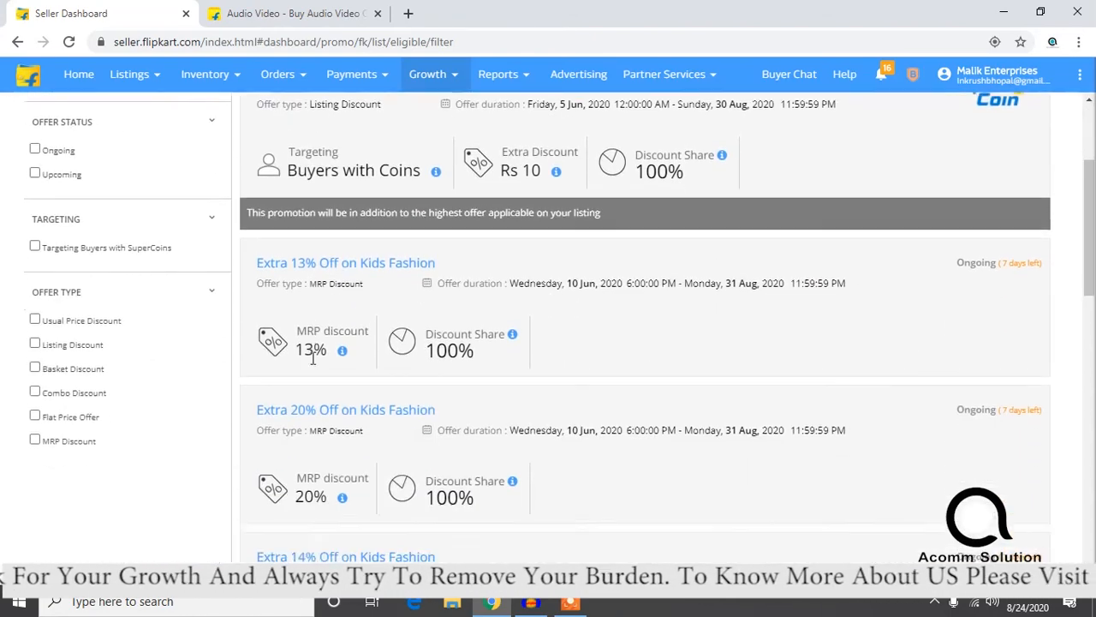
scroll(315, 379, "down", 4)
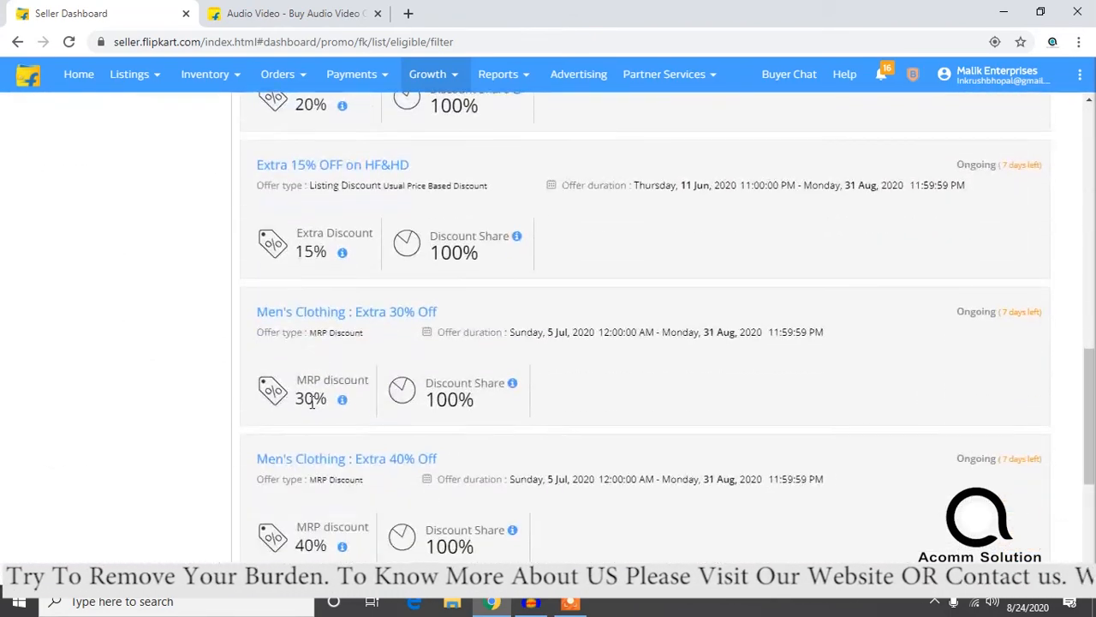
scroll(321, 424, "down", 2)
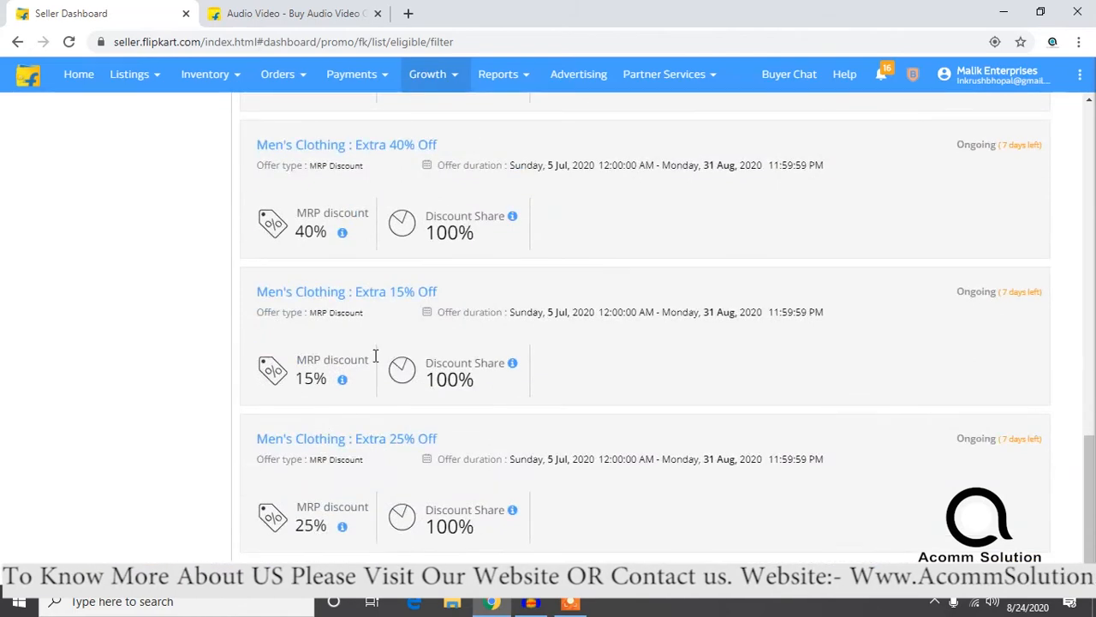
Step: Open the Men's Clothing : Extra 15% Off promotion and review its discount calculation, sample offer conflict and opt-in requirements
left_click(358, 292)
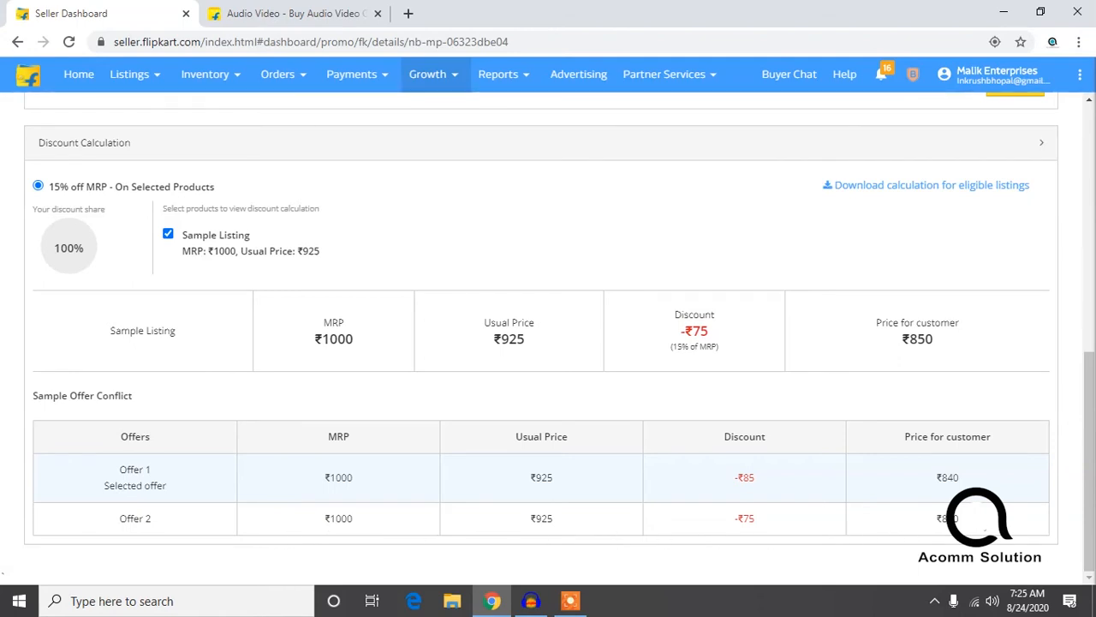
left_click_drag(967, 524, 940, 523)
scroll(940, 520, "up", 4)
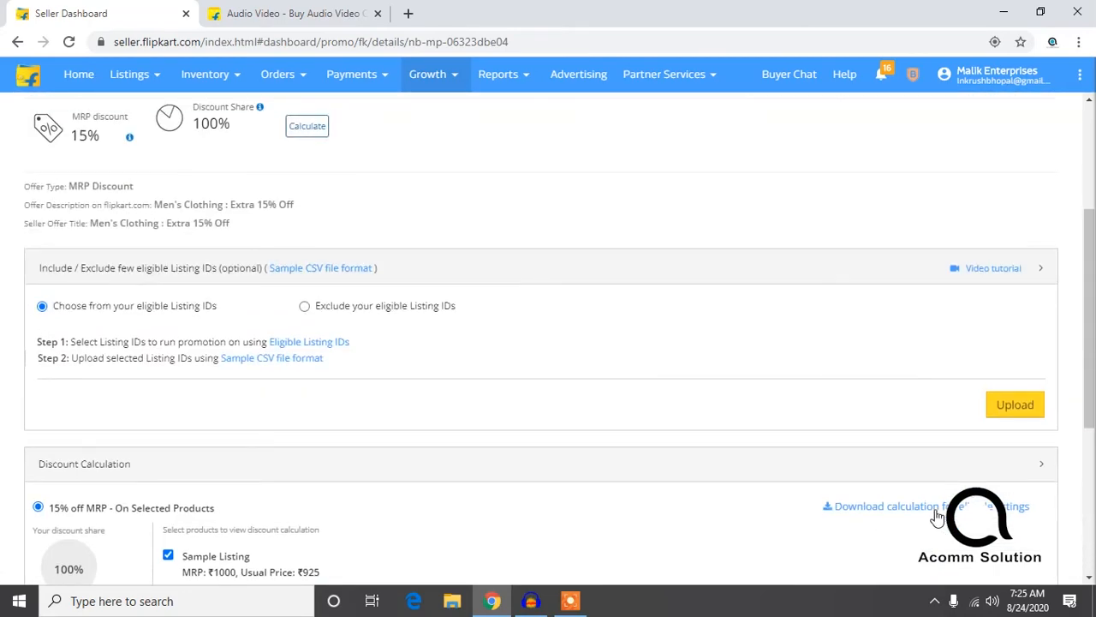
scroll(714, 406, "up", 2)
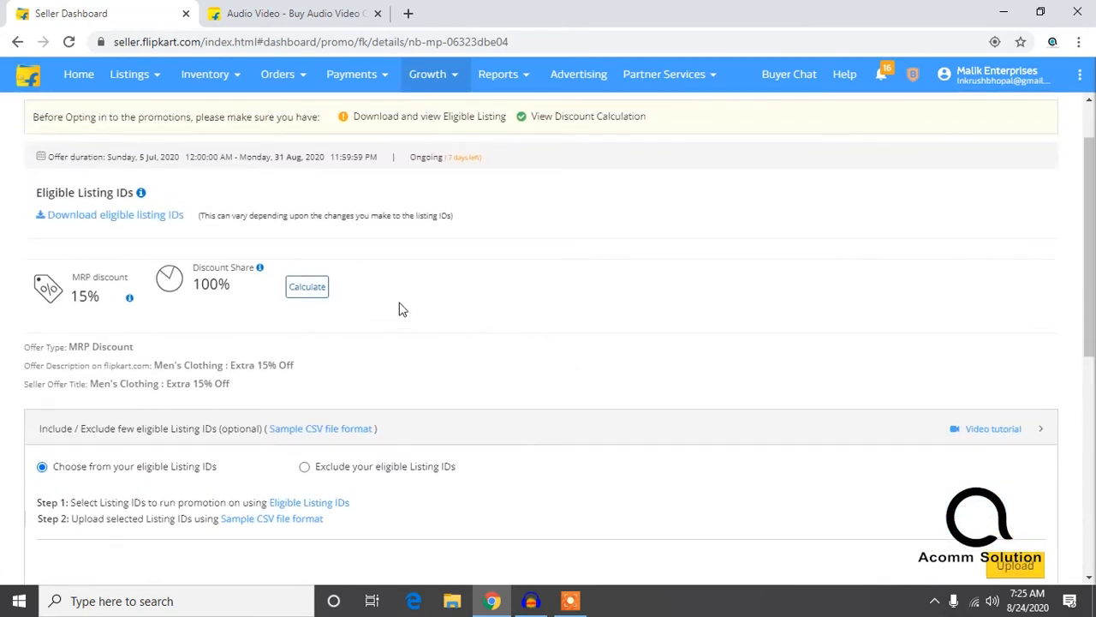
scroll(357, 296, "up", 1)
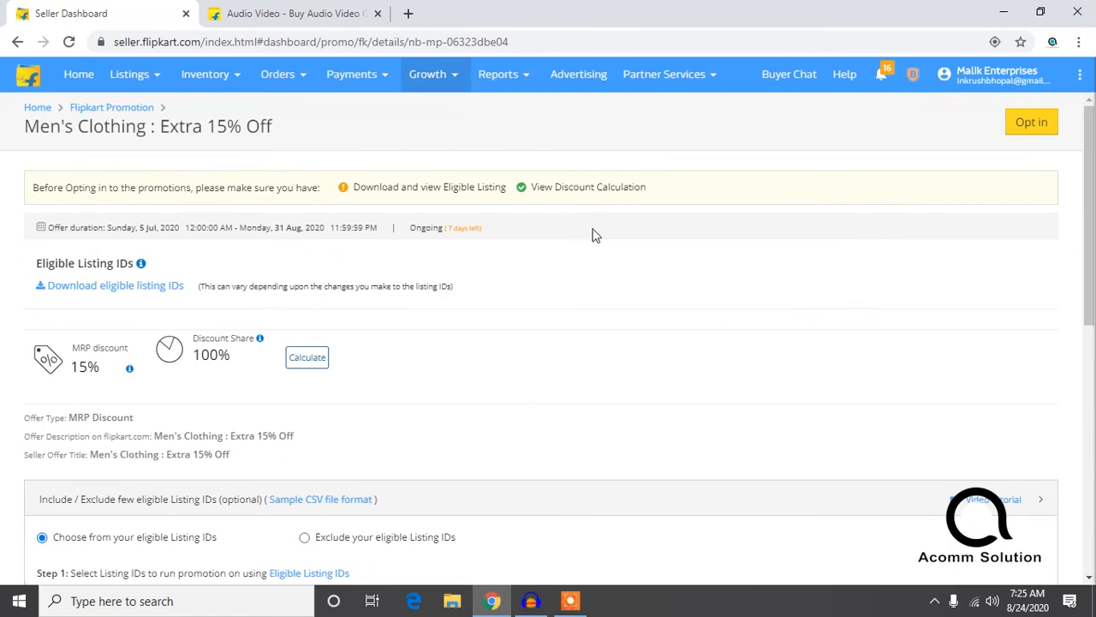
Step: Download the promotion's eligible listing IDs and open EligibleListings.csv in a maximized Excel window
left_click(62, 291)
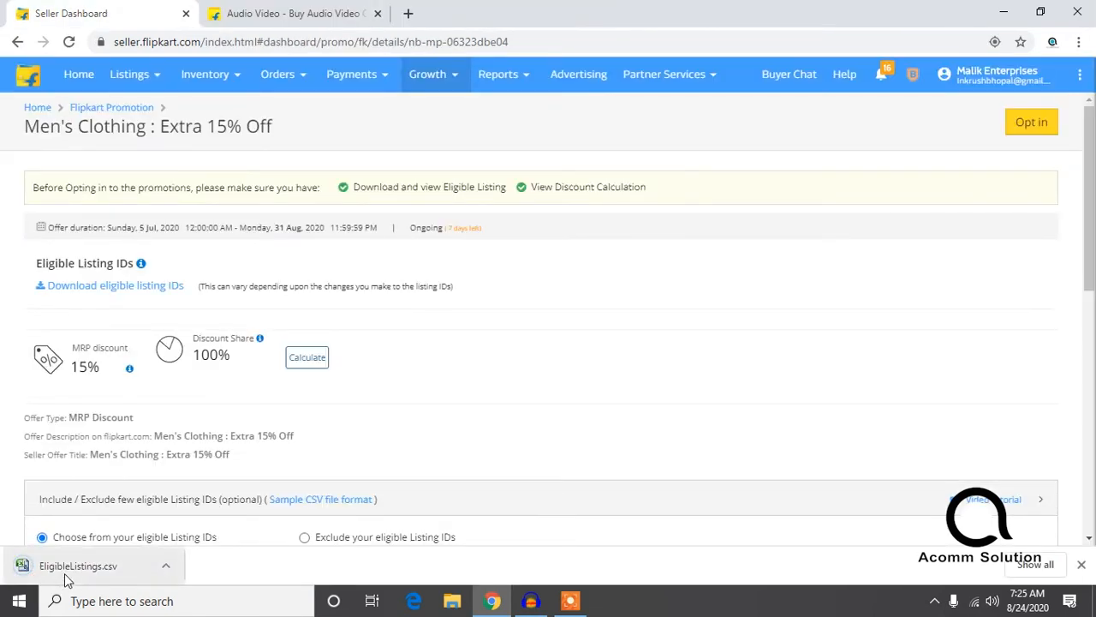
left_click(67, 574)
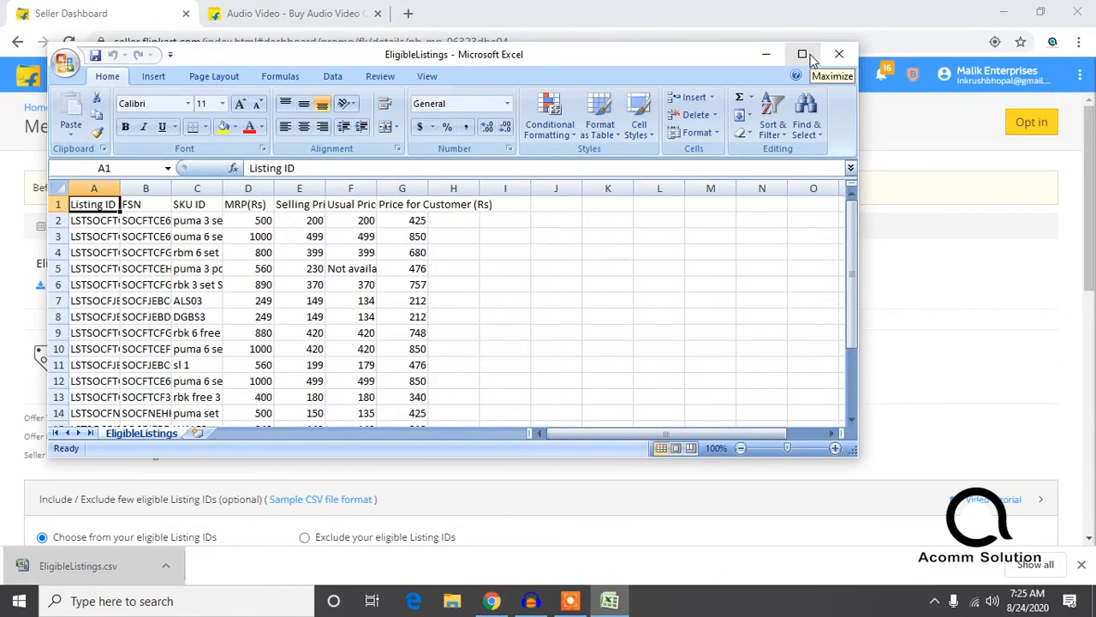
left_click(803, 55)
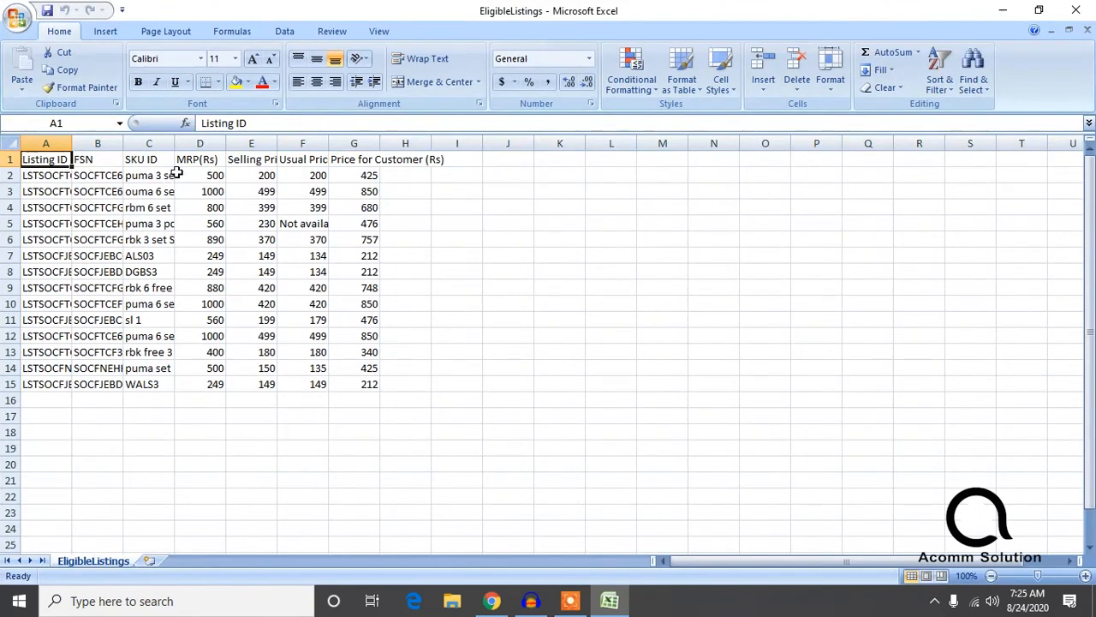
Step: Widen the SKU ID, Listing ID and FSN columns in the EligibleListings sheet
left_click_drag(172, 143, 288, 145)
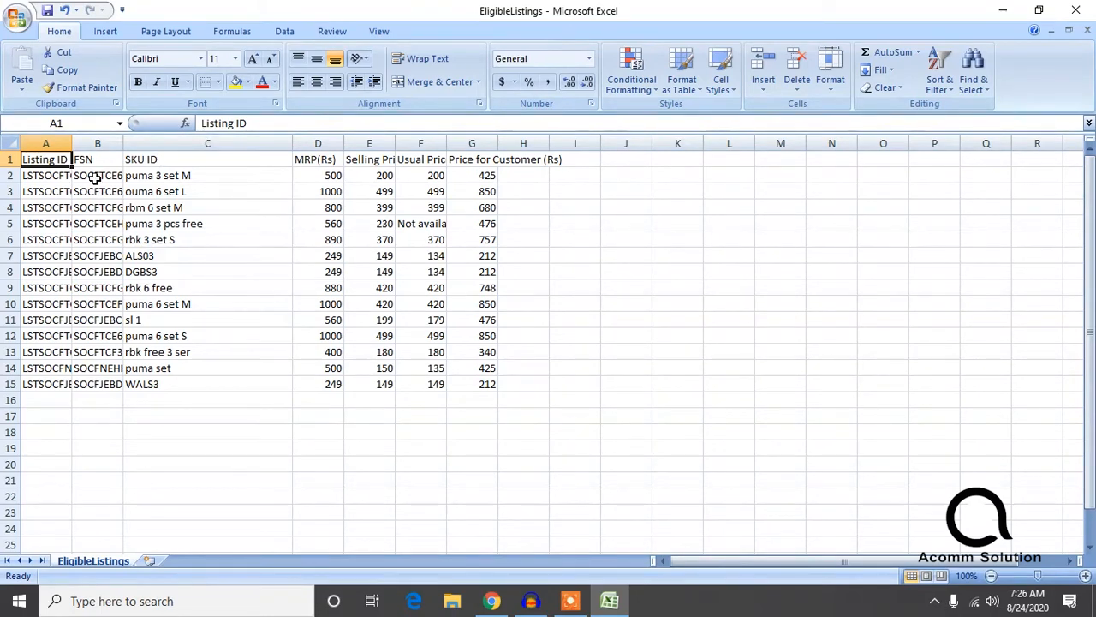
left_click_drag(69, 146, 163, 146)
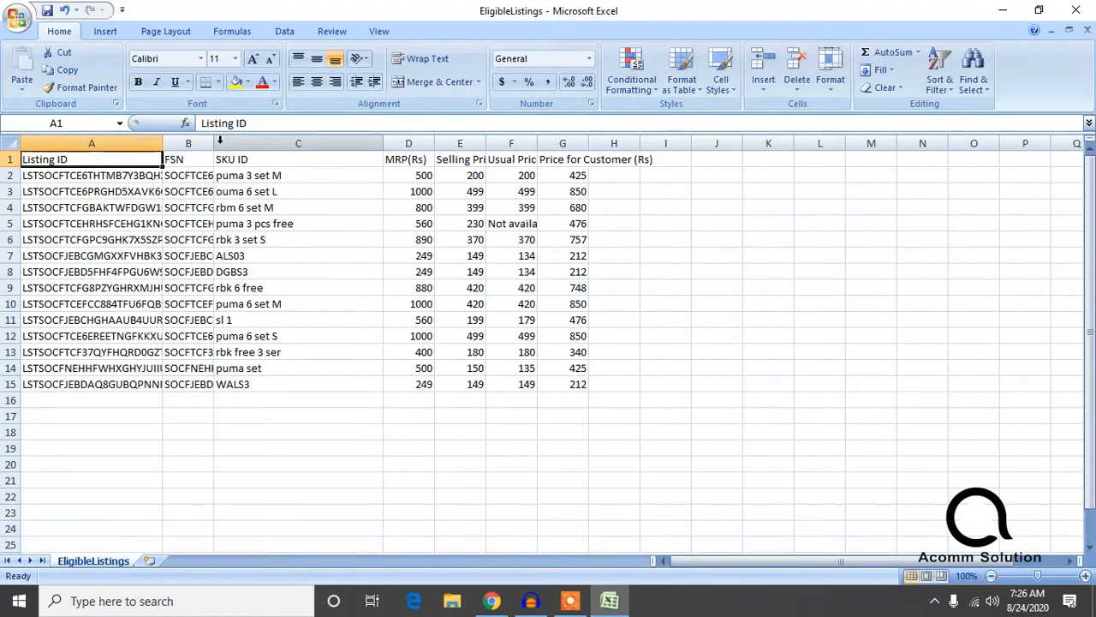
left_click_drag(213, 143, 326, 144)
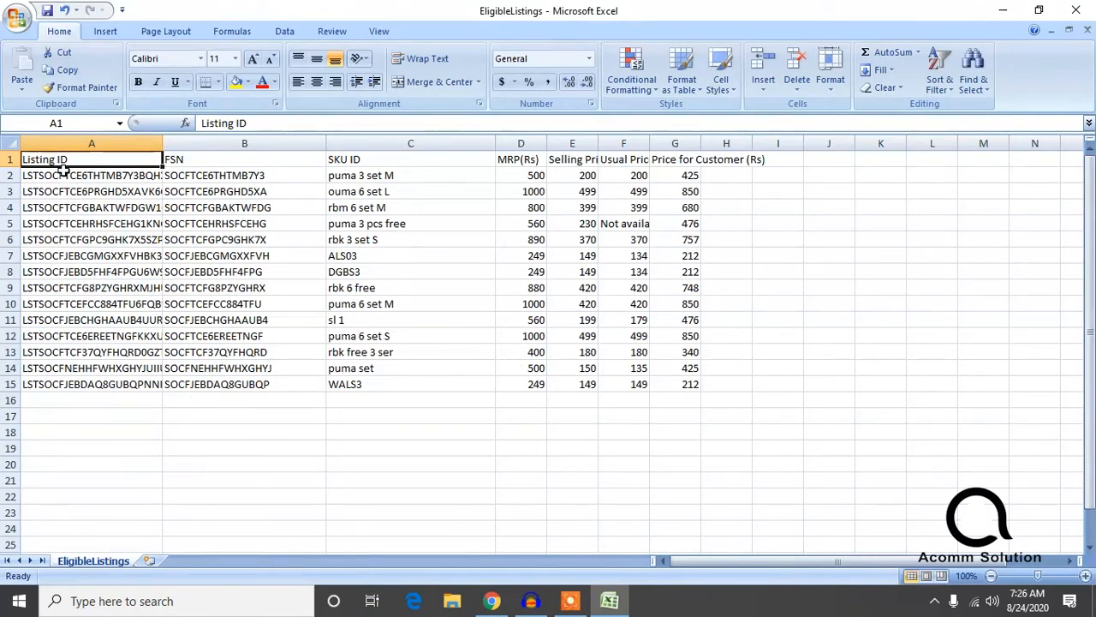
Step: Copy all the listing IDs in cells A2 to A15 of the EligibleListings sheet
left_click(41, 205)
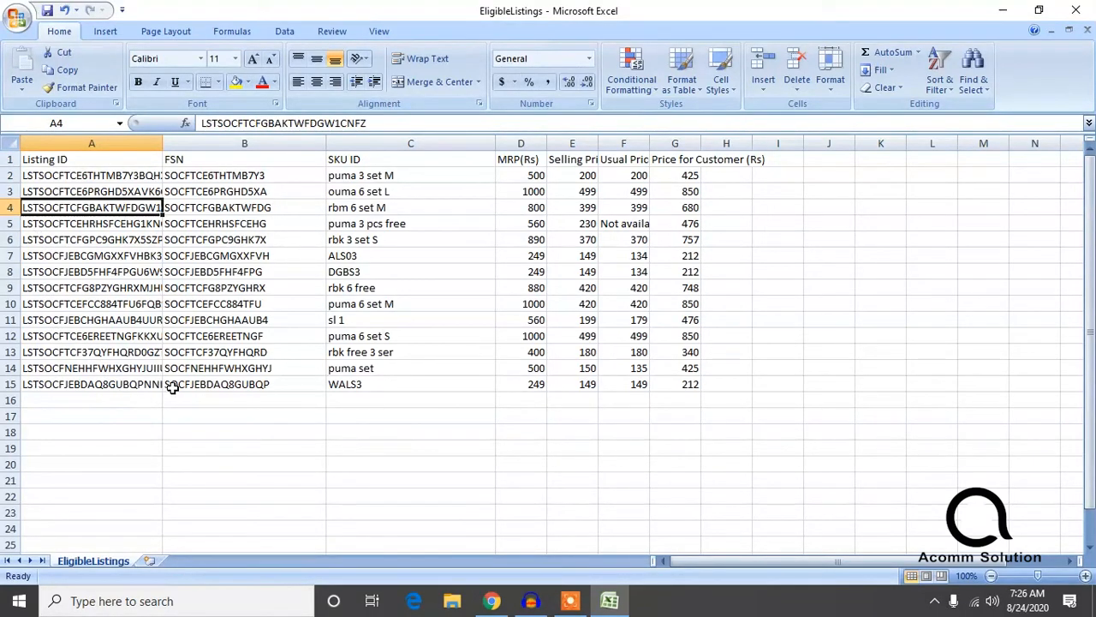
left_click_drag(155, 387, 107, 180)
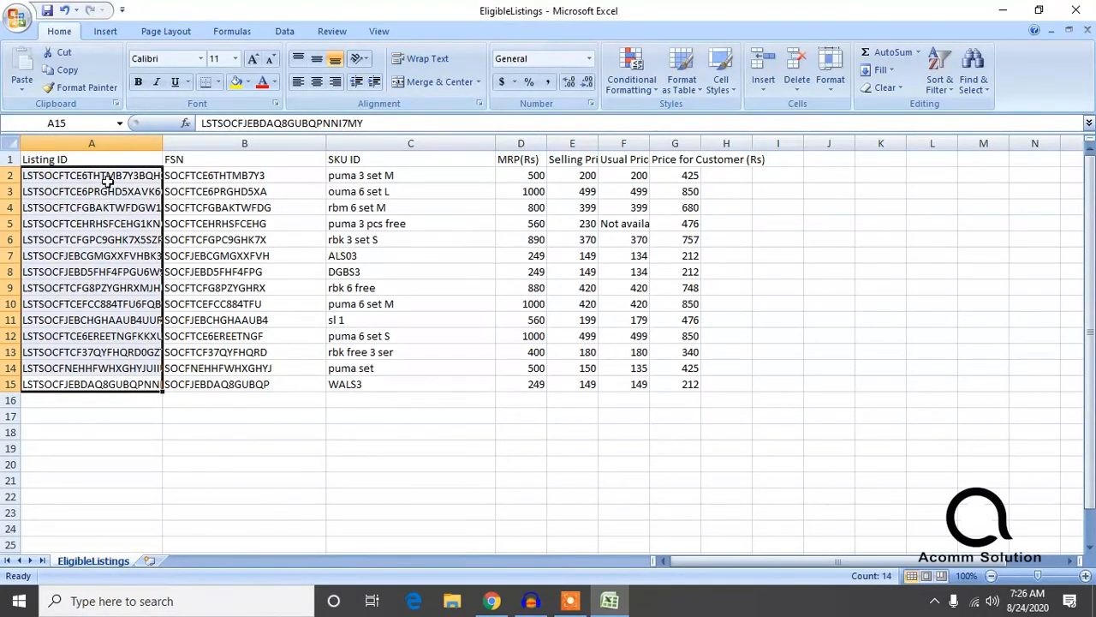
key("ctrl+c")
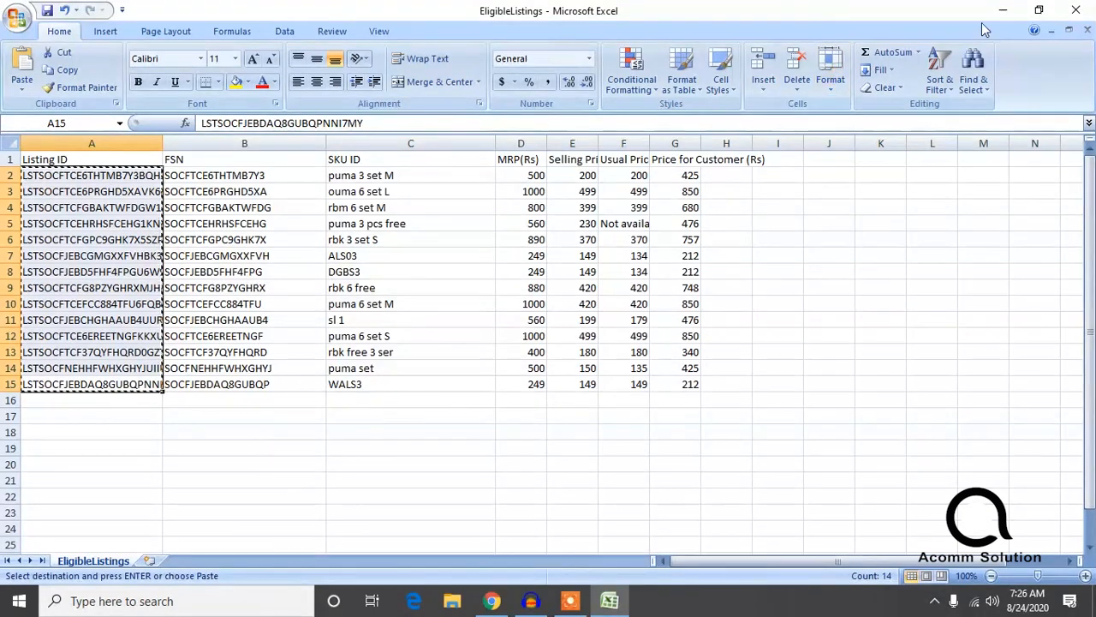
Step: Switch back to the promotion page in Chrome, download the sample CSV file for listing IDs and open it in Excel
left_click(1013, 10)
scroll(340, 350, "down", 3)
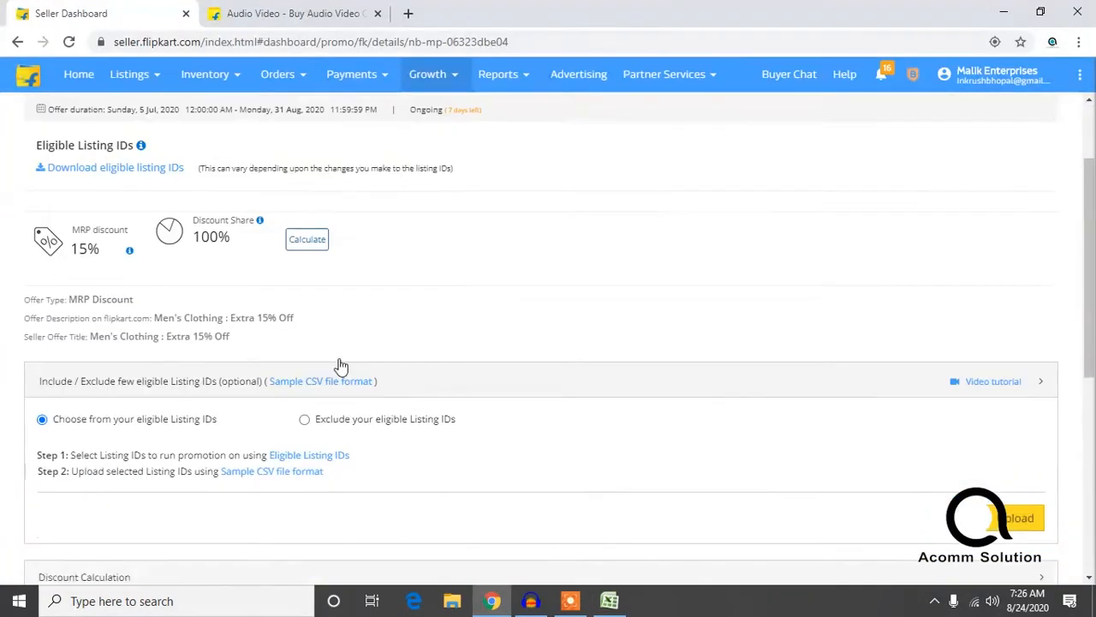
left_click(312, 259)
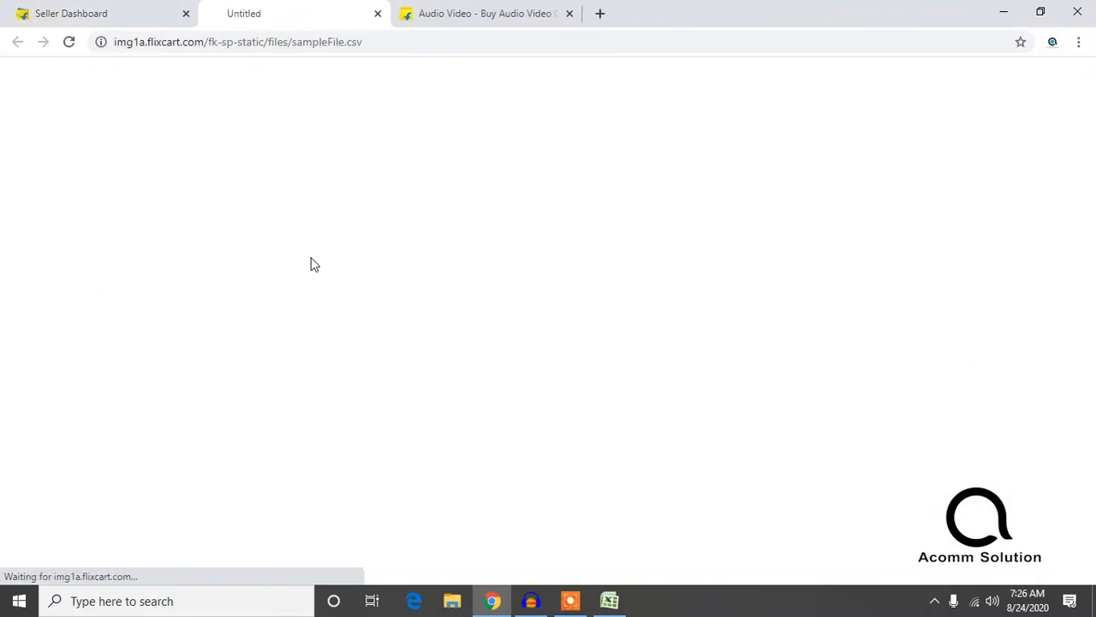
left_click(91, 575)
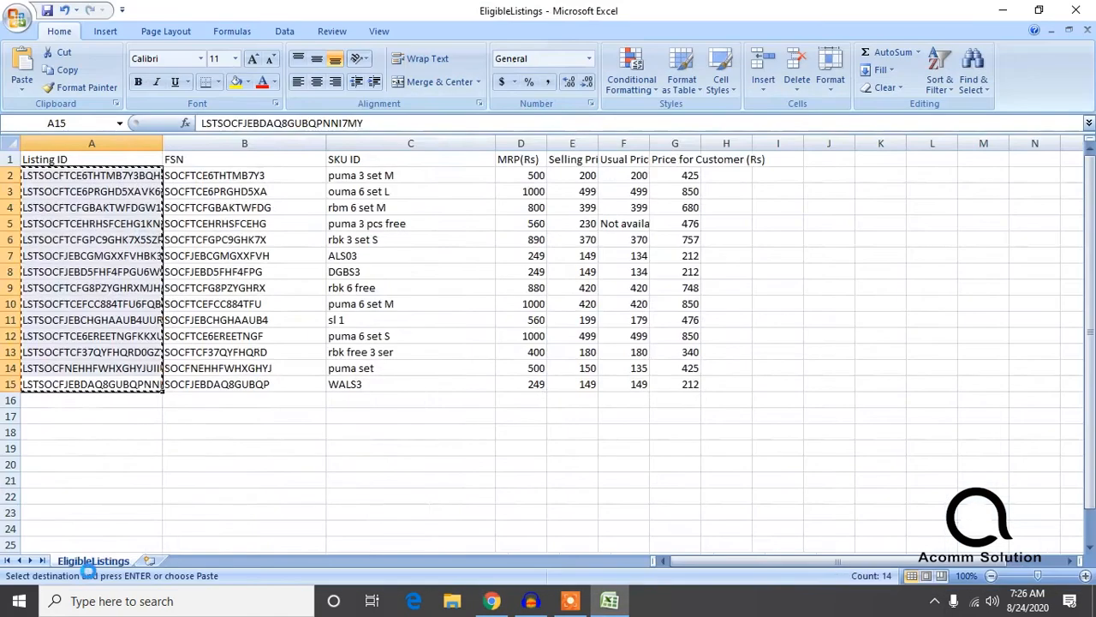
Step: Widen columns A to C of the sampleFile sheet and paste the copied listing IDs starting at cell A3
left_click(47, 191)
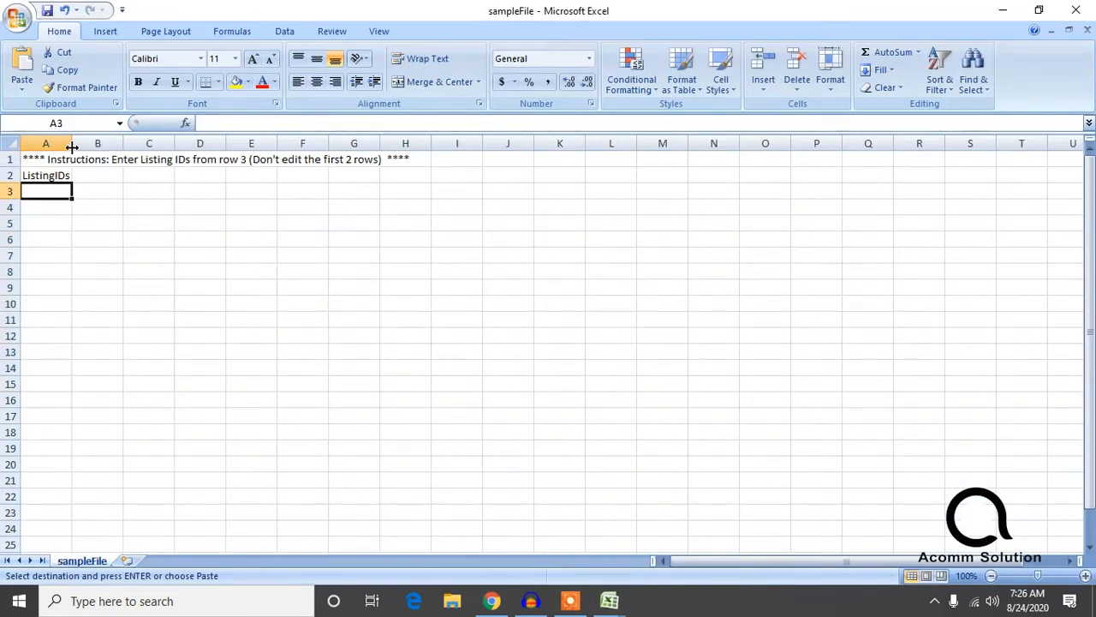
left_click_drag(75, 145, 259, 143)
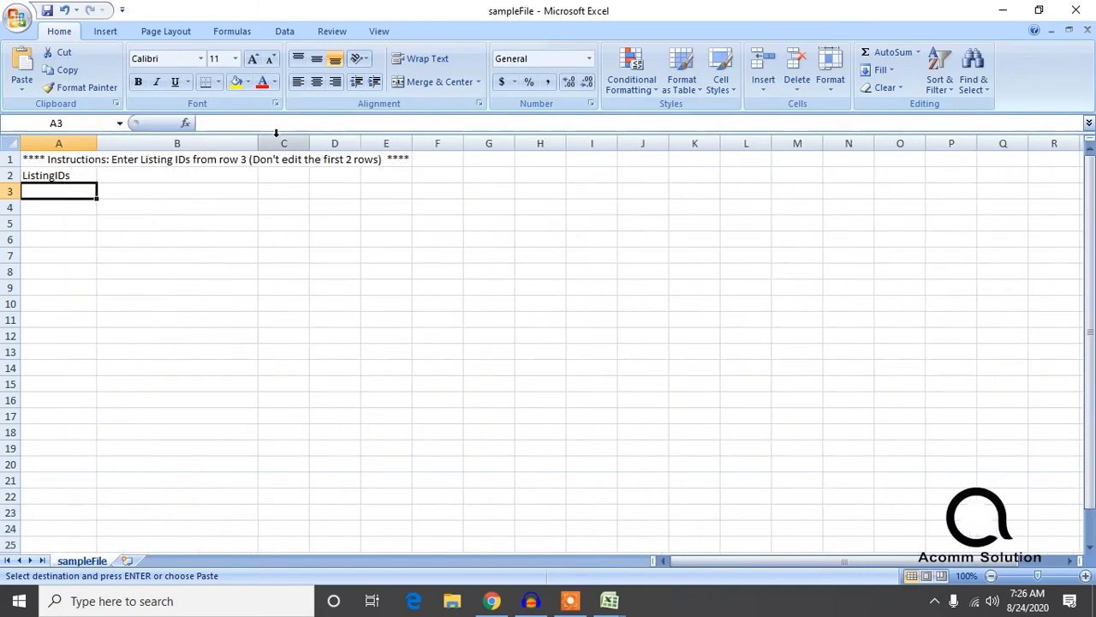
left_click_drag(309, 137, 449, 137)
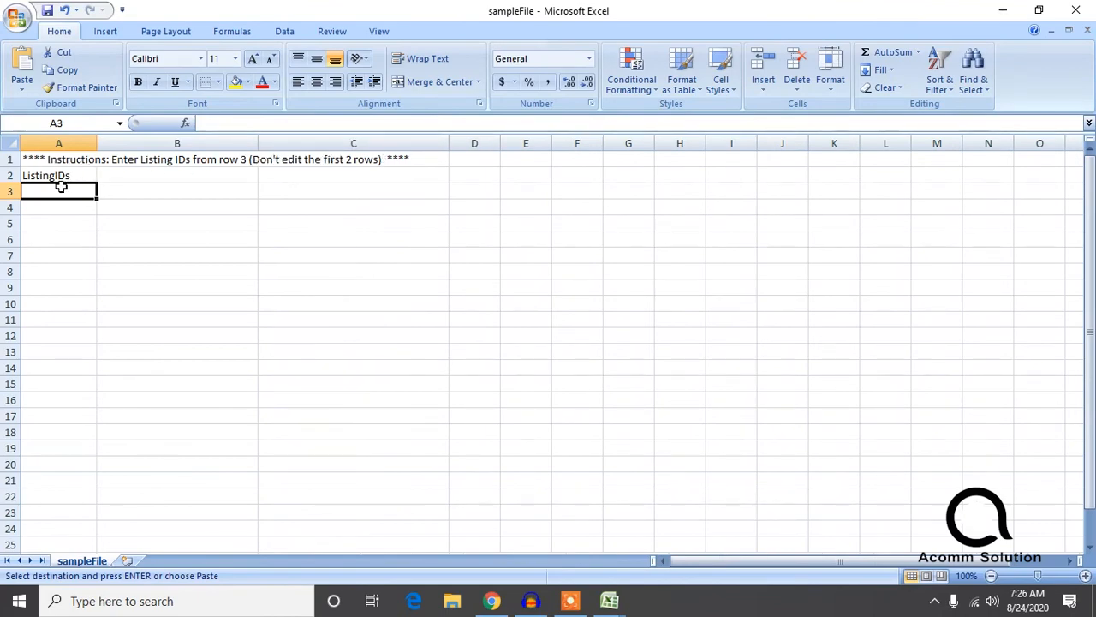
key("ctrl+v")
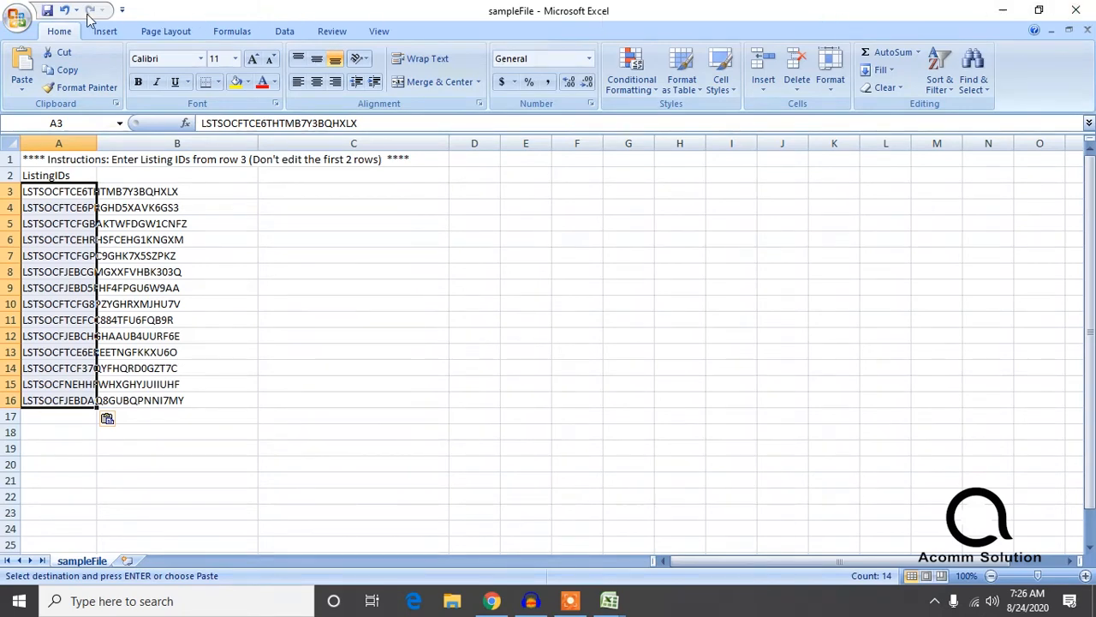
left_click(17, 17)
left_click(52, 137)
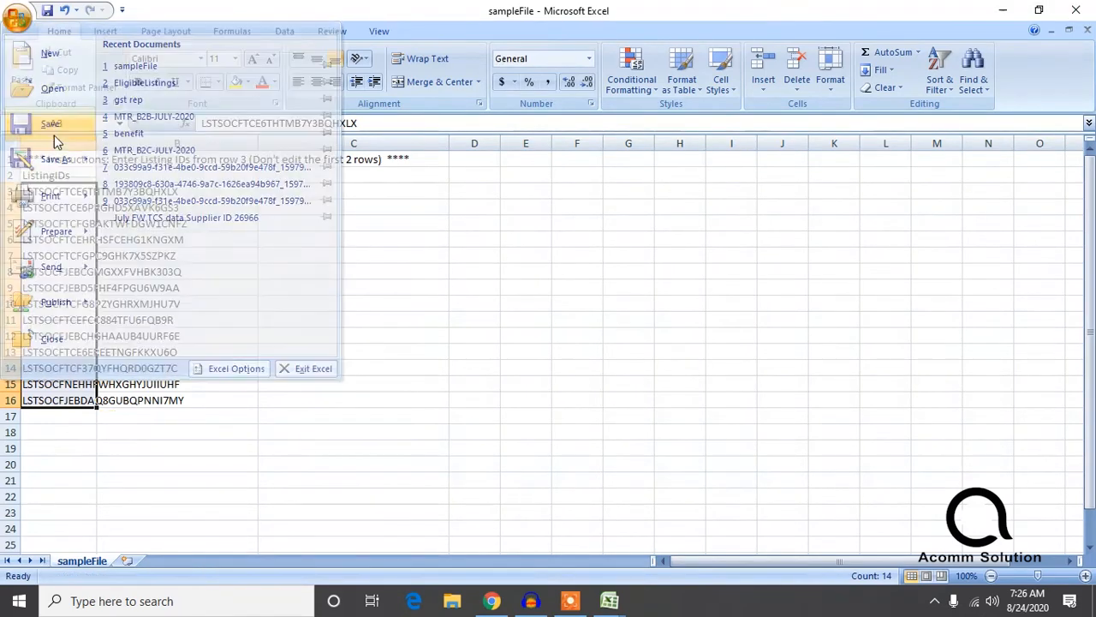
left_click(487, 356)
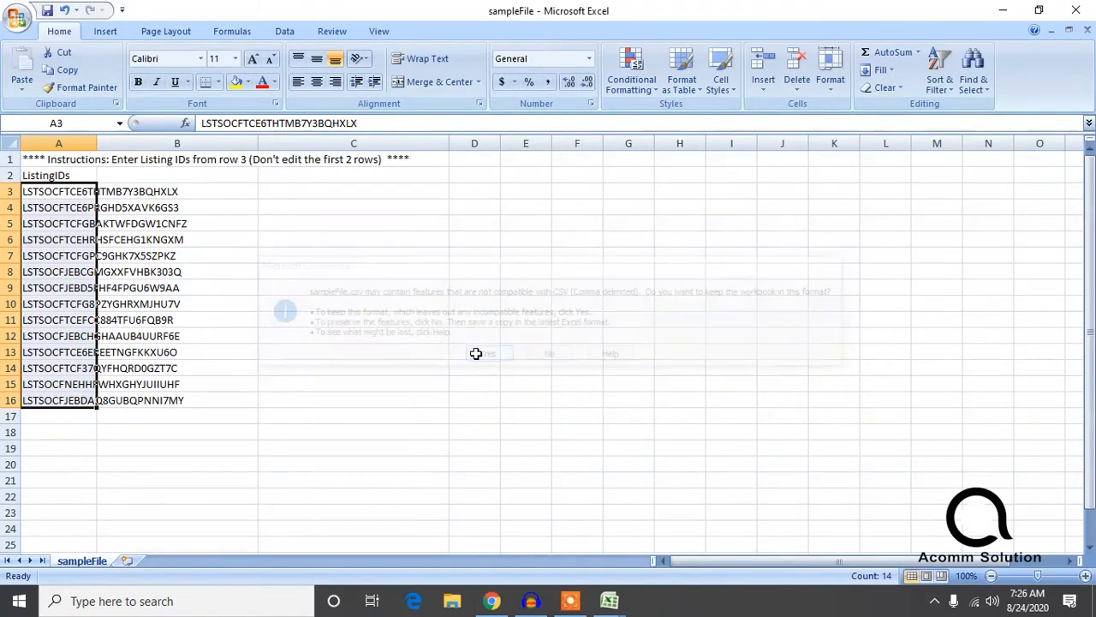
Step: Save the sheet to the Desktop as sampleFile in CSV (Comma delimited) format, keeping the workbook in that format
left_click(19, 18)
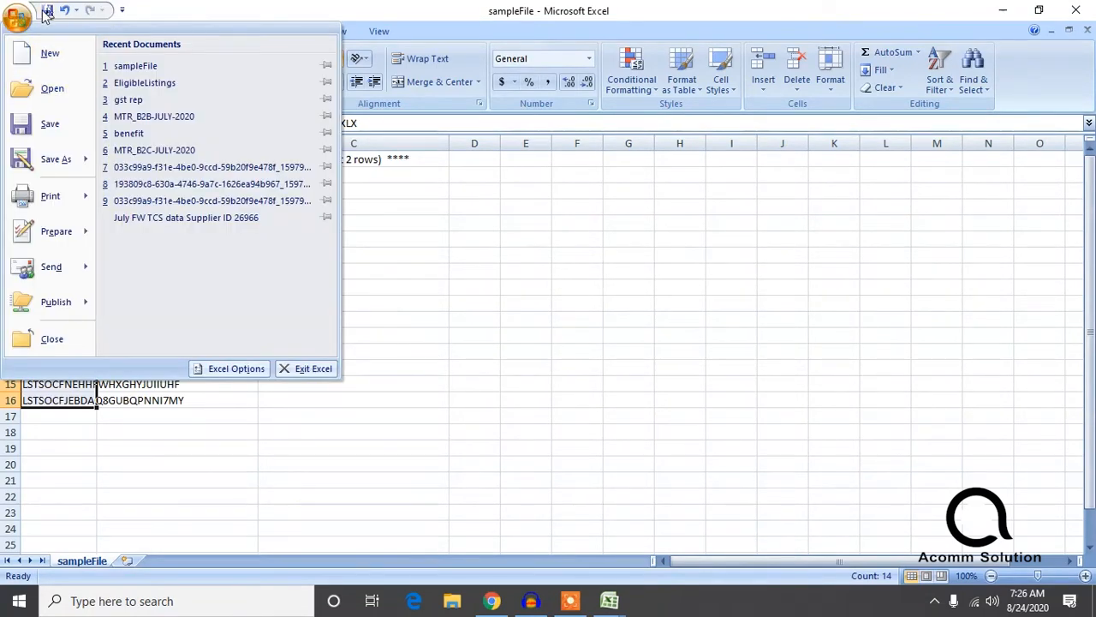
left_click(53, 160)
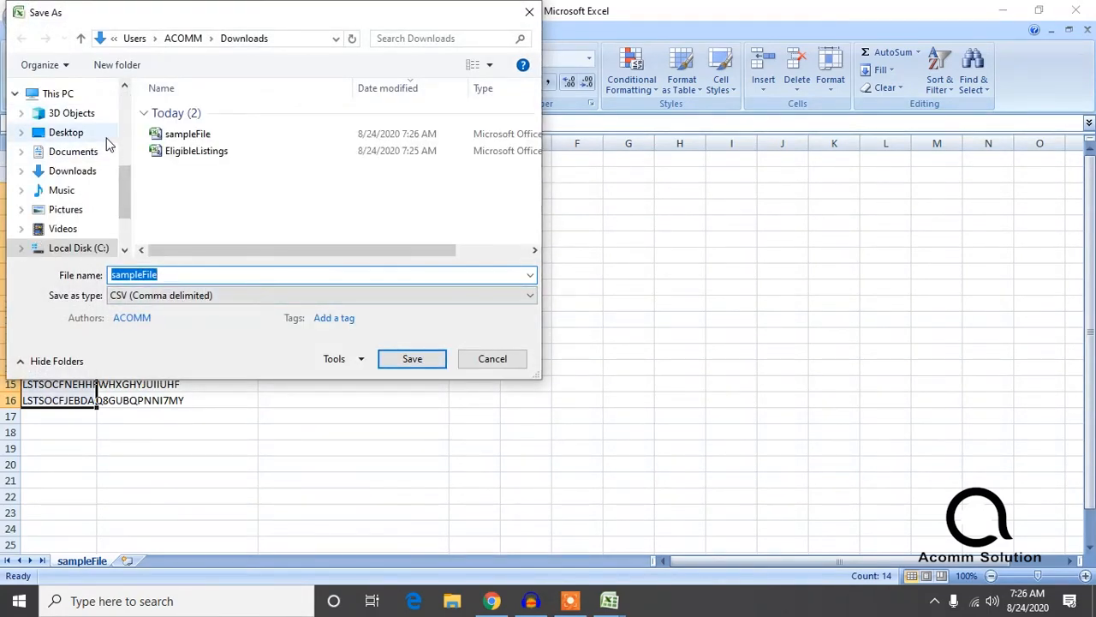
left_click_drag(133, 169, 126, 101)
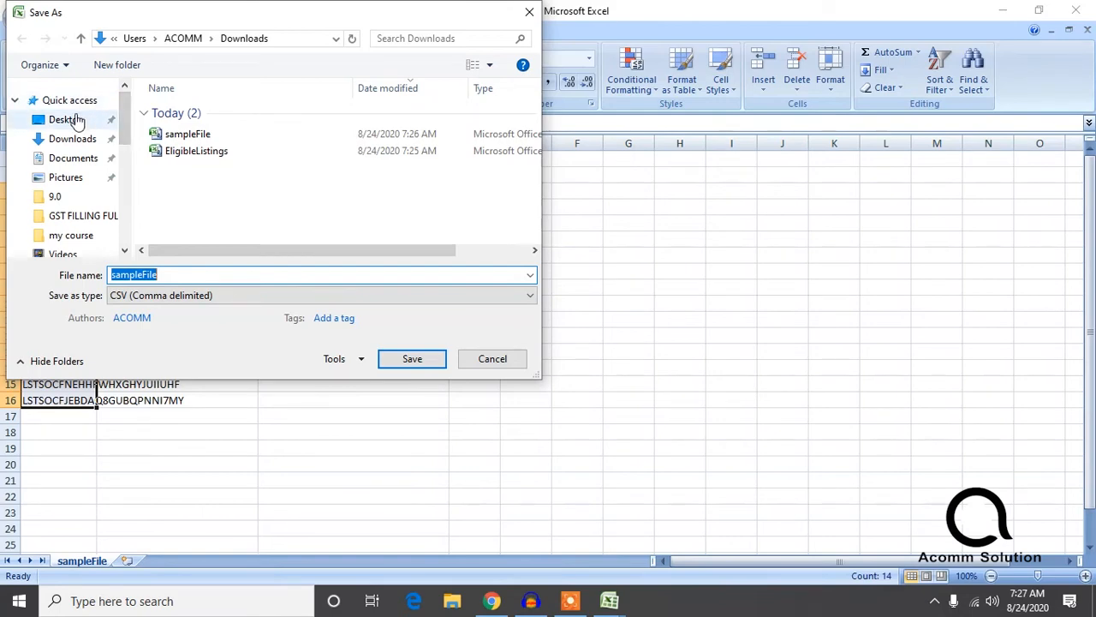
left_click(77, 121)
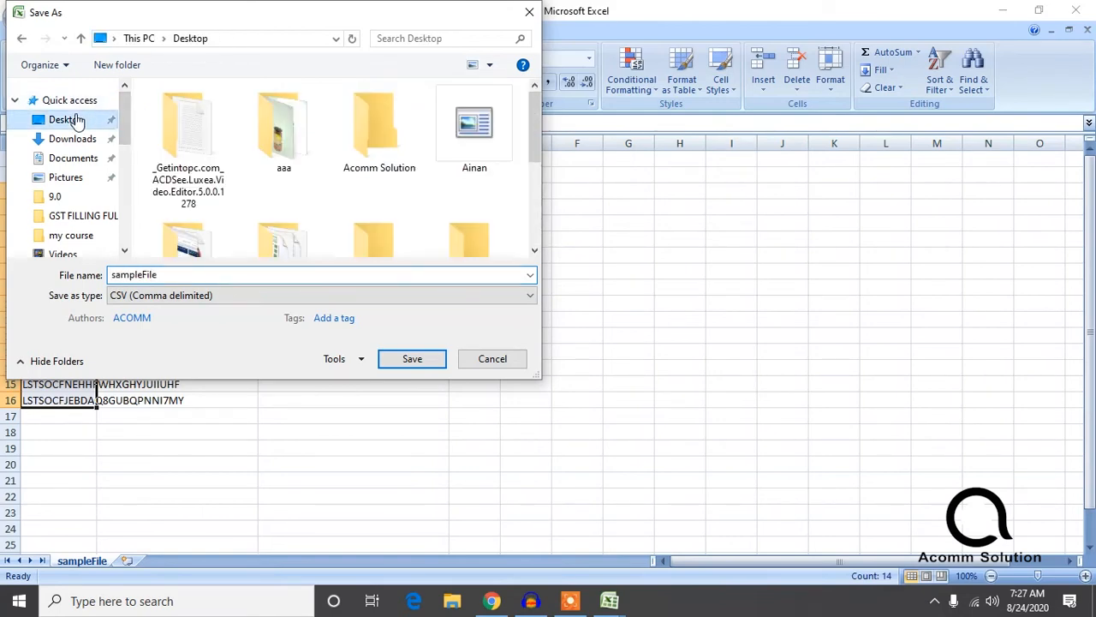
left_click_drag(537, 135, 534, 209)
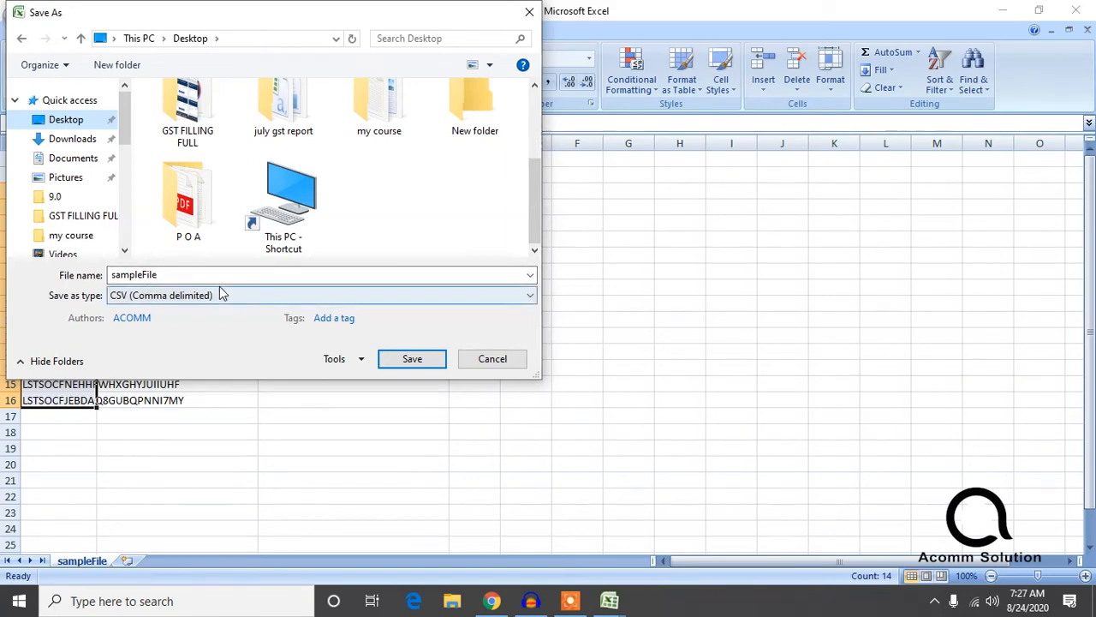
left_click(409, 360)
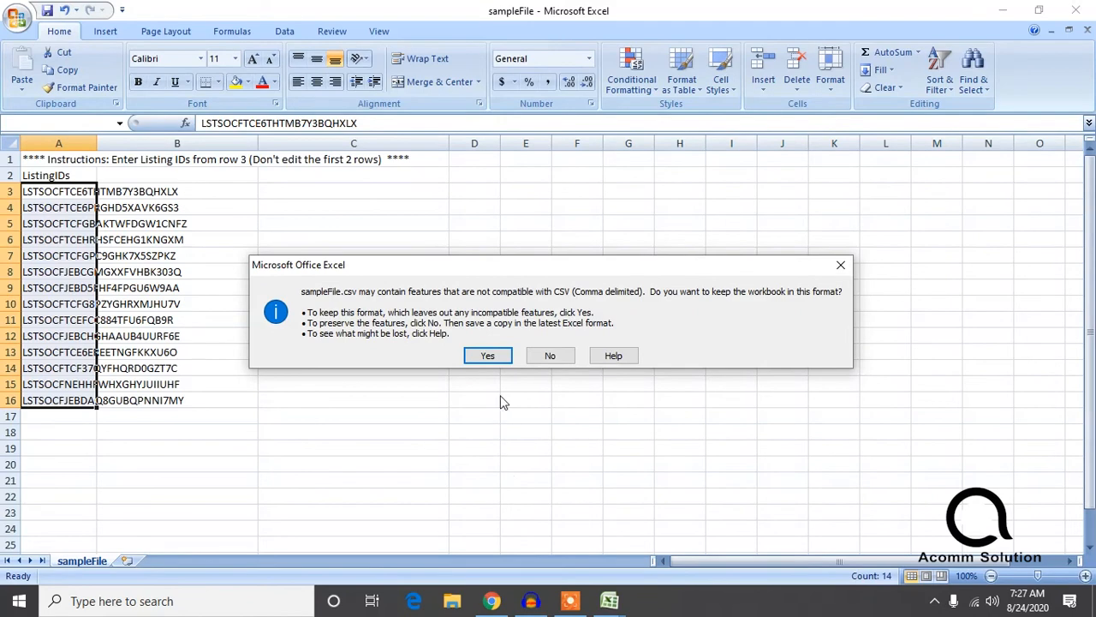
left_click(488, 355)
Step: Switch to the promotion page in Chrome, collapse Discount Calculation and expand the section for including or excluding eligible listing IDs
left_click(497, 601)
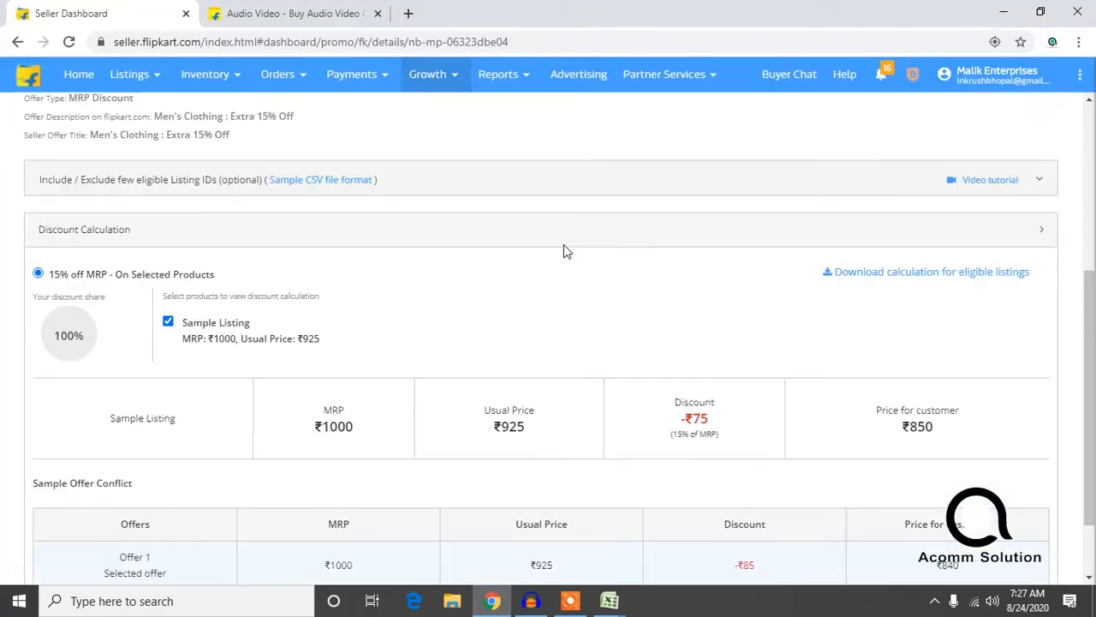
scroll(582, 250, "up", 5)
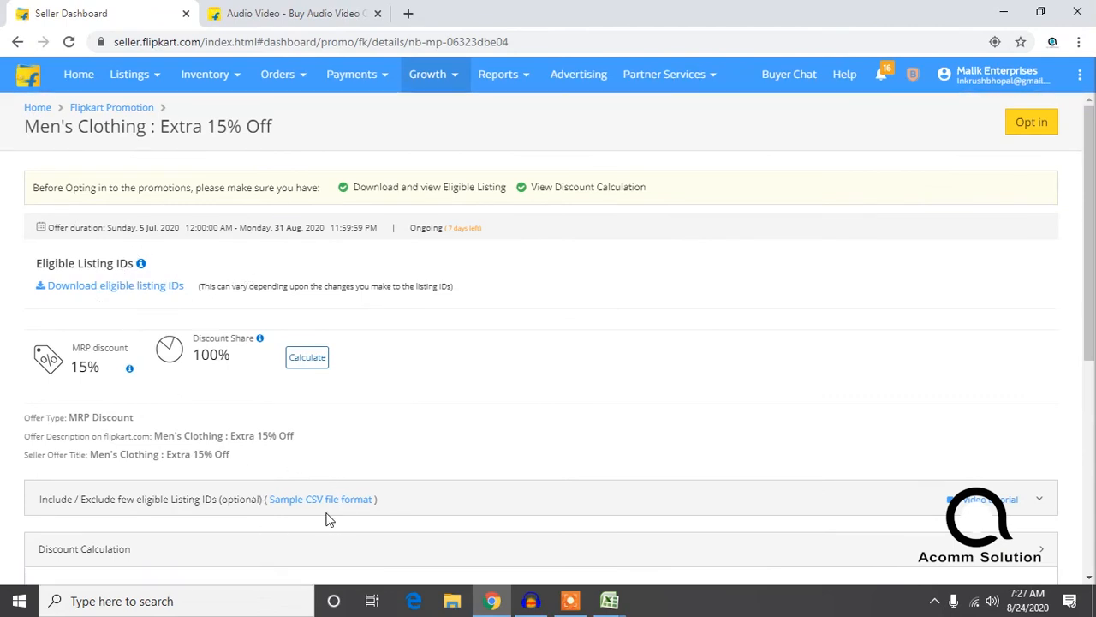
scroll(326, 513, "down", 2)
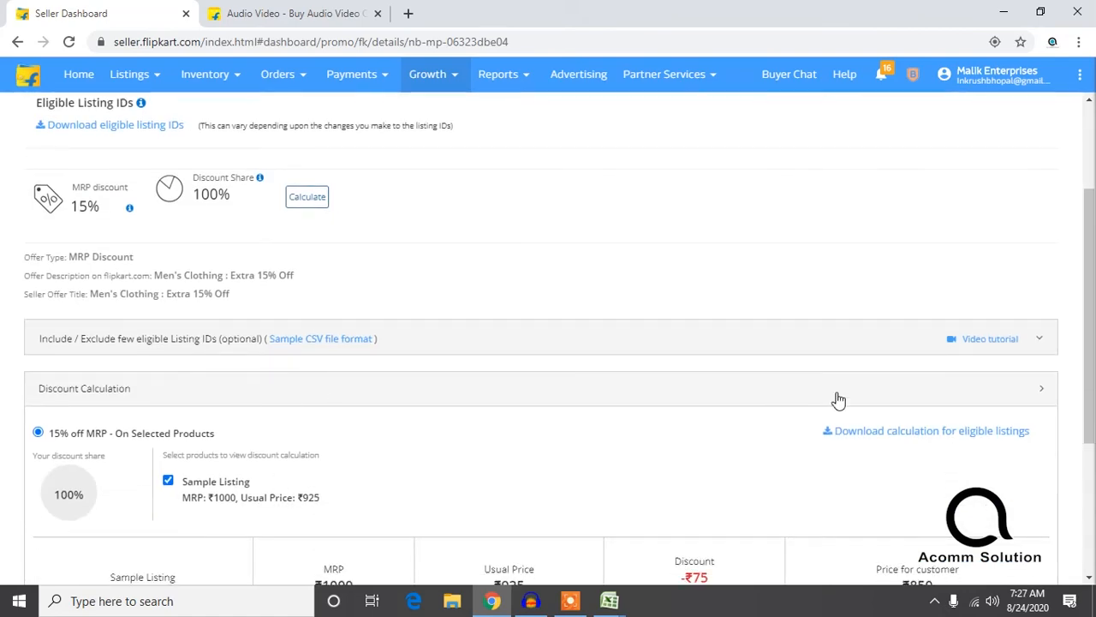
scroll(660, 364, "down", 2)
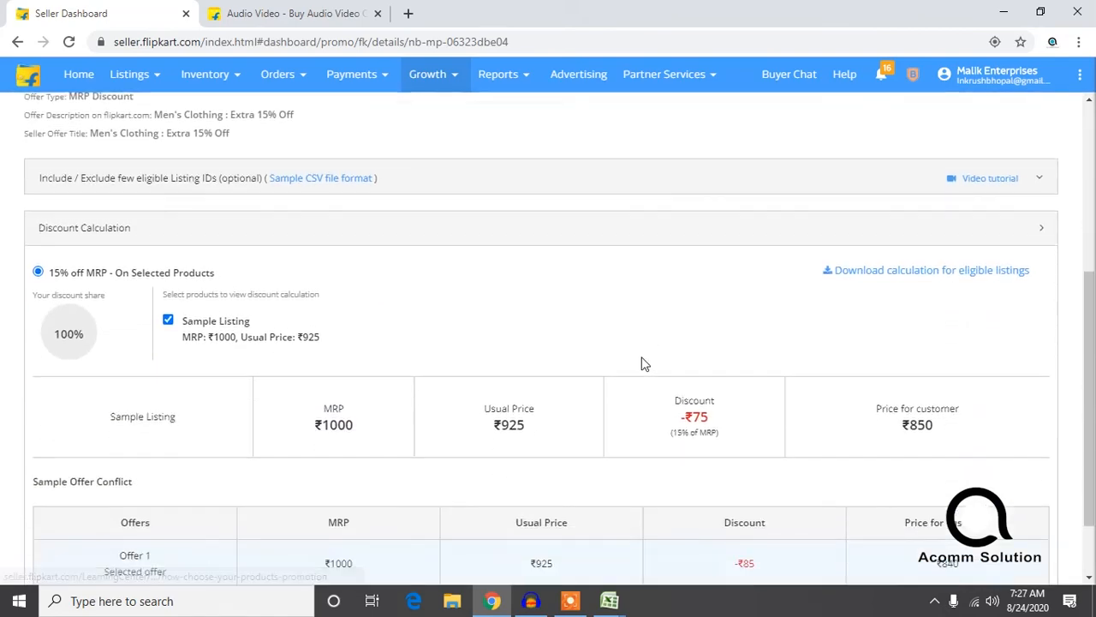
scroll(664, 371, "up", 4)
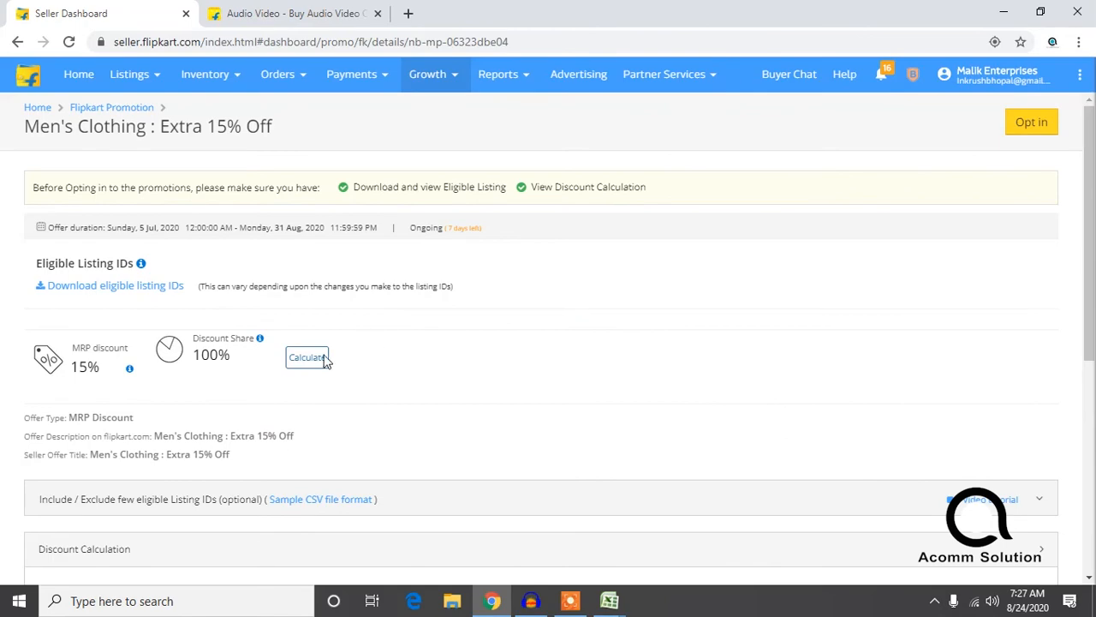
scroll(247, 311, "down", 5)
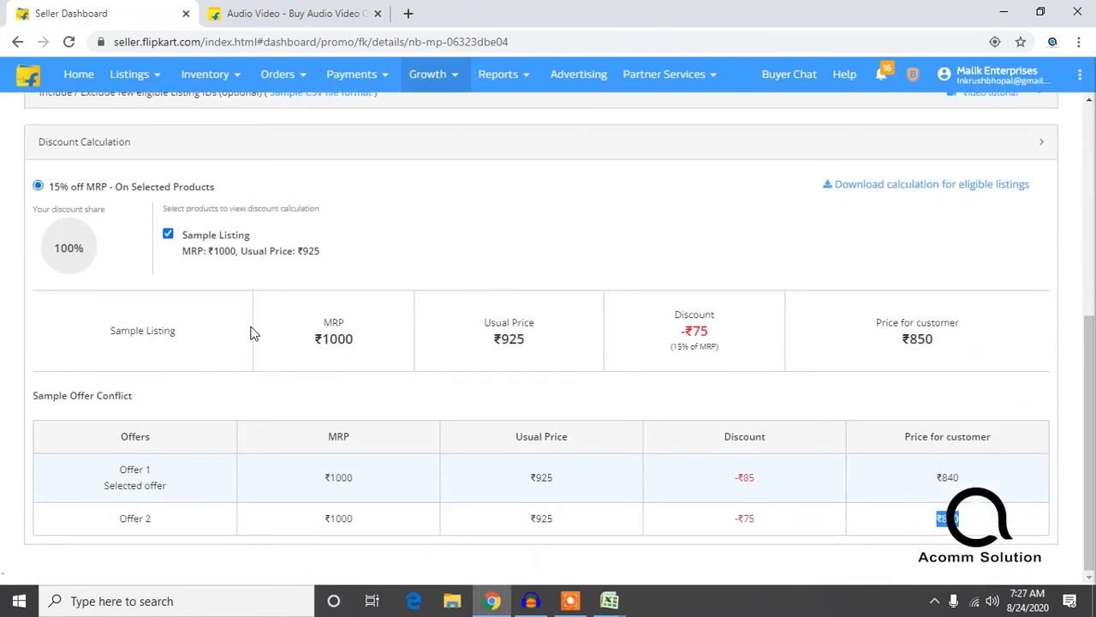
scroll(956, 346, "up", 5)
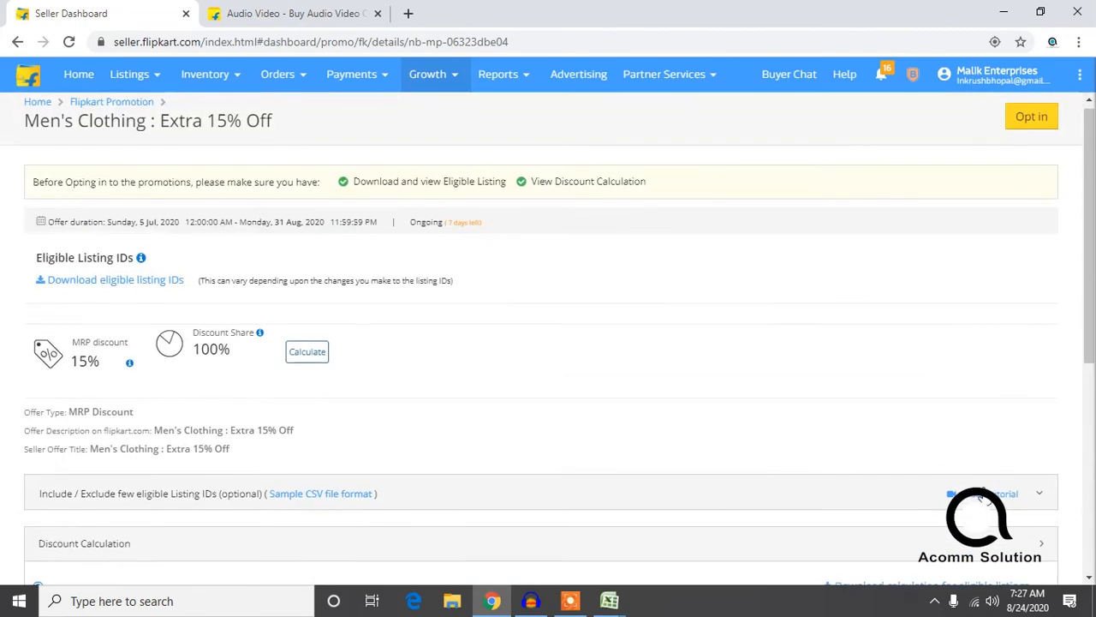
scroll(506, 507, "down", 2)
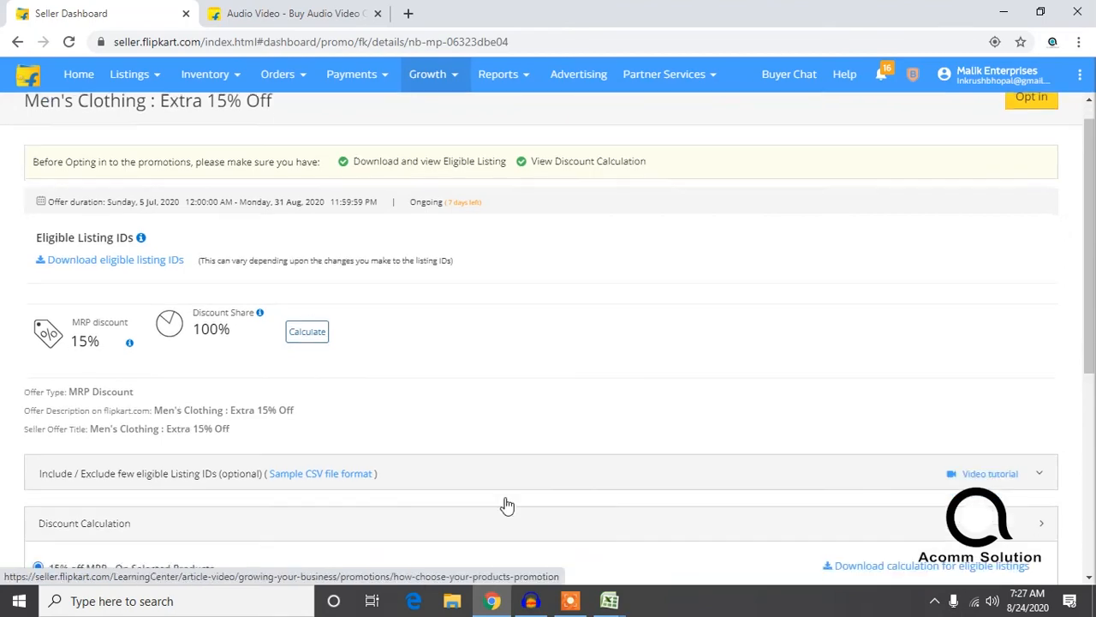
scroll(942, 319, "up", 2)
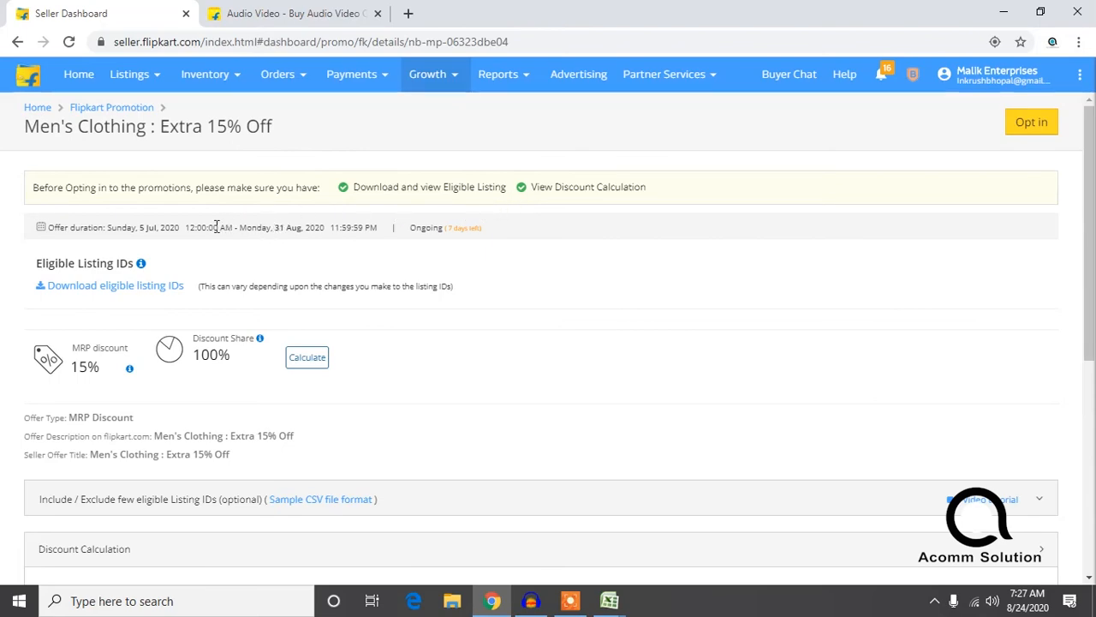
scroll(191, 254, "down", 2)
scroll(283, 261, "down", 3)
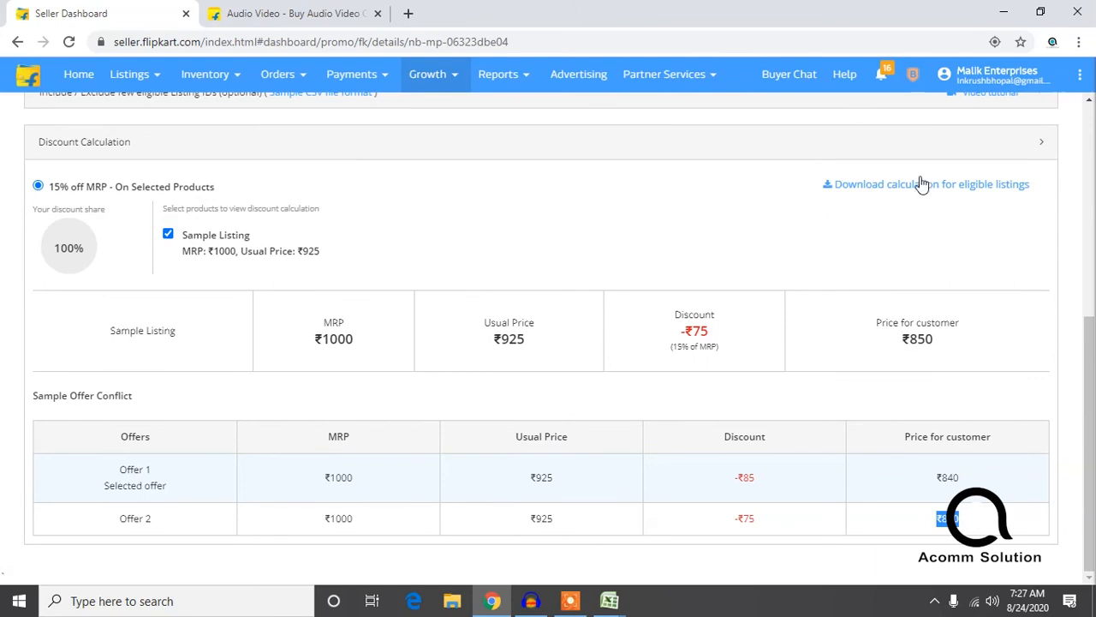
left_click(1038, 151)
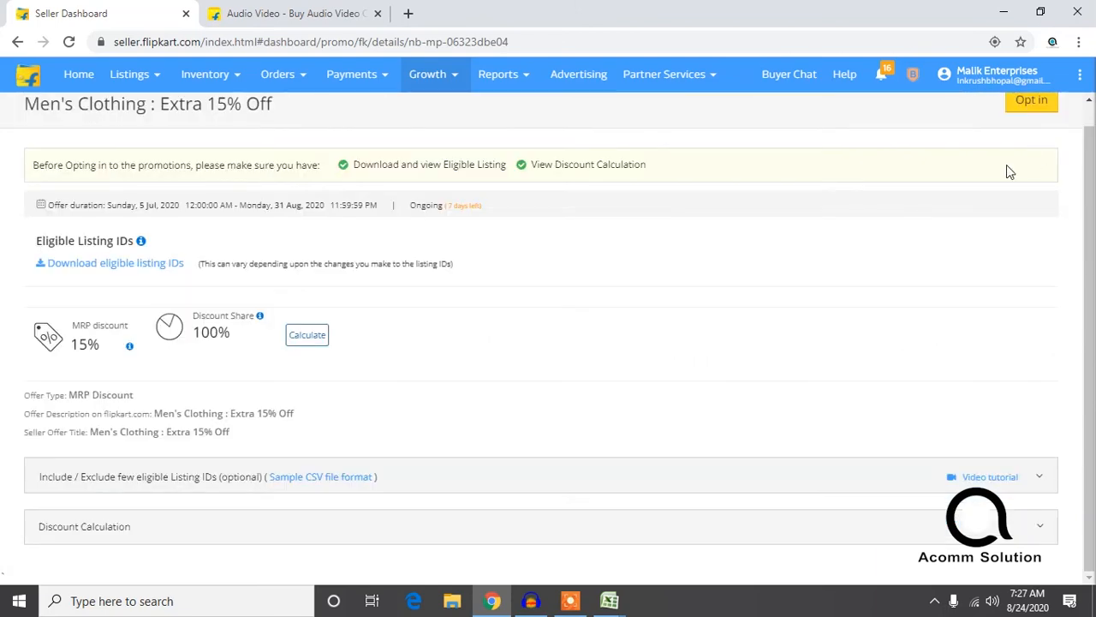
left_click(1038, 478)
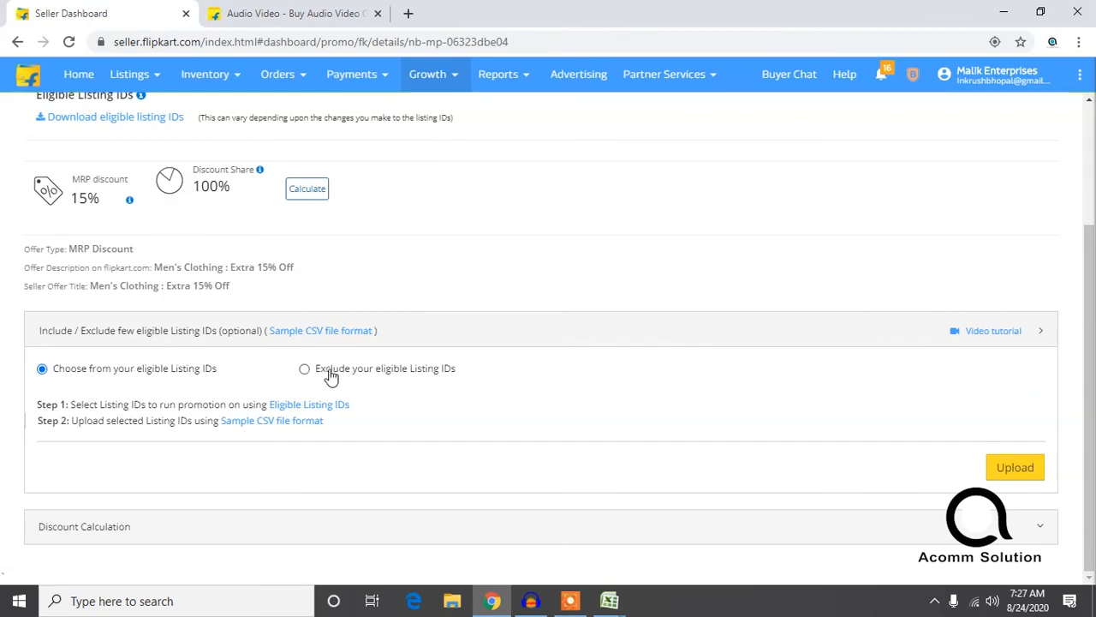
Step: Upload sampleFile from the Desktop as the chosen eligible listing IDs for the promotion
left_click(1005, 466)
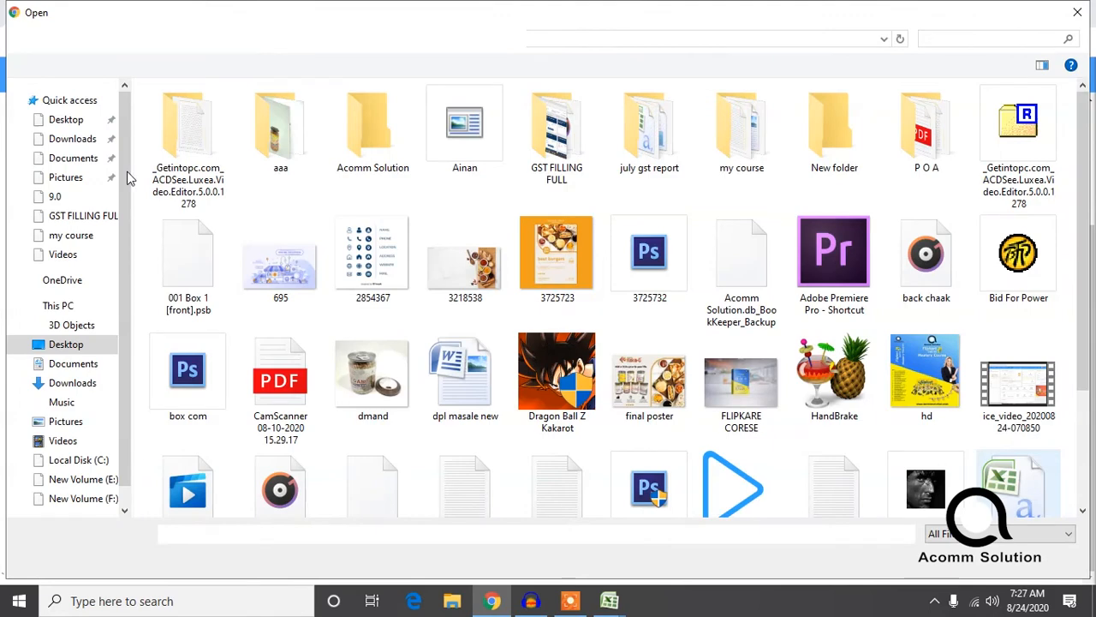
scroll(399, 306, "down", 3)
left_click(1024, 352)
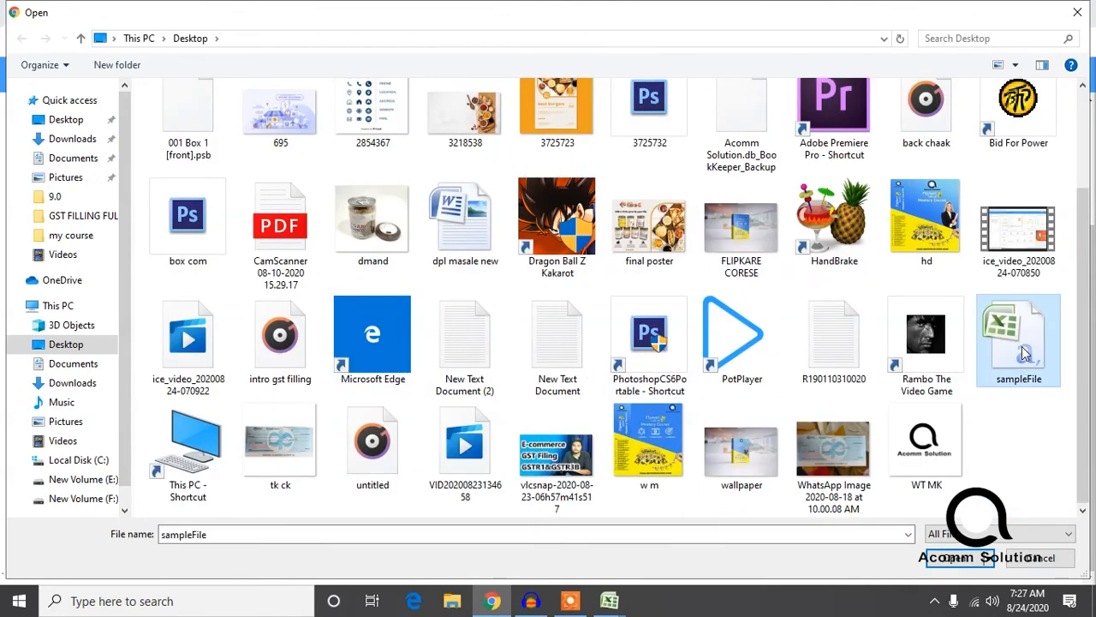
key("Return")
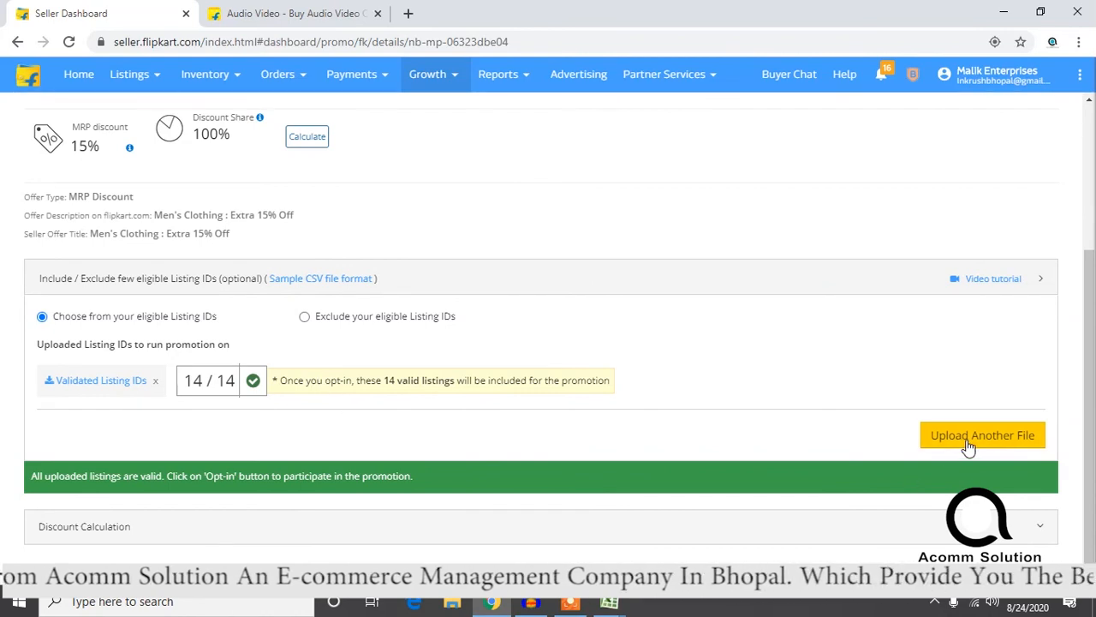
Step: Opt in to the Men's Clothing Extra 15% Off promotion, agreeing to Flipkart's terms and conditions and accepting the confirmation
scroll(965, 446, "up", 3)
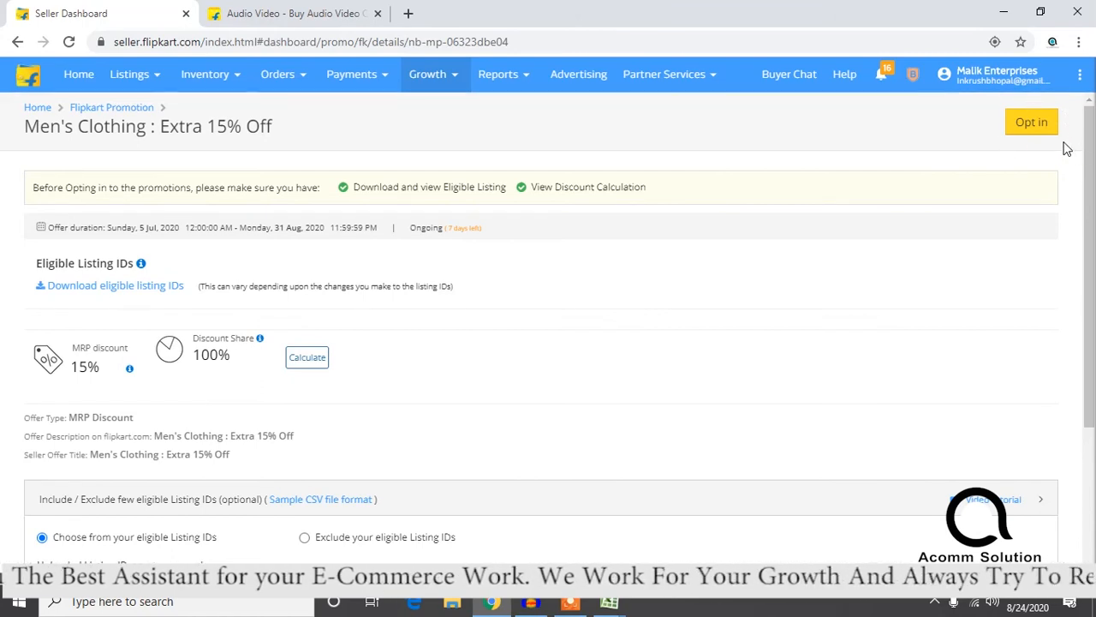
left_click(1035, 125)
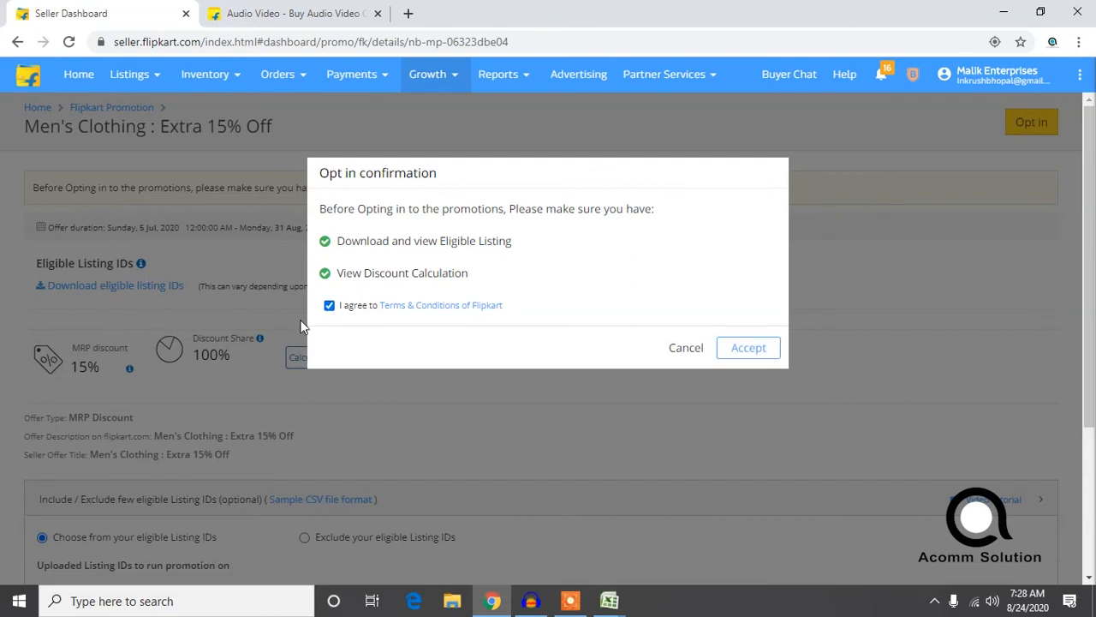
left_click(748, 347)
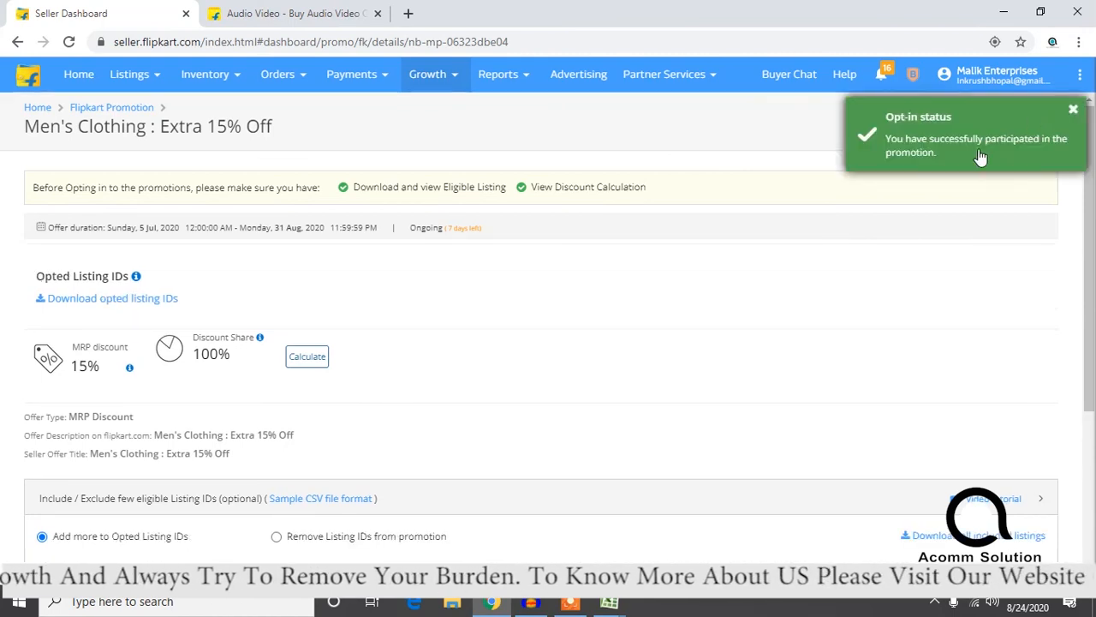
left_click(565, 603)
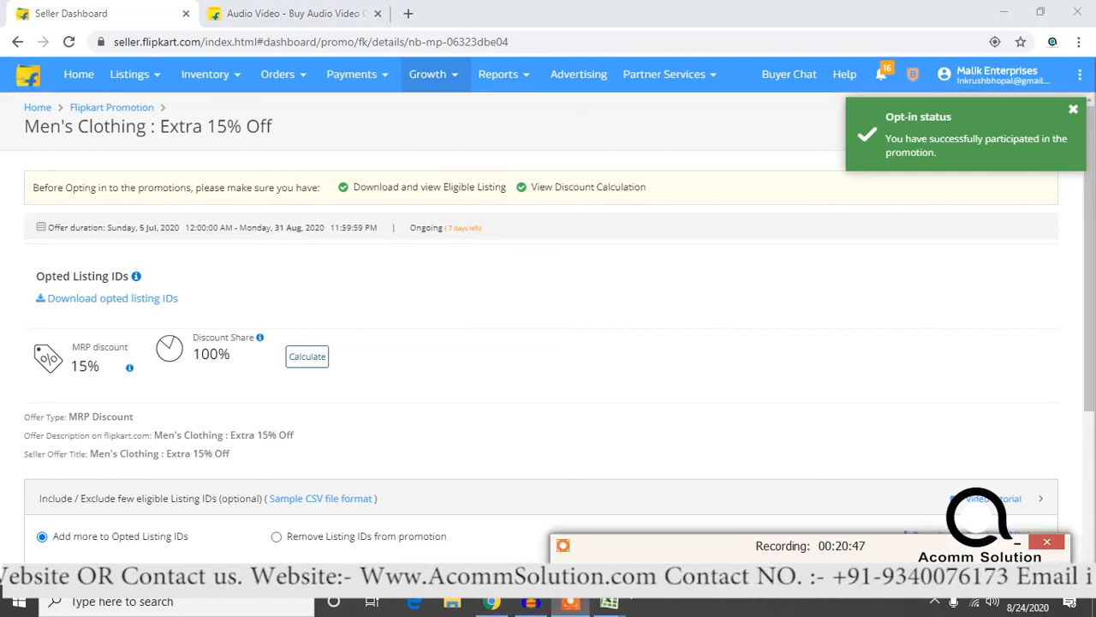